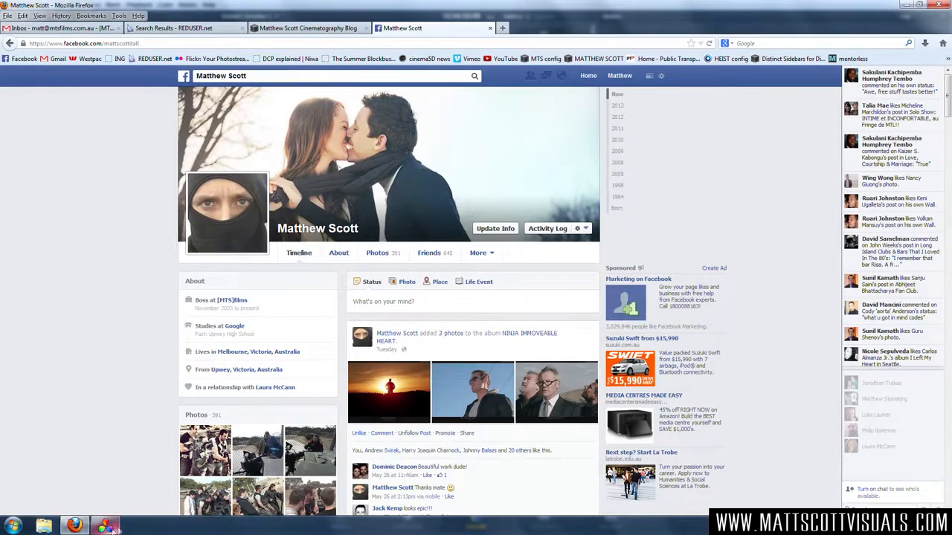
Step: Browse the photo posts and film stills on the Facebook profile's timeline
{"action": "scroll", "coordinate": [464, 353], "scroll_direction": "down", "scroll_amount": 5}
{"action": "scroll", "coordinate": [533, 387], "scroll_direction": "down", "scroll_amount": 15}
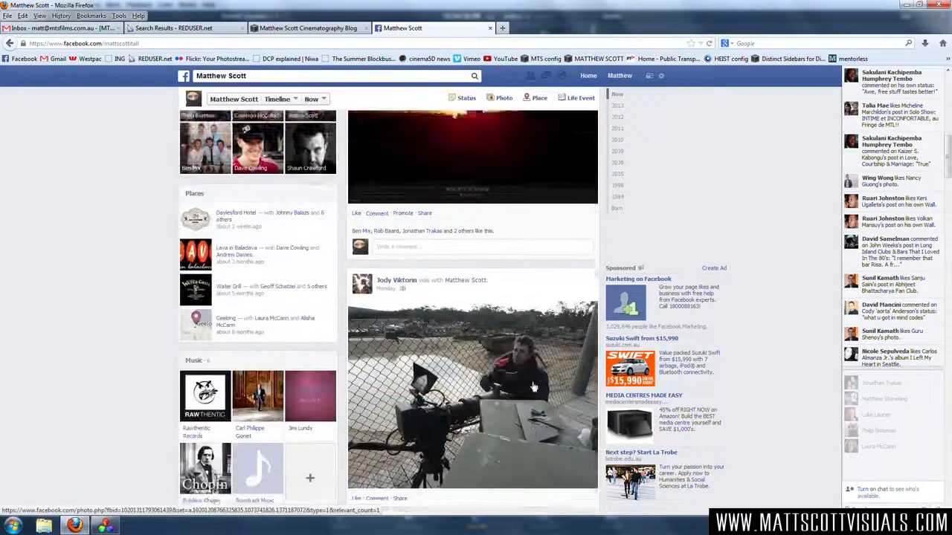
{"action": "scroll", "coordinate": [534, 387], "scroll_direction": "down", "scroll_amount": 10}
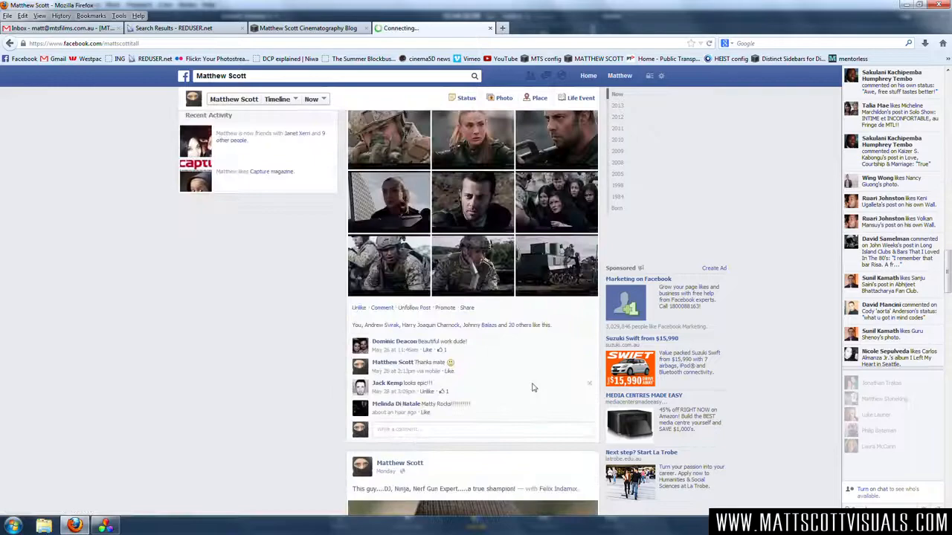
{"action": "scroll", "coordinate": [534, 388], "scroll_direction": "down", "scroll_amount": 8}
{"action": "scroll", "coordinate": [533, 388], "scroll_direction": "down", "scroll_amount": 3}
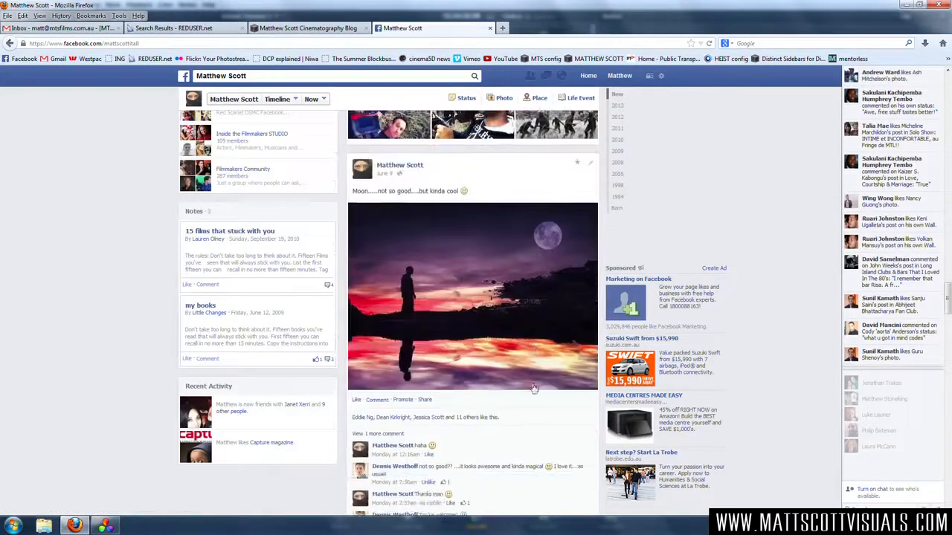
Step: Switch to DaVinci Resolve and exit the full-screen viewer to show the Color page
{"action": "left_click", "coordinate": [112, 528]}
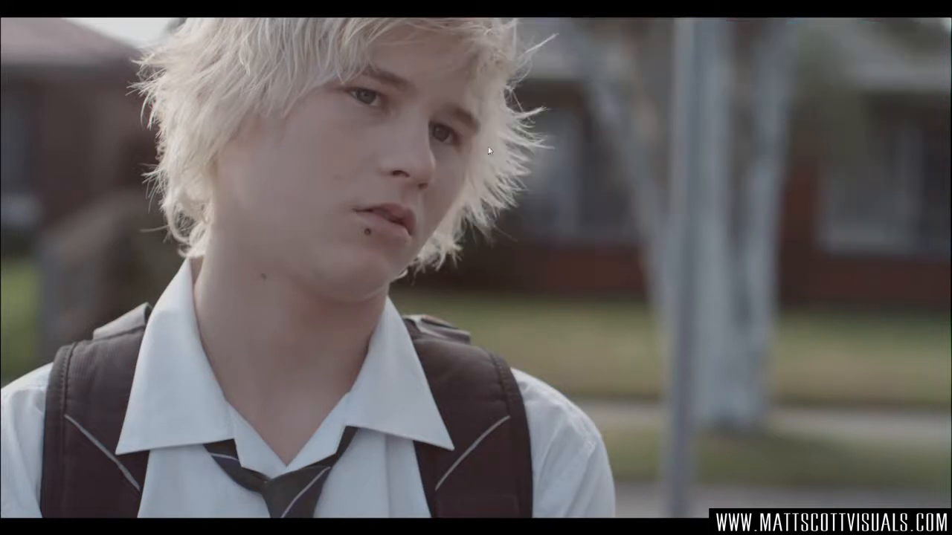
{"action": "key", "text": "Escape"}
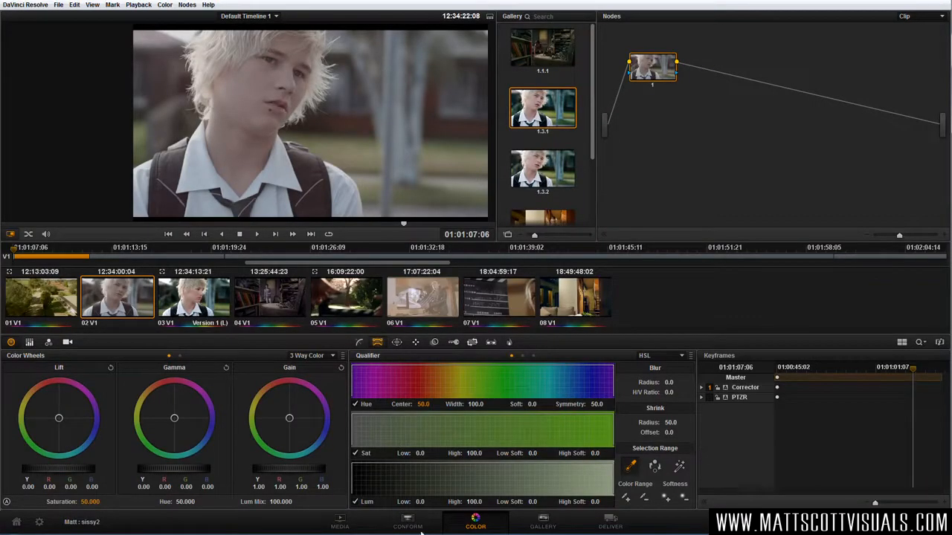
Step: Review the Media and Conform pages, preview clip A009_C009_0720RO_001.R3D from the media pool, and return to the Color page
{"action": "left_click", "coordinate": [340, 524]}
{"action": "left_click", "coordinate": [407, 523]}
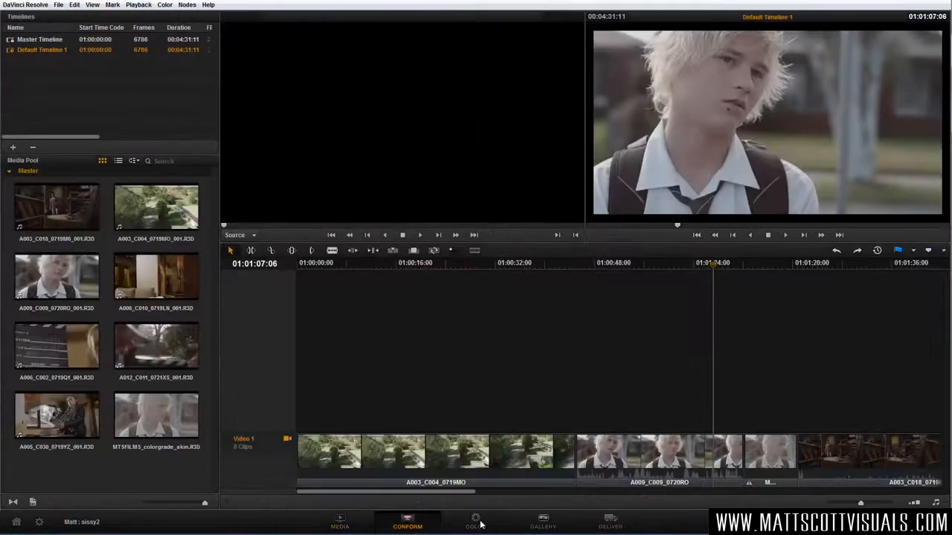
{"action": "left_click", "coordinate": [338, 524]}
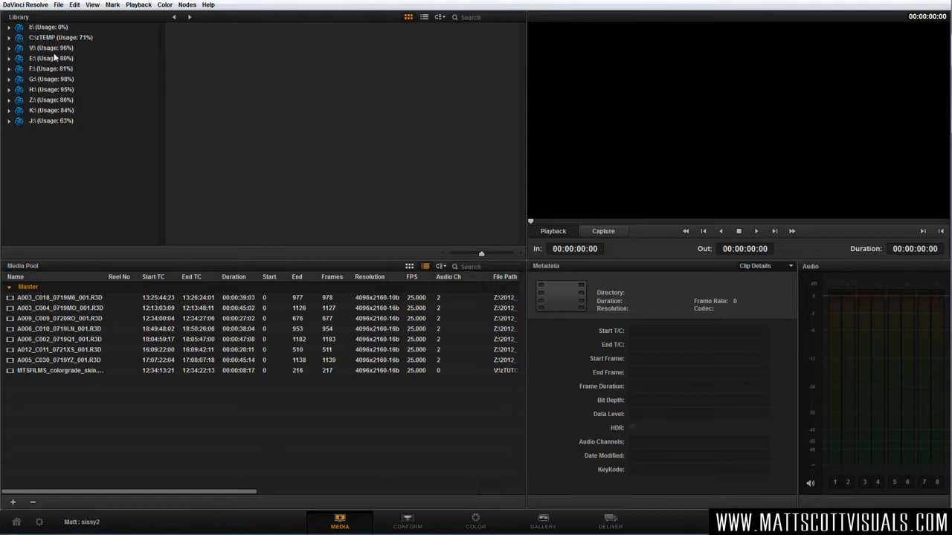
{"action": "left_click", "coordinate": [59, 319]}
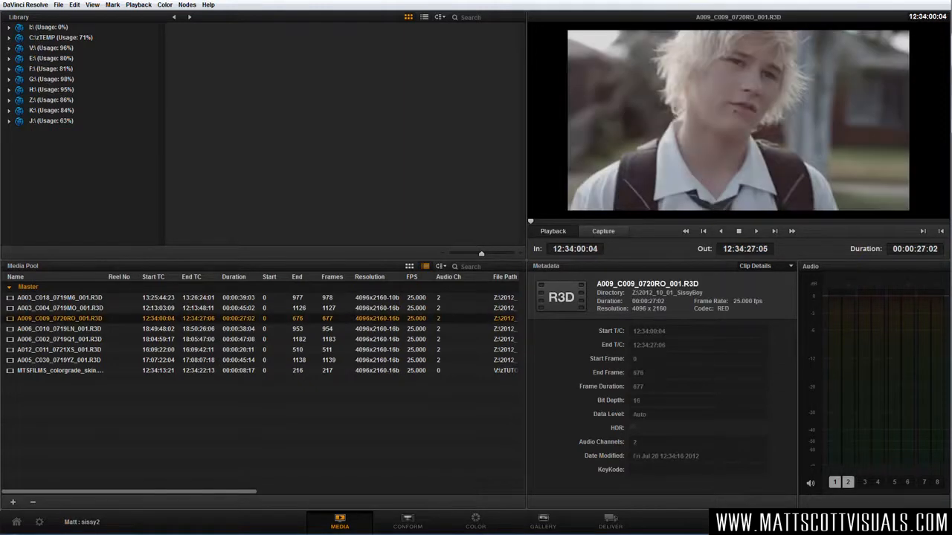
{"action": "left_click", "coordinate": [406, 518]}
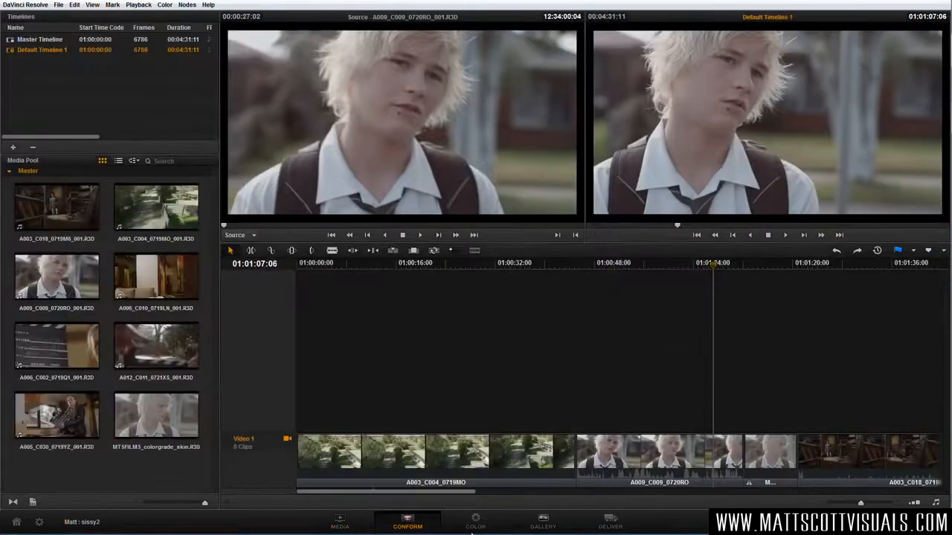
{"action": "left_click", "coordinate": [475, 520]}
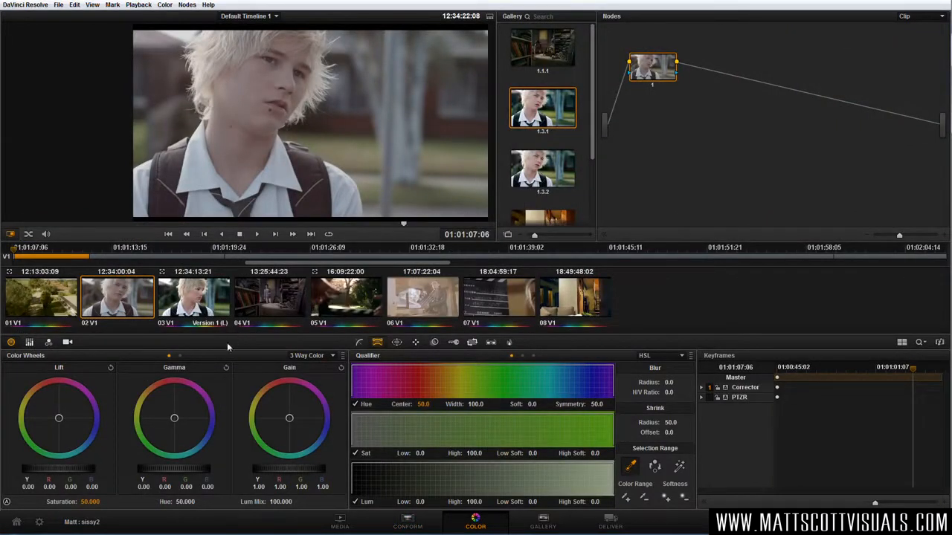
Step: Open graded clip 03 and spread out its BALANCE, skin, hair, shirt and eyes nodes into a readable layout
{"action": "left_click", "coordinate": [190, 305]}
{"action": "left_click_drag", "start_coordinate": [767, 161], "coordinate": [766, 120]}
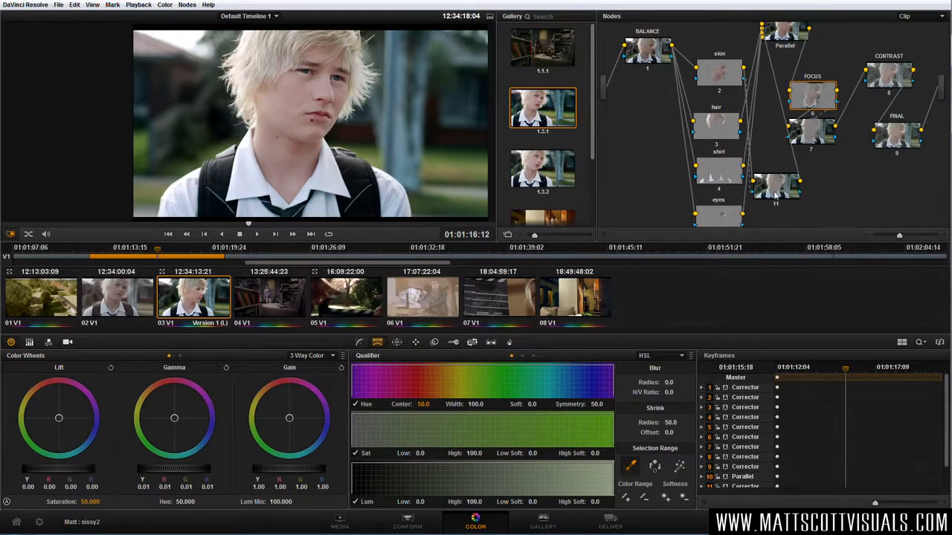
{"action": "left_click_drag", "start_coordinate": [646, 51], "coordinate": [641, 138]}
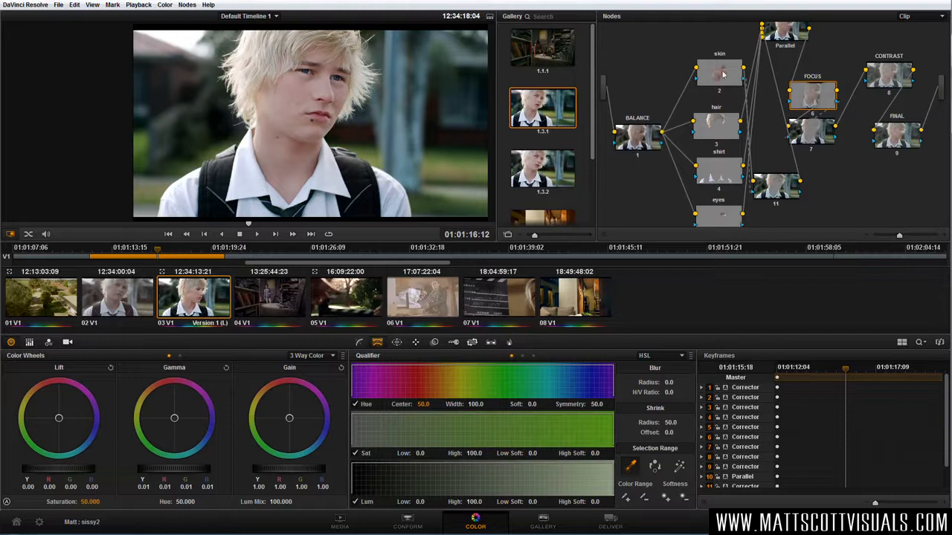
{"action": "left_click_drag", "start_coordinate": [721, 84], "coordinate": [718, 71]}
{"action": "left_click_drag", "start_coordinate": [720, 130], "coordinate": [718, 108]}
{"action": "left_click_drag", "start_coordinate": [722, 163], "coordinate": [720, 148]}
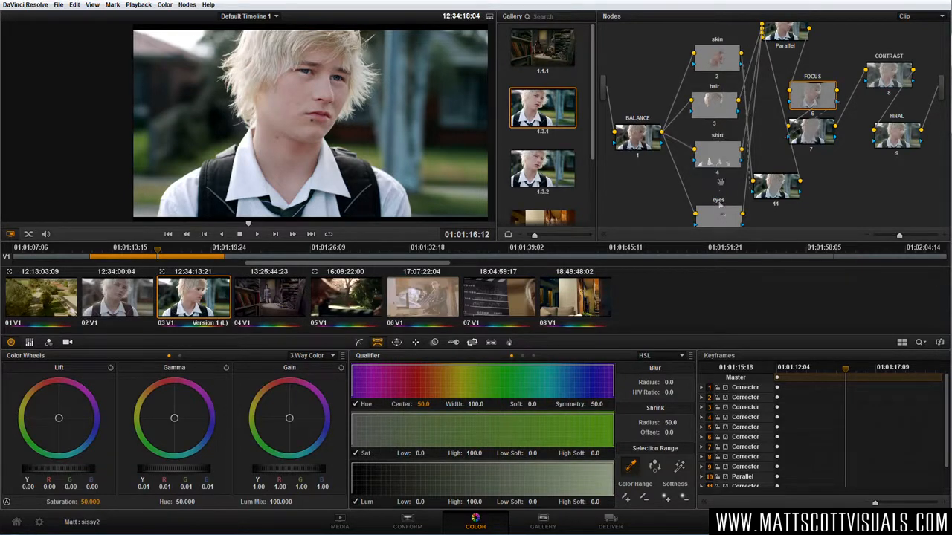
{"action": "left_click_drag", "start_coordinate": [721, 212], "coordinate": [723, 188]}
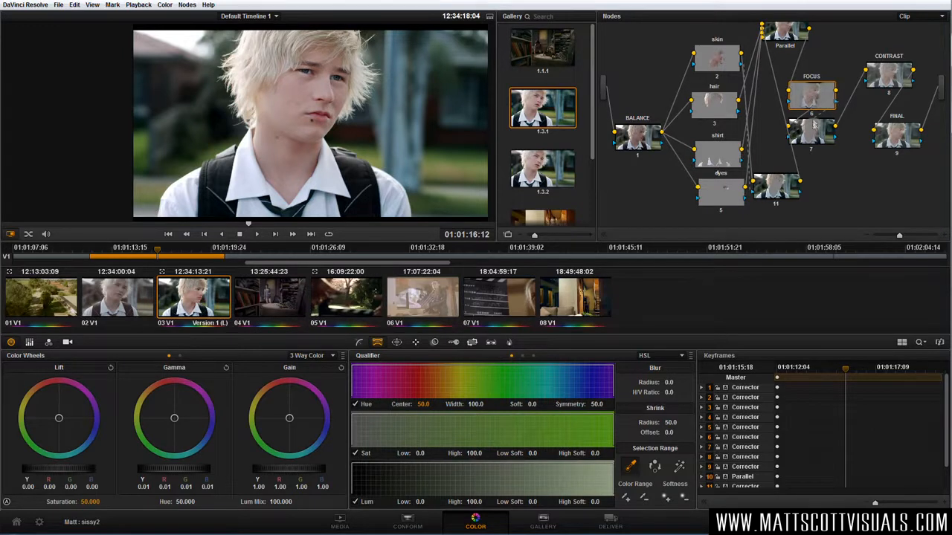
Step: Rearrange the FOCUS, CONTRAST and FINAL nodes and node 7 so they are clearly separated, and select FINAL
{"action": "left_click_drag", "start_coordinate": [811, 130], "coordinate": [831, 145]}
{"action": "left_click_drag", "start_coordinate": [816, 93], "coordinate": [830, 91]}
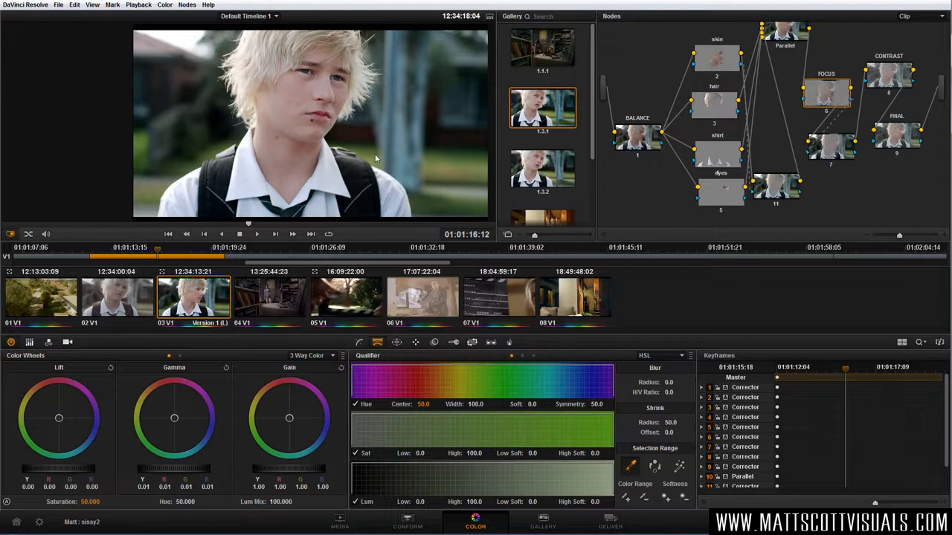
{"action": "left_click_drag", "start_coordinate": [889, 94], "coordinate": [879, 69]}
{"action": "left_click_drag", "start_coordinate": [905, 138], "coordinate": [913, 142]}
{"action": "left_click", "coordinate": [913, 142]}
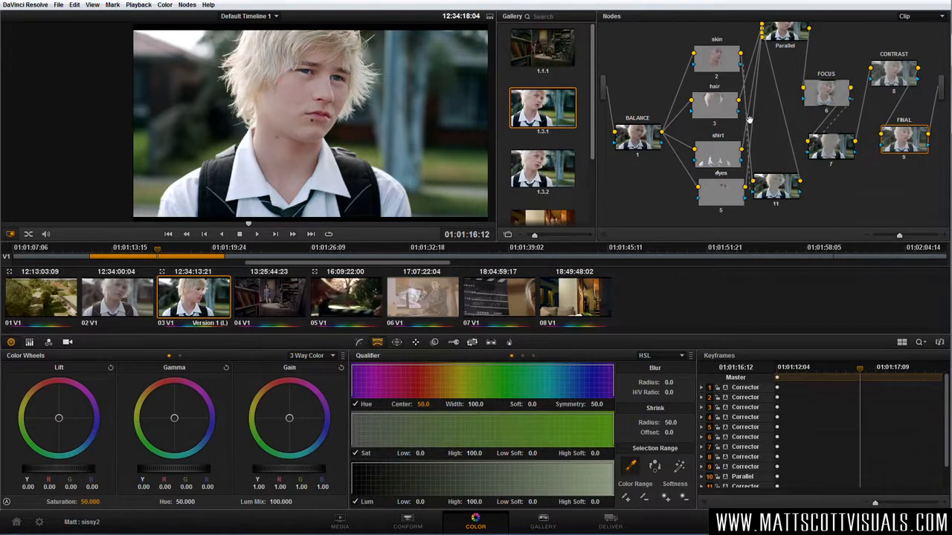
Step: Select ungraded clip 02 and move the playhead to 01:01:01:15
{"action": "left_click", "coordinate": [138, 303]}
{"action": "left_click", "coordinate": [257, 225]}
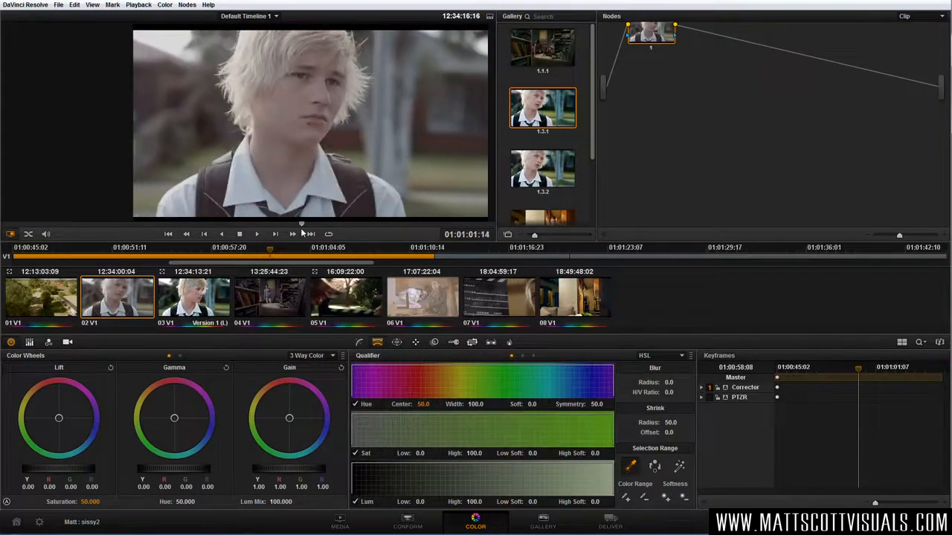
{"action": "left_click_drag", "start_coordinate": [301, 230], "coordinate": [302, 230]}
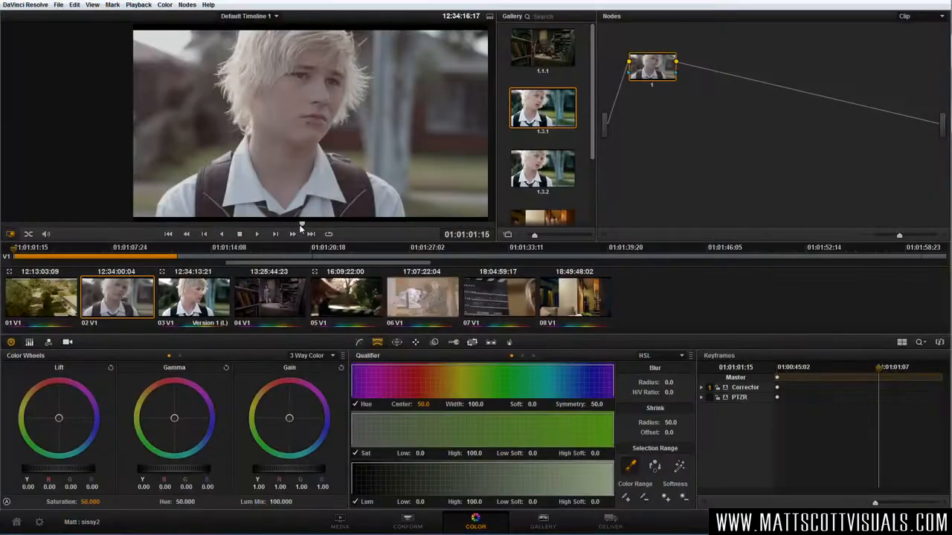
Step: Set the clip's Camera Raw decoding to Clip and its gamma curve to REDlog Film, keeping the color space at REDcolor3
{"action": "left_click", "coordinate": [68, 343]}
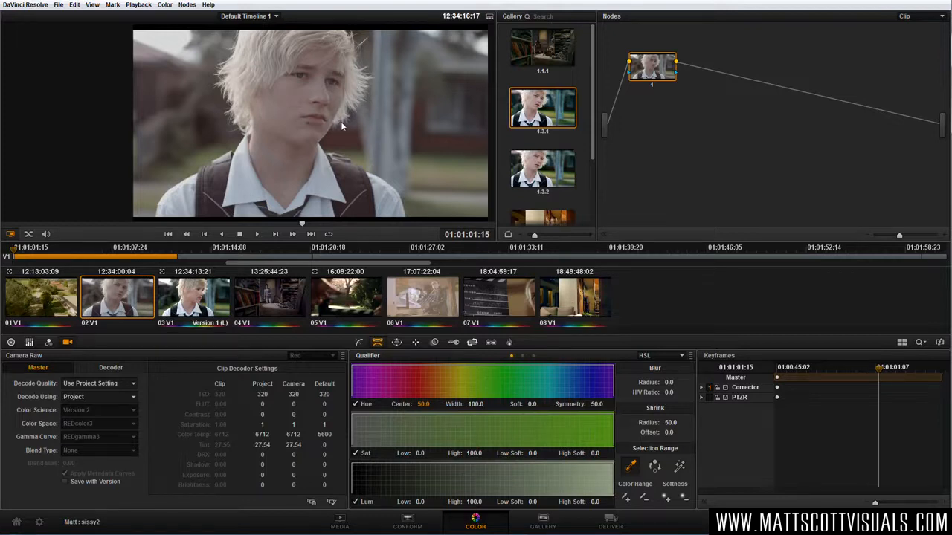
{"action": "left_click", "coordinate": [88, 401]}
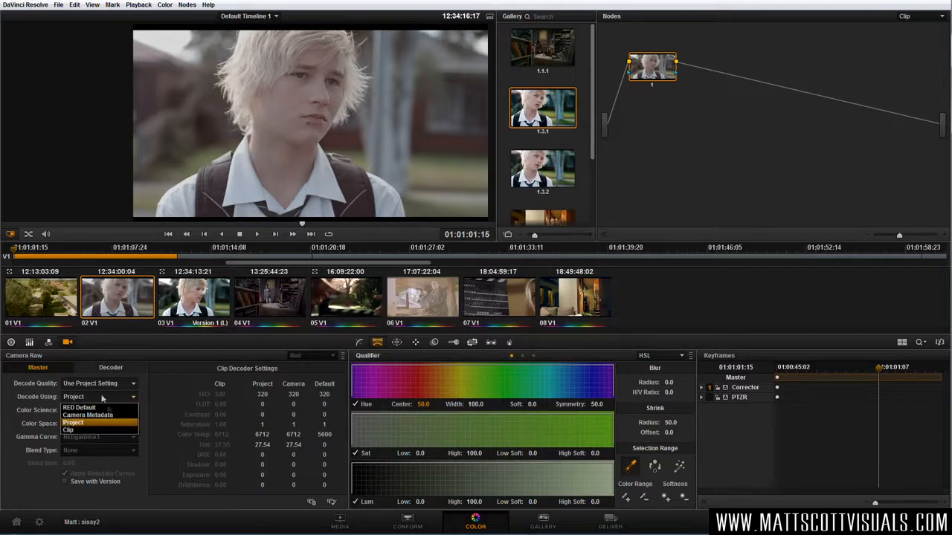
{"action": "left_click", "coordinate": [84, 430]}
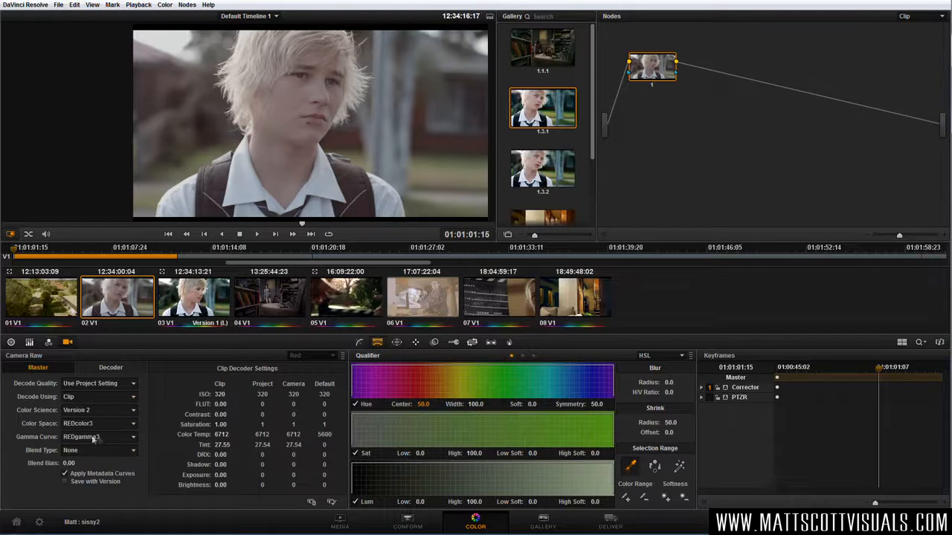
{"action": "left_click", "coordinate": [94, 437]}
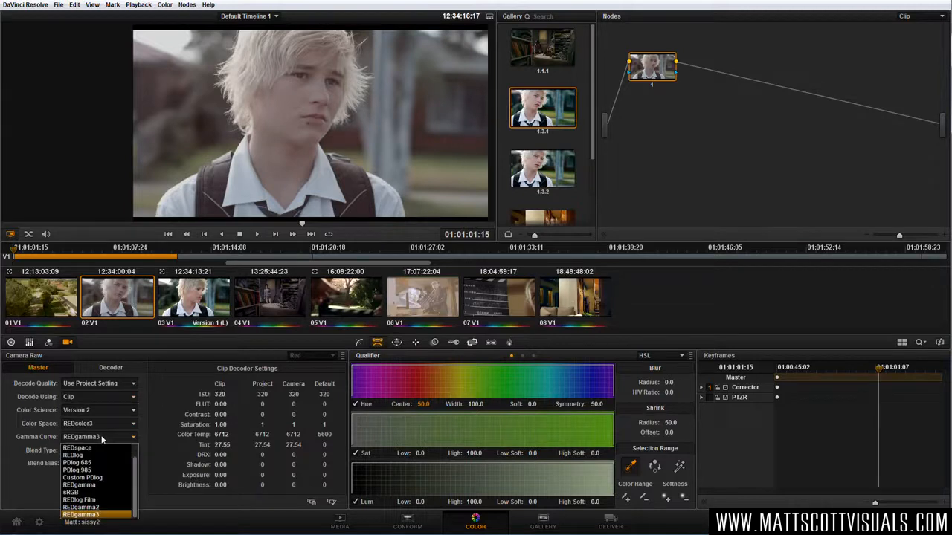
{"action": "left_click", "coordinate": [96, 500]}
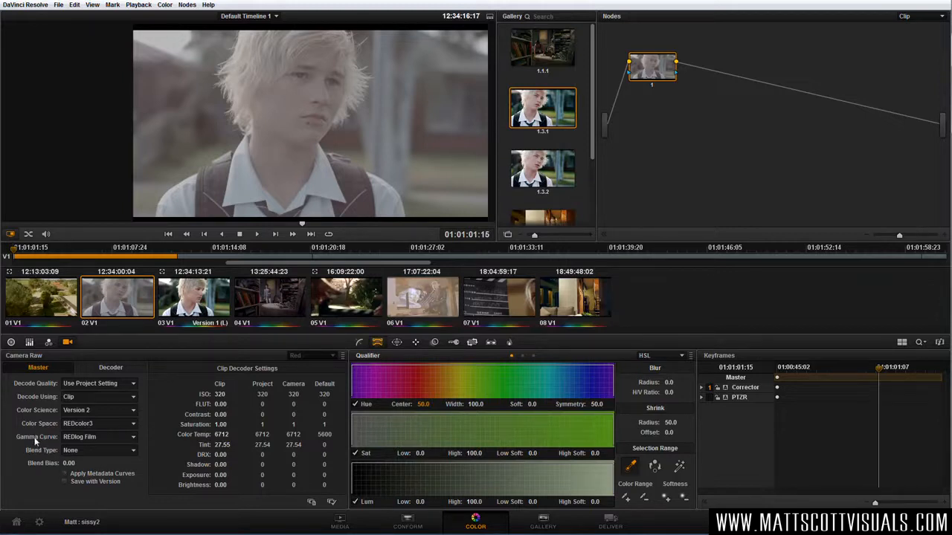
{"action": "left_click", "coordinate": [99, 424]}
{"action": "left_click", "coordinate": [99, 426]}
Step: Compare the flat clip with graded still 1.3.1 using a reference wipe, and inspect the shirt collar up close in the viewer
{"action": "double_click", "coordinate": [536, 112]}
{"action": "left_click_drag", "start_coordinate": [291, 135], "coordinate": [376, 119]}
{"action": "key", "text": "ctrl+w"}
{"action": "left_click_drag", "start_coordinate": [335, 211], "coordinate": [331, 167]}
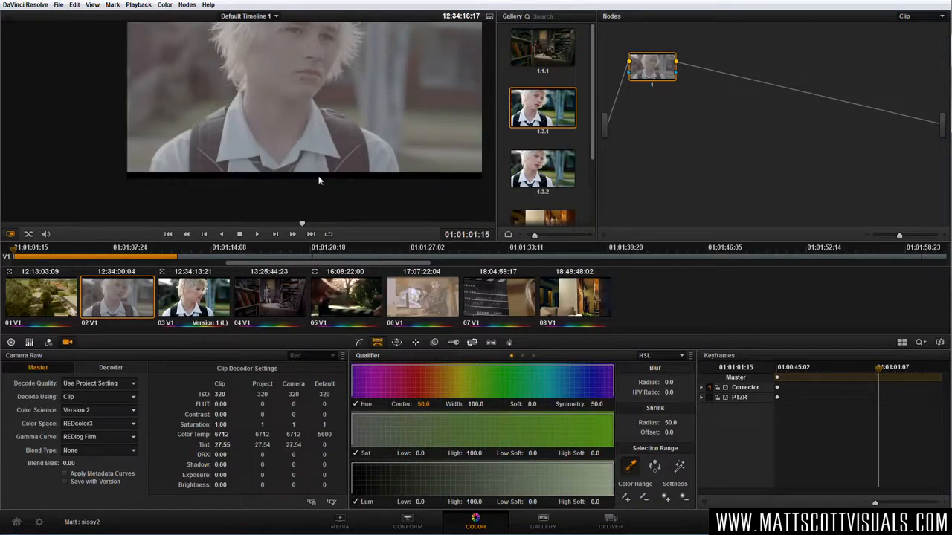
{"action": "scroll", "coordinate": [320, 181], "scroll_direction": "up", "scroll_amount": 3}
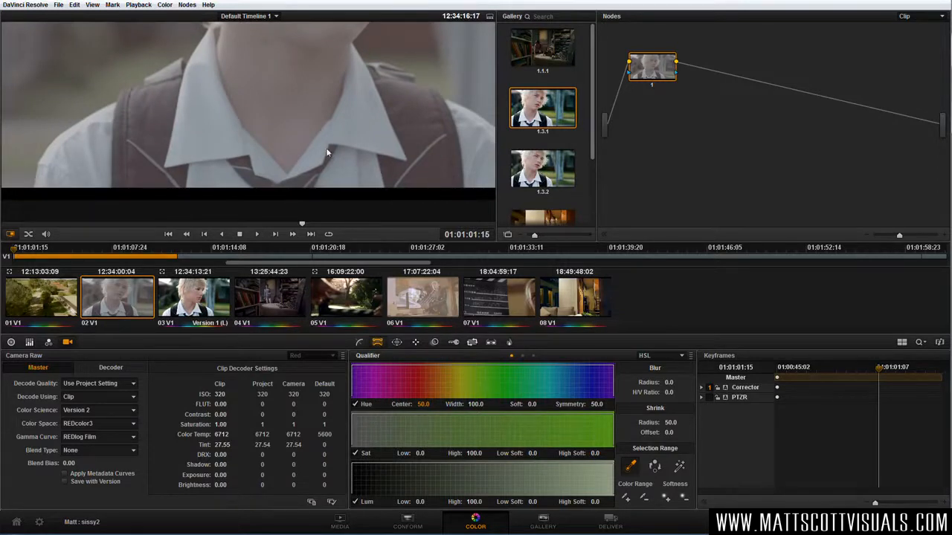
{"action": "left_click_drag", "start_coordinate": [242, 163], "coordinate": [267, 209]}
{"action": "scroll", "coordinate": [306, 156], "scroll_direction": "down", "scroll_amount": 5}
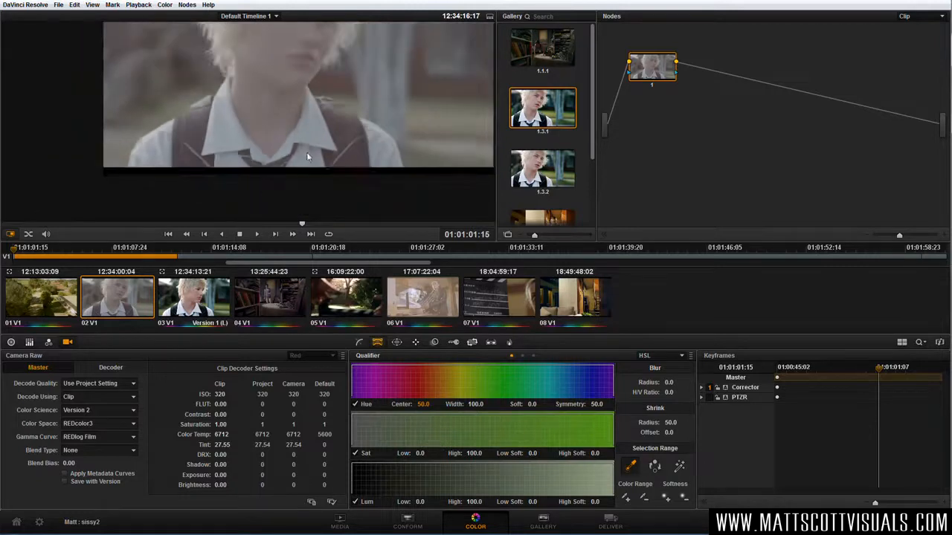
{"action": "scroll", "coordinate": [340, 186], "scroll_direction": "up", "scroll_amount": 4}
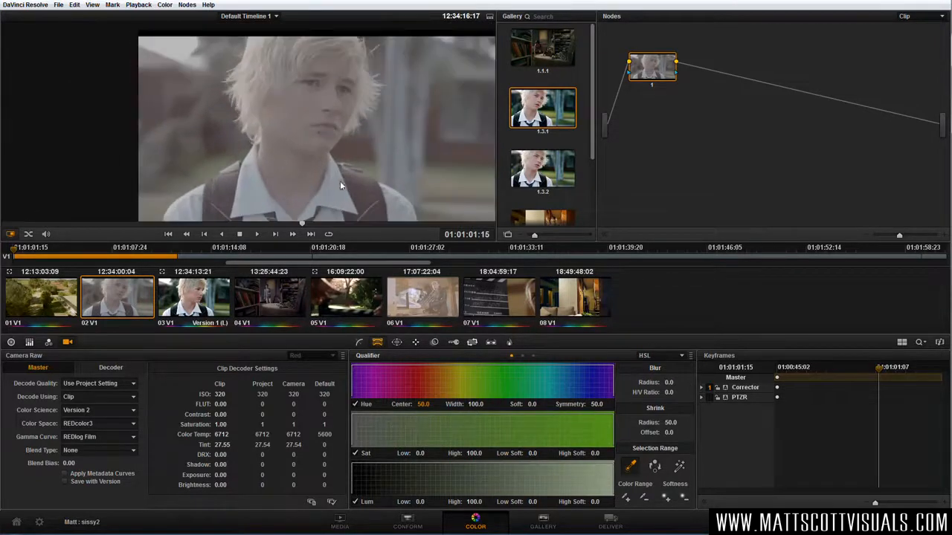
Step: Show the video scopes and set them to a single Waveform display in 1 UP layout
{"action": "right_click", "coordinate": [387, 140]}
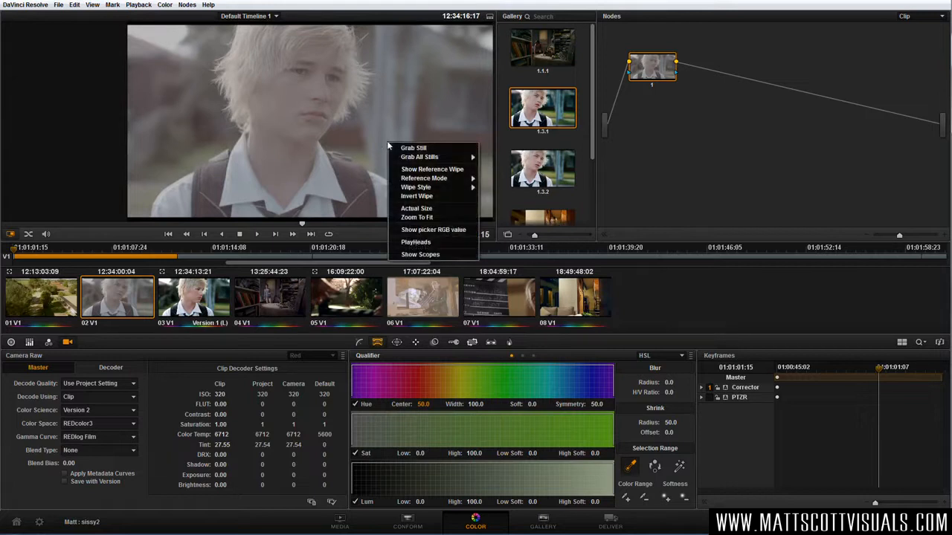
{"action": "left_click", "coordinate": [424, 257]}
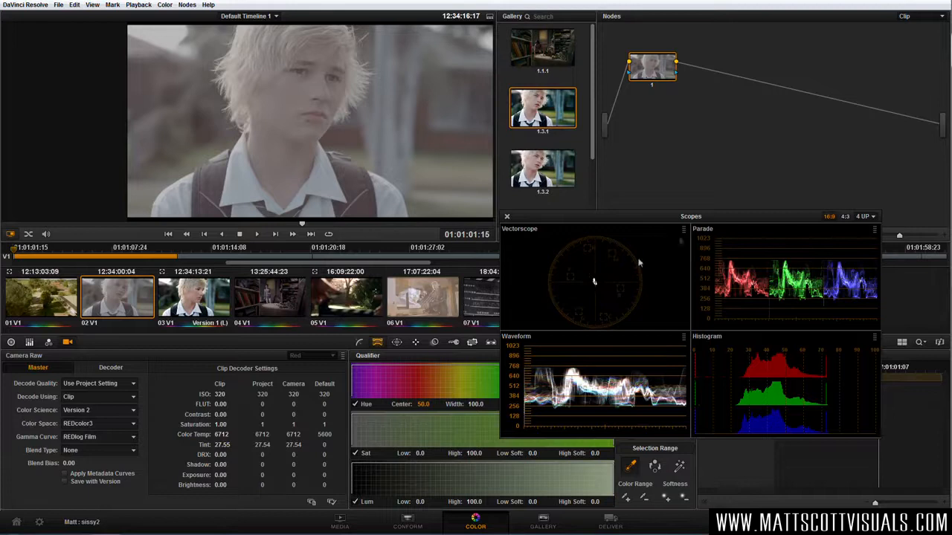
{"action": "left_click", "coordinate": [684, 232]}
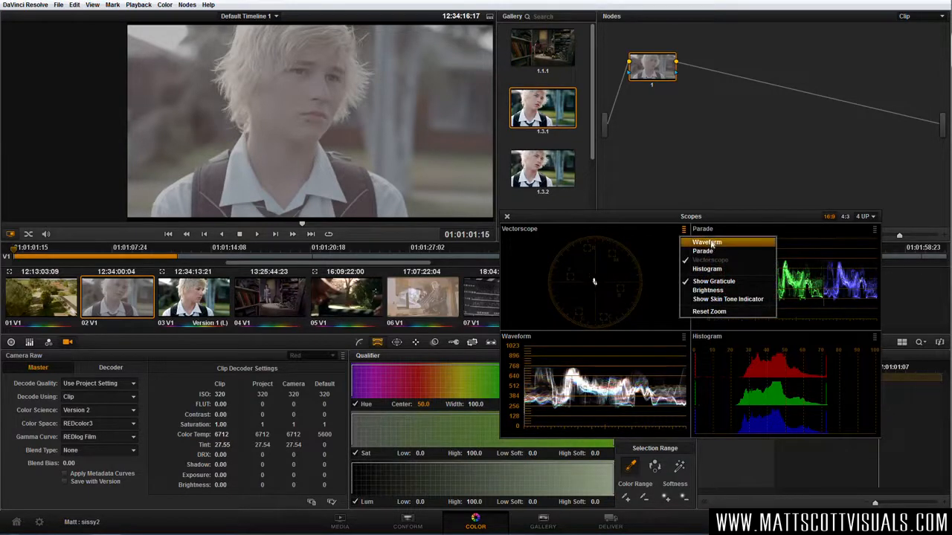
{"action": "left_click", "coordinate": [710, 242]}
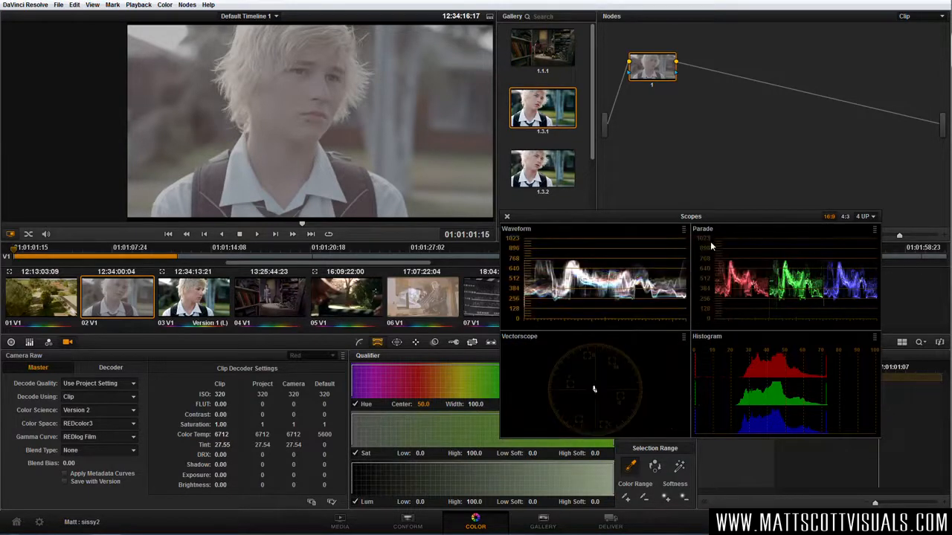
{"action": "left_click", "coordinate": [864, 217]}
{"action": "left_click", "coordinate": [865, 225]}
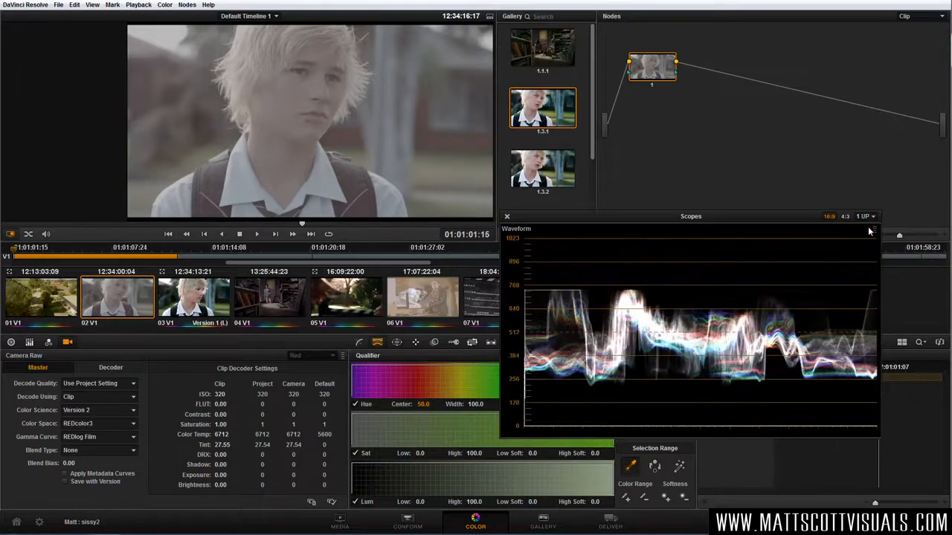
Step: Enlarge the Scopes window and reposition it so the clip image and the color wheels stay uncovered
{"action": "left_click_drag", "start_coordinate": [785, 218], "coordinate": [772, 194]}
{"action": "left_click_drag", "start_coordinate": [876, 413], "coordinate": [950, 487]}
{"action": "left_click_drag", "start_coordinate": [854, 192], "coordinate": [766, 132]}
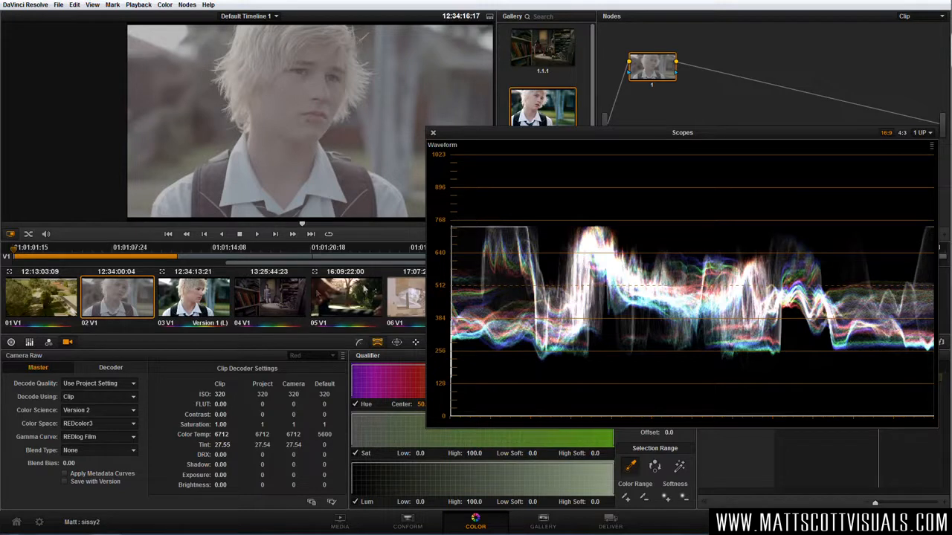
Step: Show the 3 Way Color wheels in place of the Camera Raw settings
{"action": "left_click", "coordinate": [11, 342]}
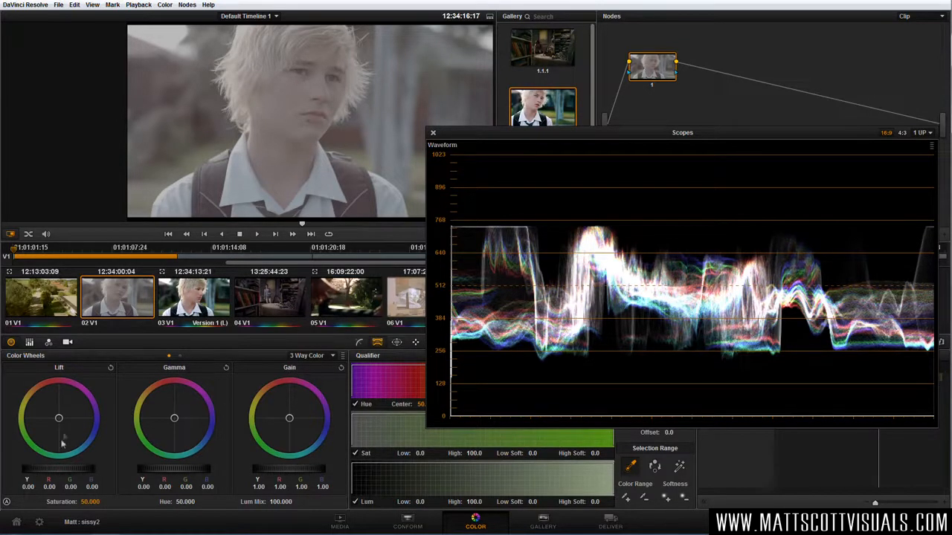
Step: Try color tints on the lift and gain wheels and a -0.04 overall lift, resetting each wheel after its test
{"action": "left_click_drag", "start_coordinate": [59, 419], "coordinate": [98, 382]}
{"action": "left_click", "coordinate": [111, 369]}
{"action": "left_click_drag", "start_coordinate": [61, 419], "coordinate": [57, 418]}
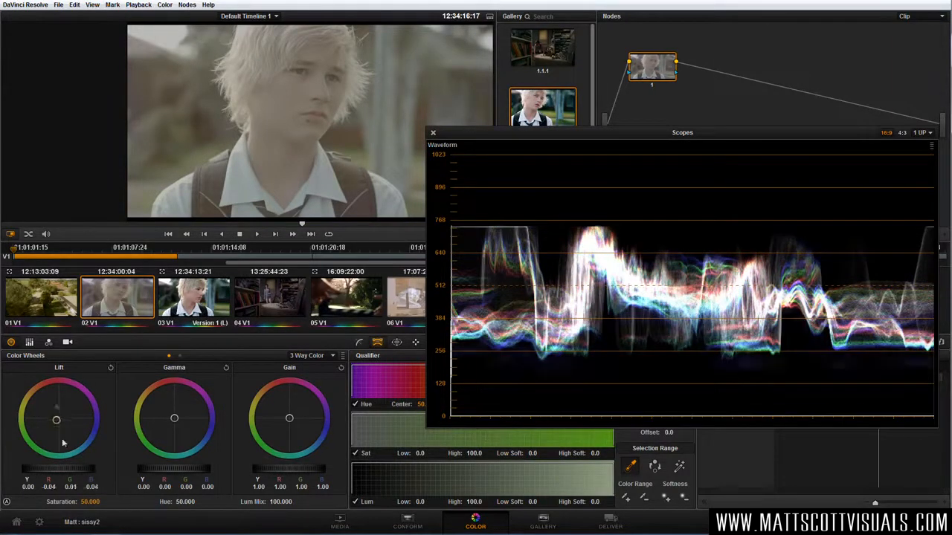
{"action": "left_click", "coordinate": [110, 369]}
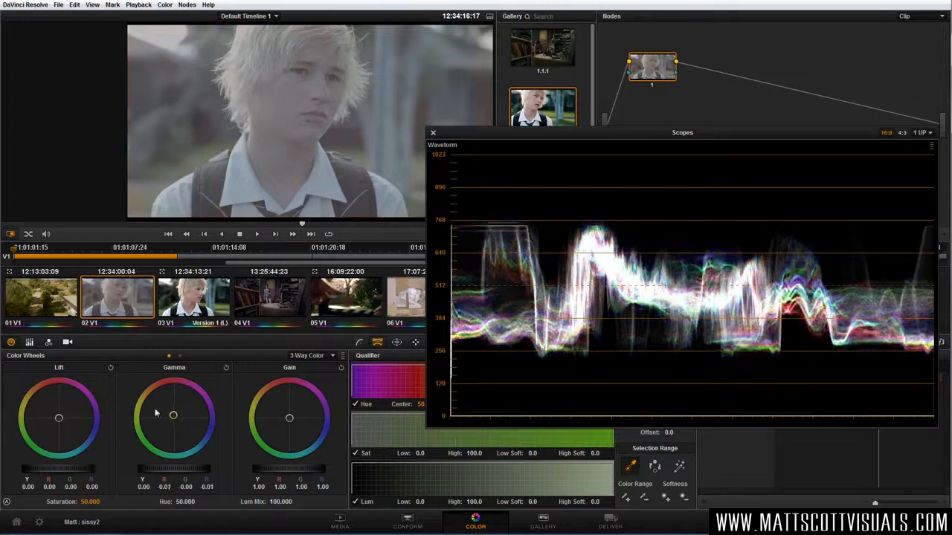
{"action": "left_click_drag", "start_coordinate": [287, 417], "coordinate": [274, 397]}
{"action": "left_click", "coordinate": [342, 369]}
{"action": "left_click_drag", "start_coordinate": [64, 473], "coordinate": [88, 477]}
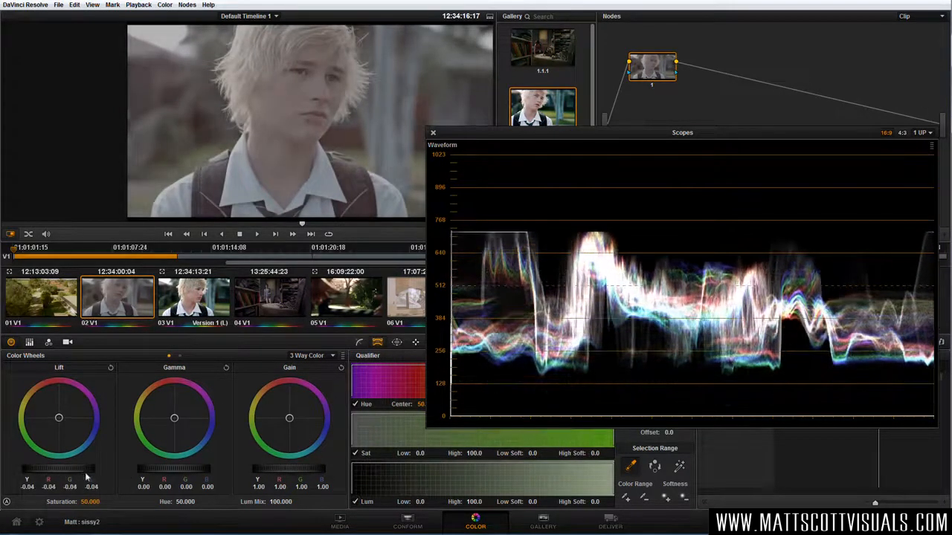
{"action": "left_click", "coordinate": [109, 367]}
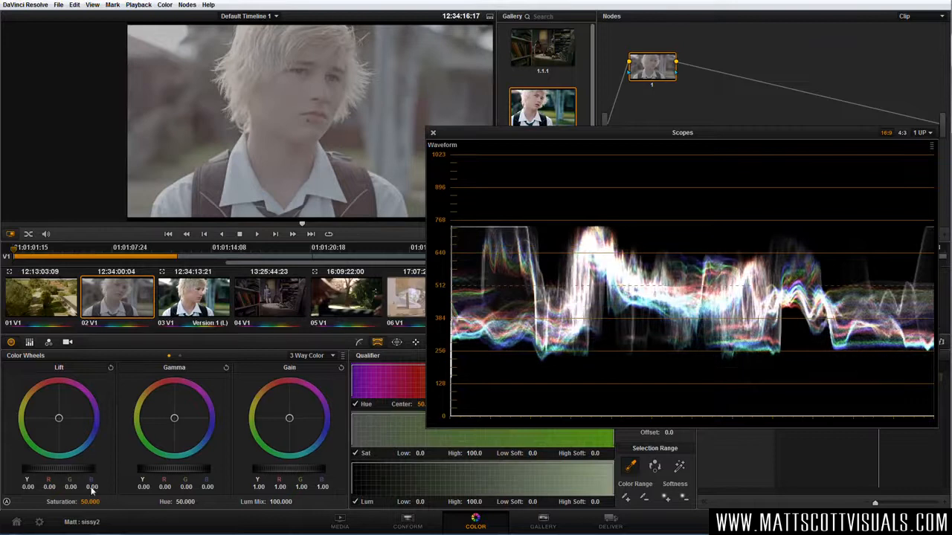
Step: Lower the overall lift to -0.14 to bring the shadows near the waveform's base, and move the Scopes window clear of the color wheels
{"action": "left_click_drag", "start_coordinate": [80, 475], "coordinate": [18, 476]}
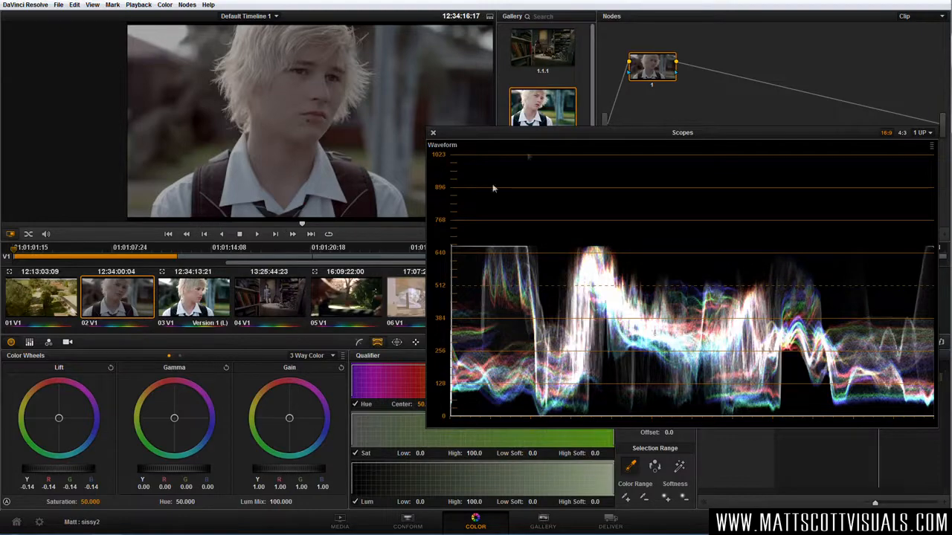
{"action": "left_click_drag", "start_coordinate": [565, 136], "coordinate": [326, 103]}
{"action": "left_click_drag", "start_coordinate": [373, 134], "coordinate": [550, 187]}
{"action": "mouse_move", "coordinate": [60, 467]}
{"action": "left_mouse_down"}
{"action": "mouse_move", "coordinate": [74, 470]}
{"action": "mouse_move", "coordinate": [52, 471]}
{"action": "left_mouse_up"}
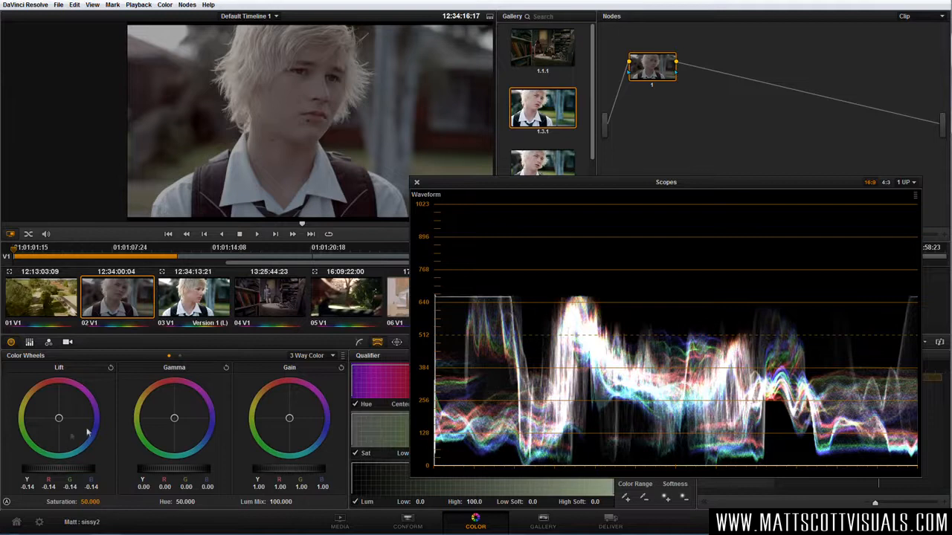
Step: Balance the lift color to red -0.17, green -0.14 and blue -0.15, and examine the shadow traces on the waveform
{"action": "mouse_move", "coordinate": [59, 420]}
{"action": "left_mouse_down"}
{"action": "mouse_move", "coordinate": [73, 427]}
{"action": "mouse_move", "coordinate": [48, 423]}
{"action": "mouse_move", "coordinate": [52, 433]}
{"action": "mouse_move", "coordinate": [65, 425]}
{"action": "mouse_move", "coordinate": [61, 433]}
{"action": "left_mouse_up"}
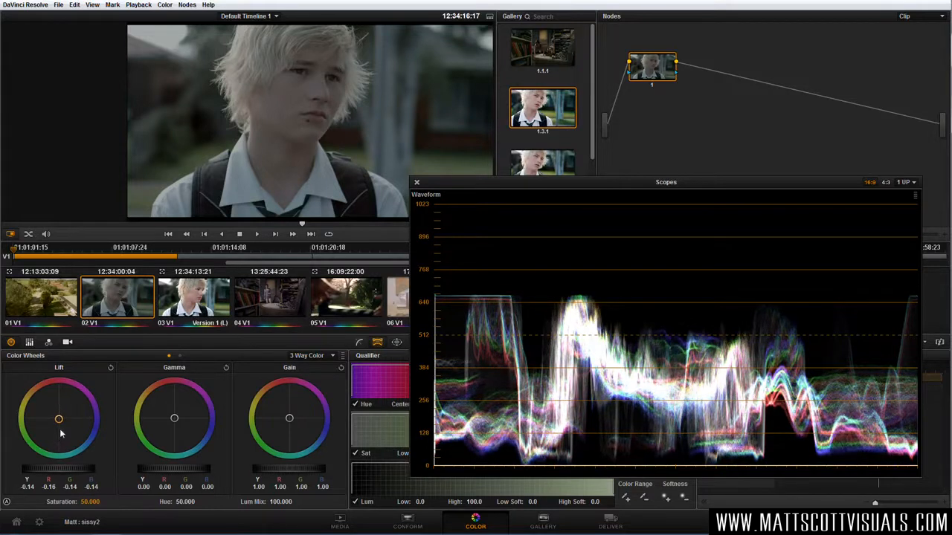
{"action": "left_click_drag", "start_coordinate": [60, 428], "coordinate": [58, 434]}
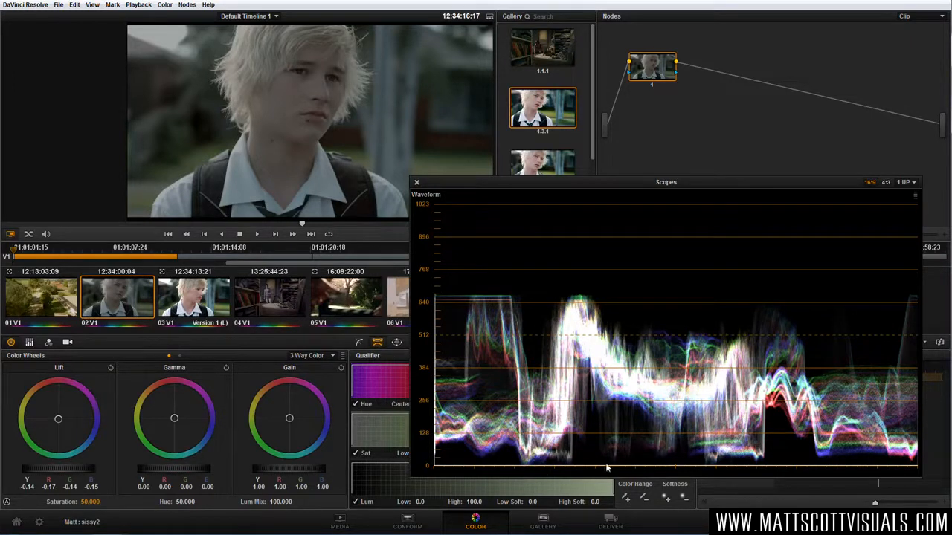
{"action": "left_click_drag", "start_coordinate": [539, 181], "coordinate": [446, 231]}
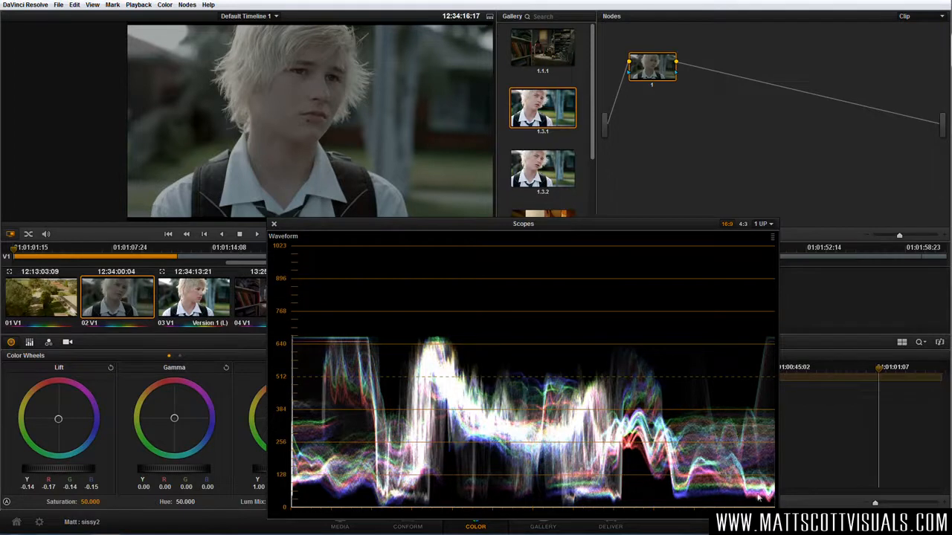
{"action": "left_click_drag", "start_coordinate": [588, 224], "coordinate": [671, 221]}
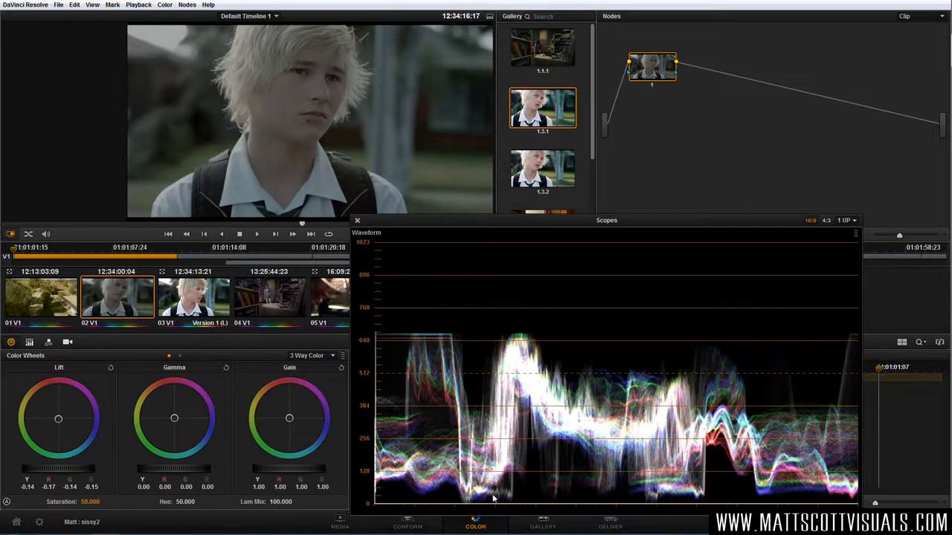
{"action": "left_click_drag", "start_coordinate": [513, 219], "coordinate": [573, 155]}
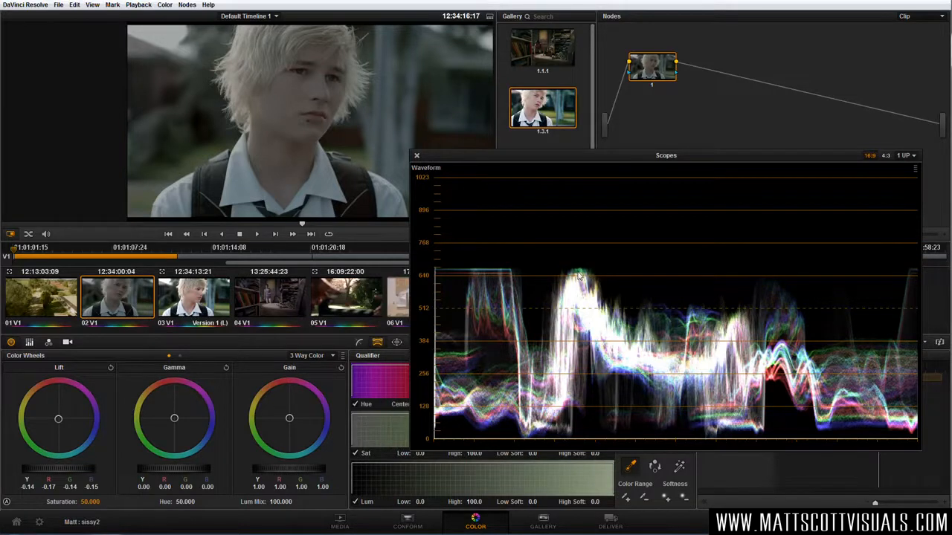
Step: Raise the gain to 1.37 with red at 1.38 to bring the highlights to the waveform's upper limit, keeping the scopes off the clip image
{"action": "mouse_move", "coordinate": [289, 420]}
{"action": "left_mouse_down"}
{"action": "mouse_move", "coordinate": [282, 428]}
{"action": "mouse_move", "coordinate": [290, 418]}
{"action": "left_mouse_up"}
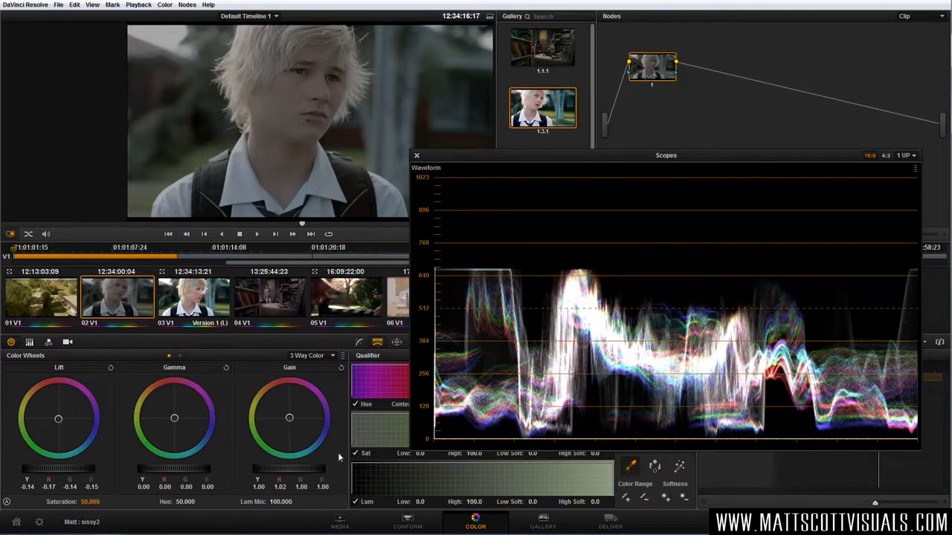
{"action": "left_click_drag", "start_coordinate": [282, 474], "coordinate": [434, 482]}
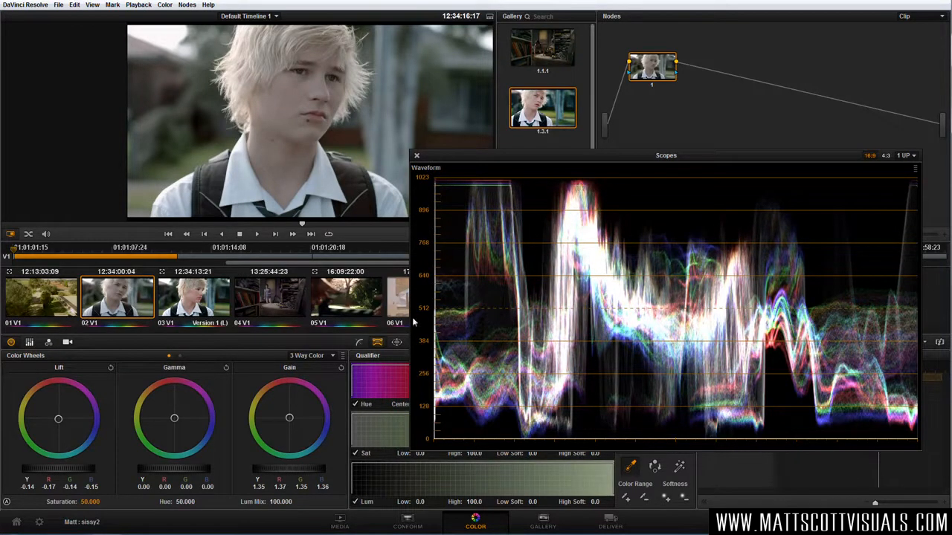
{"action": "left_click_drag", "start_coordinate": [289, 419], "coordinate": [290, 422]}
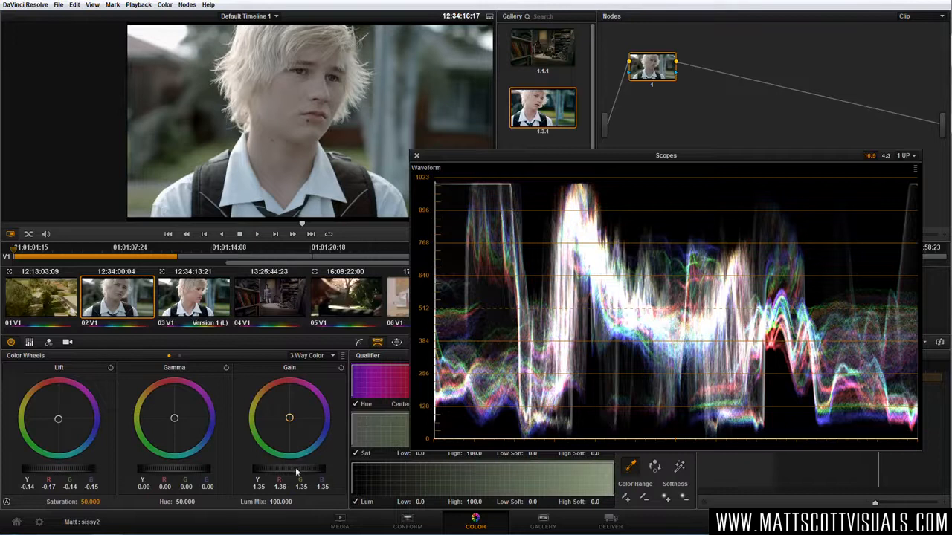
{"action": "left_click_drag", "start_coordinate": [298, 470], "coordinate": [311, 470]}
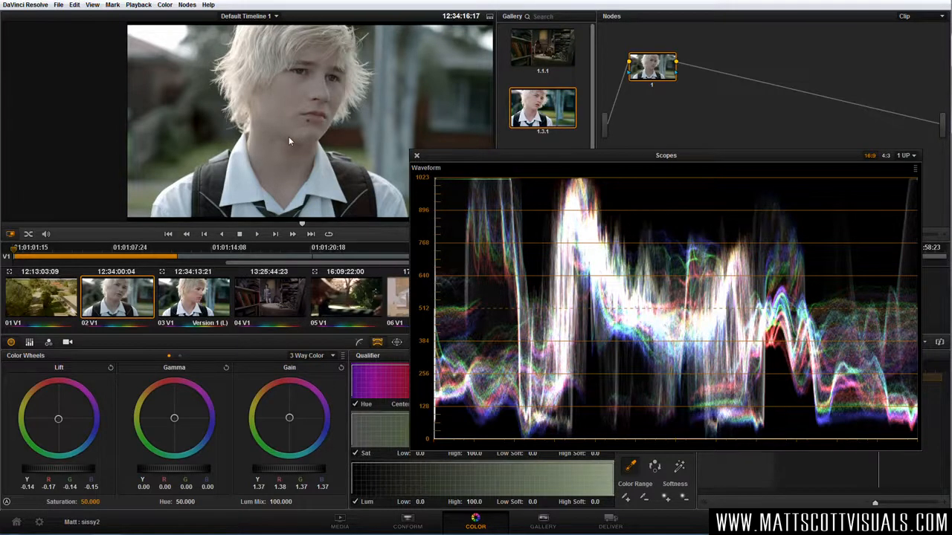
{"action": "left_click_drag", "start_coordinate": [509, 156], "coordinate": [499, 168]}
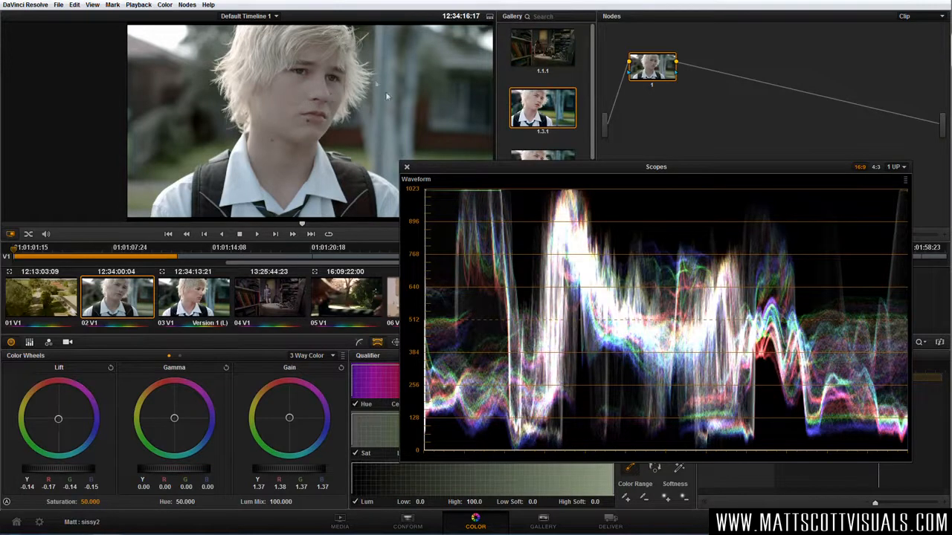
{"action": "left_click_drag", "start_coordinate": [431, 166], "coordinate": [465, 185]}
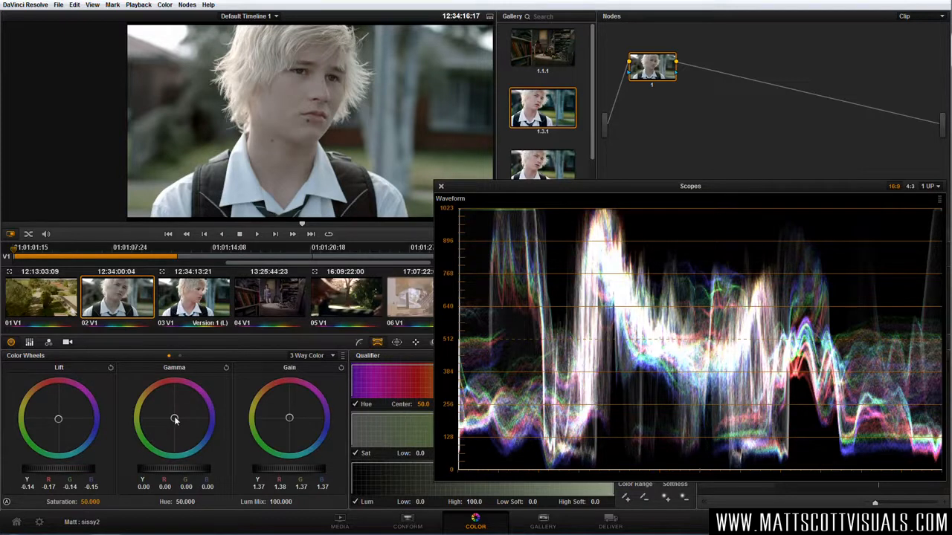
Step: Warm the gamma balance slightly to red 0.01 and blue 0.01, and check the image full screen
{"action": "mouse_move", "coordinate": [174, 420]}
{"action": "left_mouse_down"}
{"action": "mouse_move", "coordinate": [188, 411]}
{"action": "mouse_move", "coordinate": [179, 423]}
{"action": "left_mouse_up"}
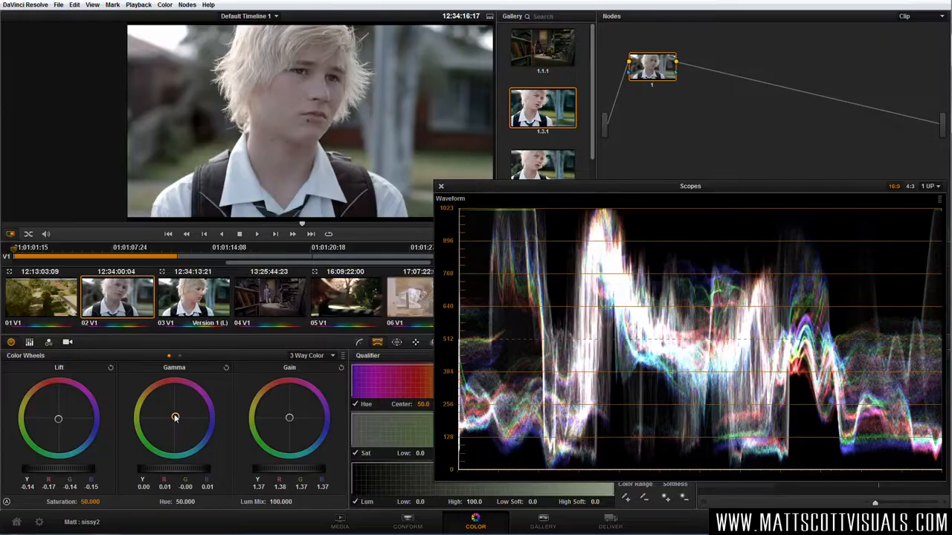
{"action": "key", "text": "ctrl+f"}
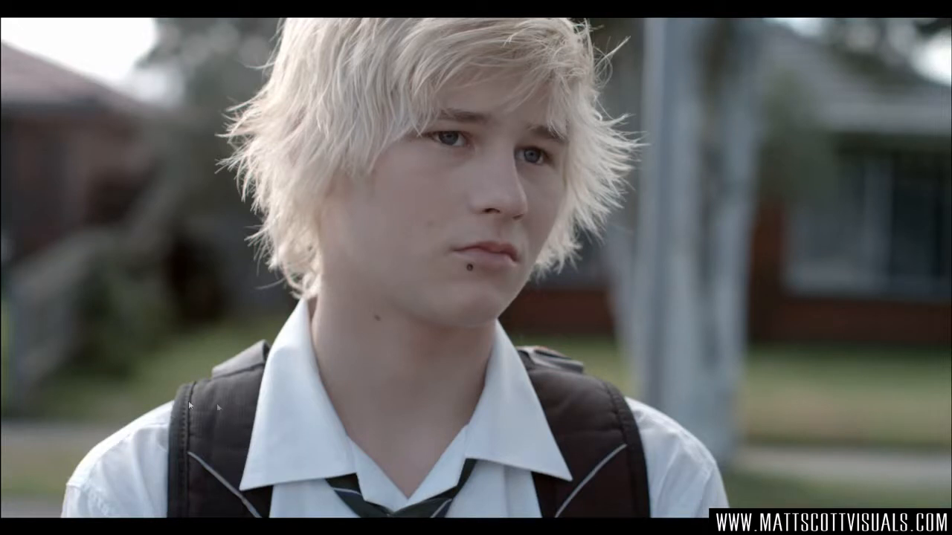
{"action": "key", "text": "ctrl+f"}
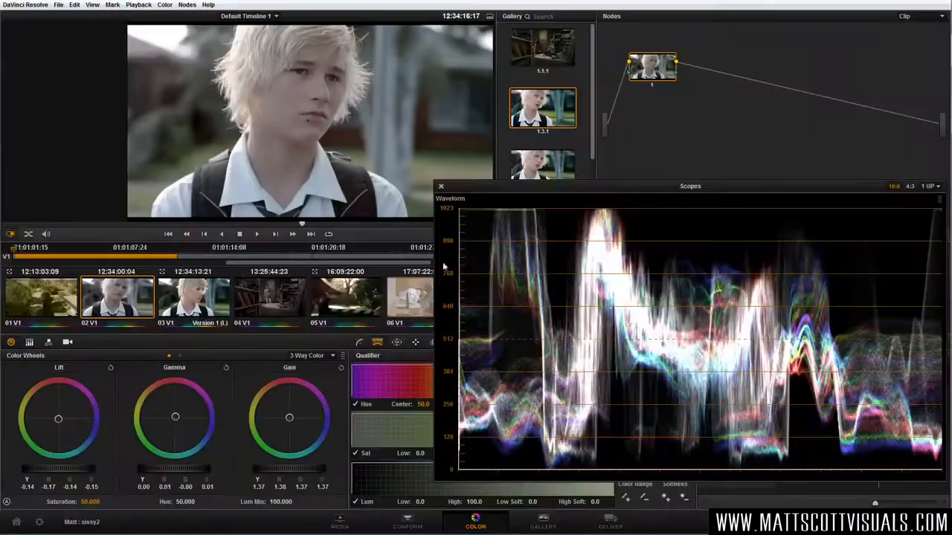
Step: Close the Scopes window and review the balanced clip image in the viewer and full screen
{"action": "left_click", "coordinate": [440, 186]}
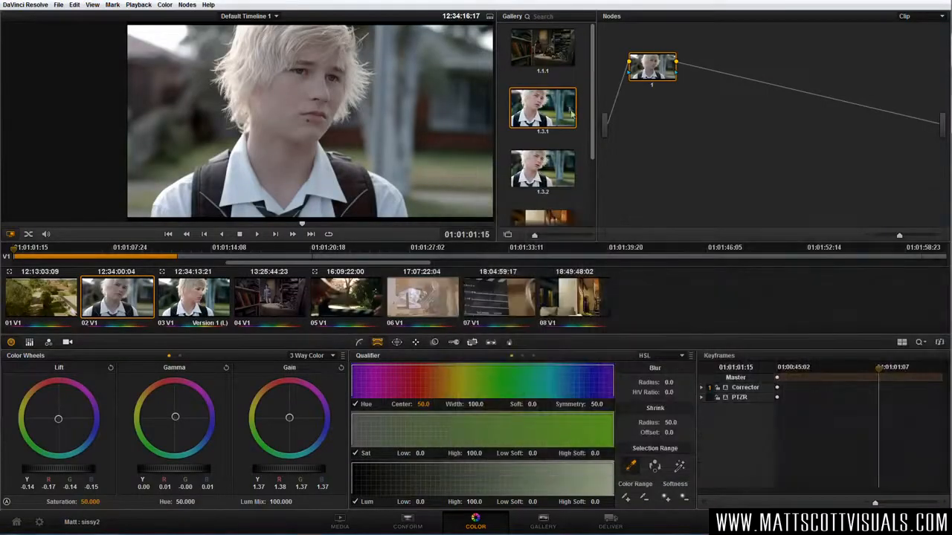
{"action": "left_click_drag", "start_coordinate": [331, 133], "coordinate": [307, 135]}
{"action": "key", "text": "ctrl+f"}
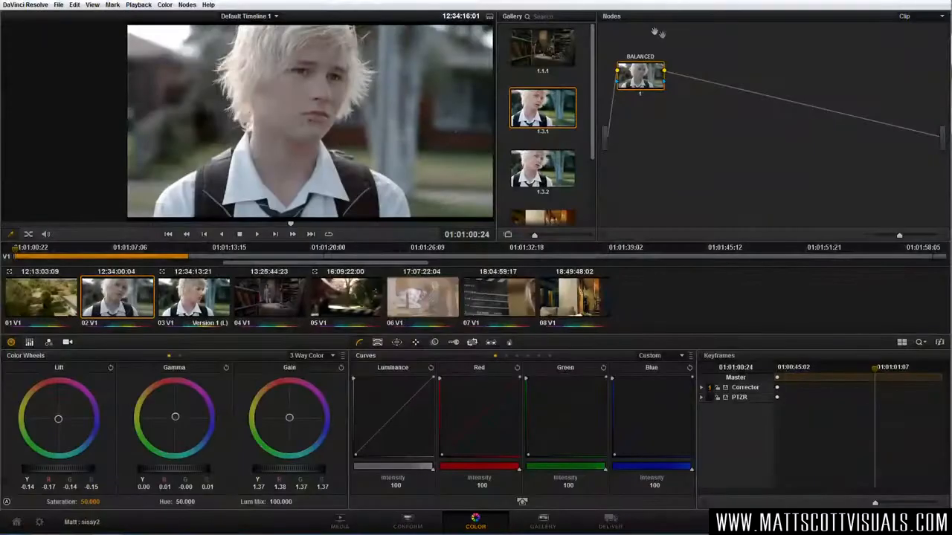
Step: Add a serial node after the BALANCED node and arrange the graph with the new node above and beyond it
{"action": "mouse_move", "coordinate": [638, 77]}
{"action": "left_mouse_down"}
{"action": "mouse_move", "coordinate": [647, 115]}
{"action": "mouse_move", "coordinate": [642, 91]}
{"action": "left_mouse_up"}
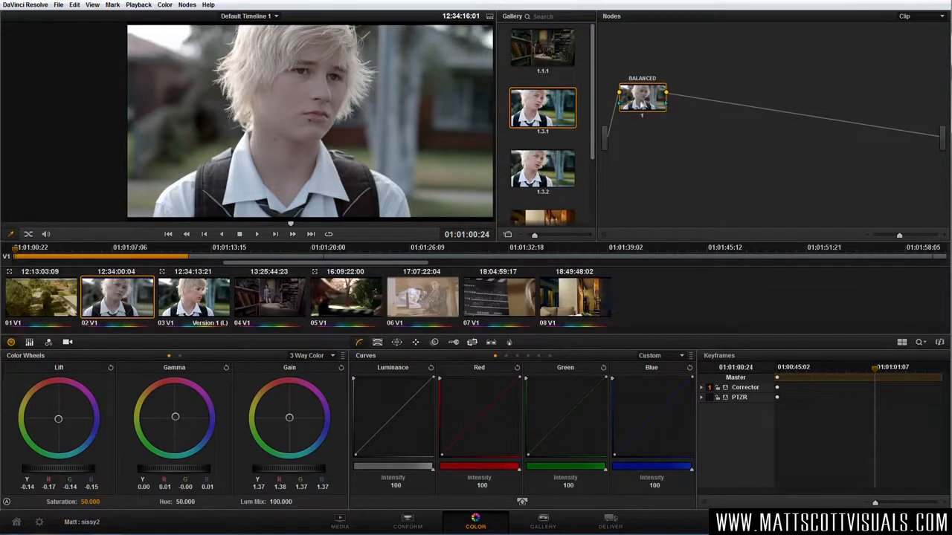
{"action": "key", "text": "alt+s"}
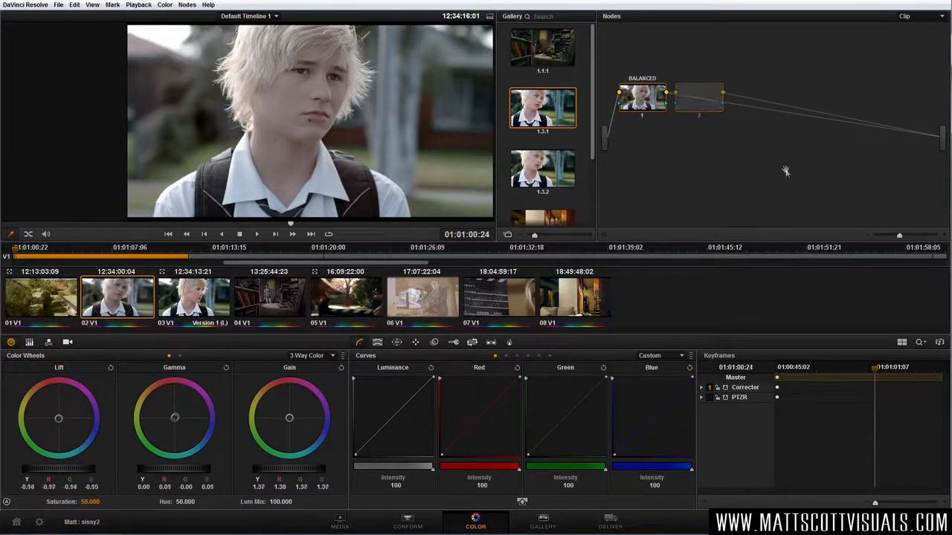
{"action": "left_click_drag", "start_coordinate": [647, 106], "coordinate": [643, 144]}
{"action": "mouse_move", "coordinate": [716, 93]}
{"action": "left_mouse_down"}
{"action": "mouse_move", "coordinate": [742, 134]}
{"action": "mouse_move", "coordinate": [727, 104]}
{"action": "left_mouse_up"}
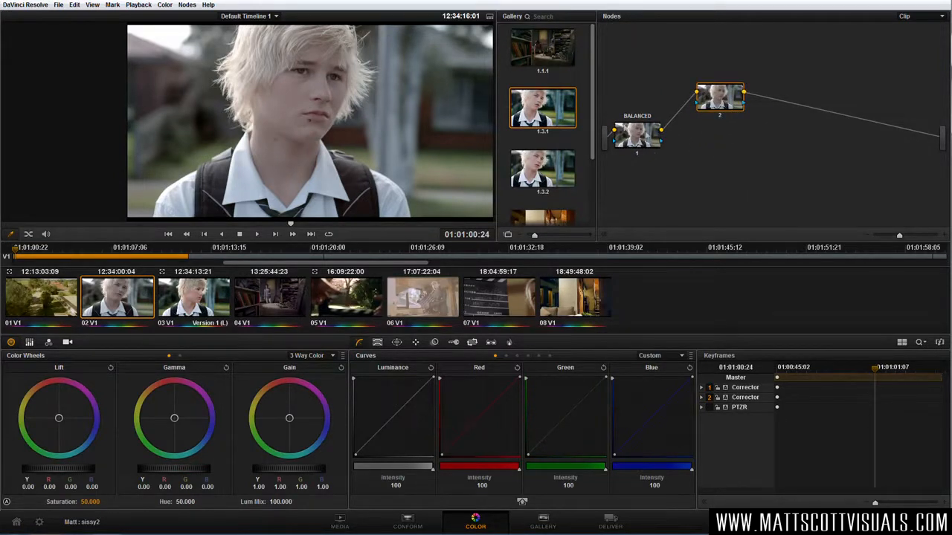
{"action": "left_click_drag", "start_coordinate": [635, 138], "coordinate": [642, 144]}
{"action": "left_click_drag", "start_coordinate": [744, 104], "coordinate": [729, 95]}
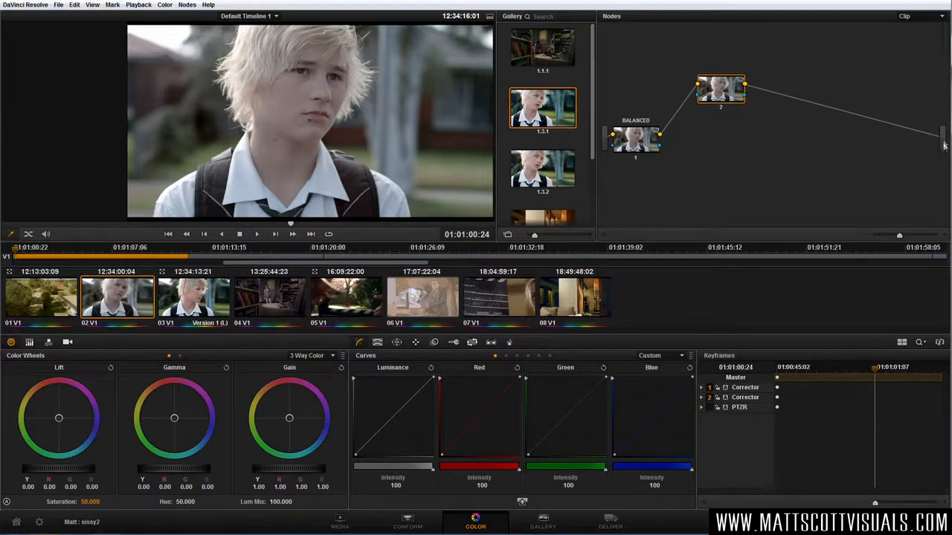
{"action": "left_click_drag", "start_coordinate": [726, 93], "coordinate": [696, 90]}
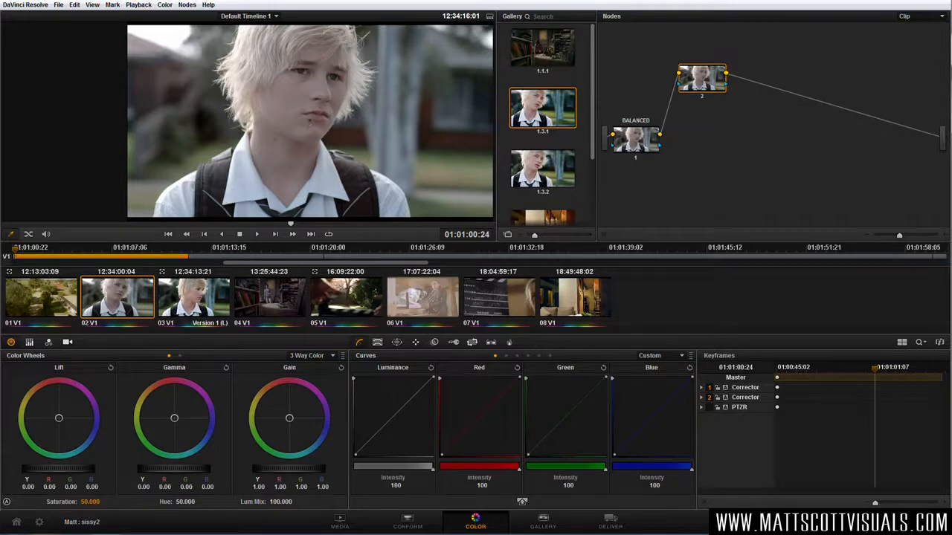
Step: Select the BALANCED node and show its HSL Qualifier
{"action": "left_click", "coordinate": [632, 141]}
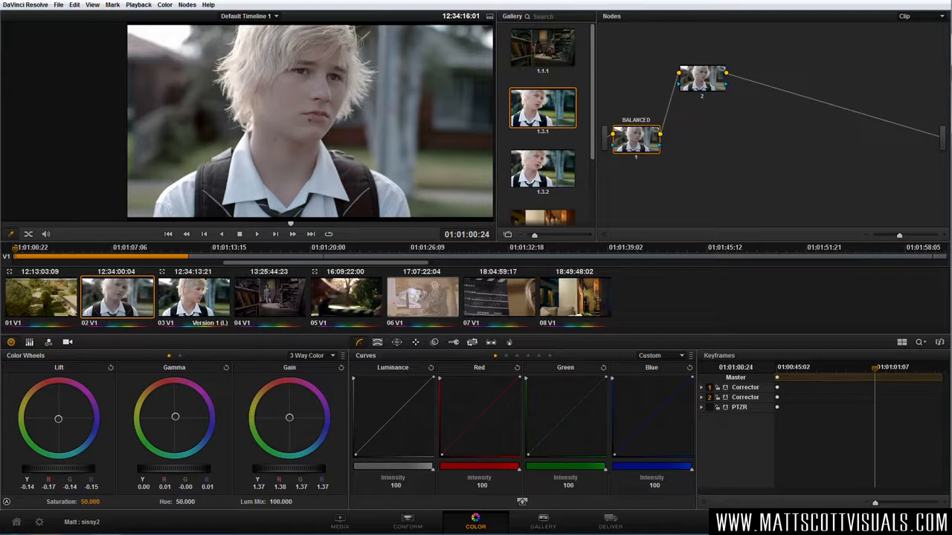
{"action": "left_click", "coordinate": [377, 343]}
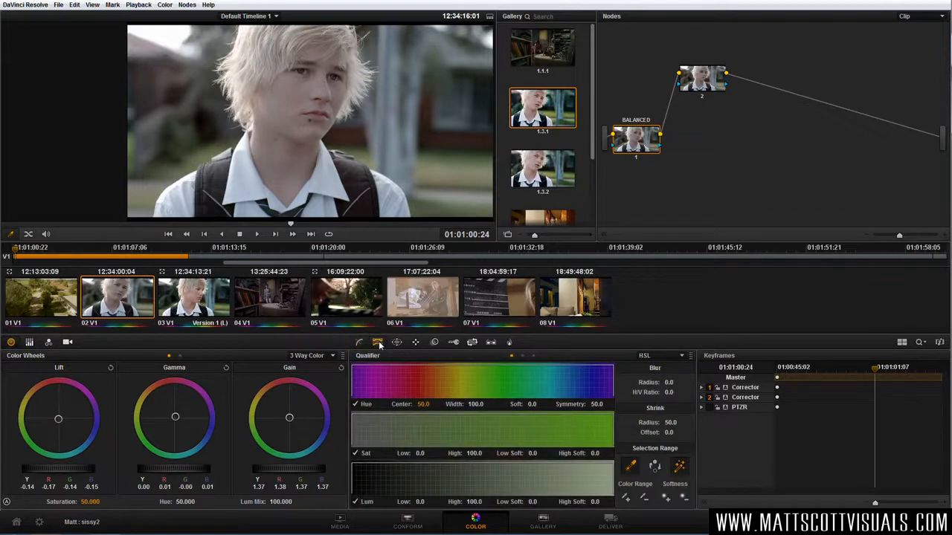
Step: Try sampling the boy's facial skin tone with the qualifier on the BALANCED node, and undo the selection
{"action": "left_click", "coordinate": [679, 467]}
{"action": "left_click", "coordinate": [301, 88]}
{"action": "key", "text": "ctrl+z"}
Step: Limit node 2's qualifier hue range to the skin tones with width 26.7 and center 36.3
{"action": "left_click", "coordinate": [702, 78]}
{"action": "left_click_drag", "start_coordinate": [479, 406], "coordinate": [434, 404]}
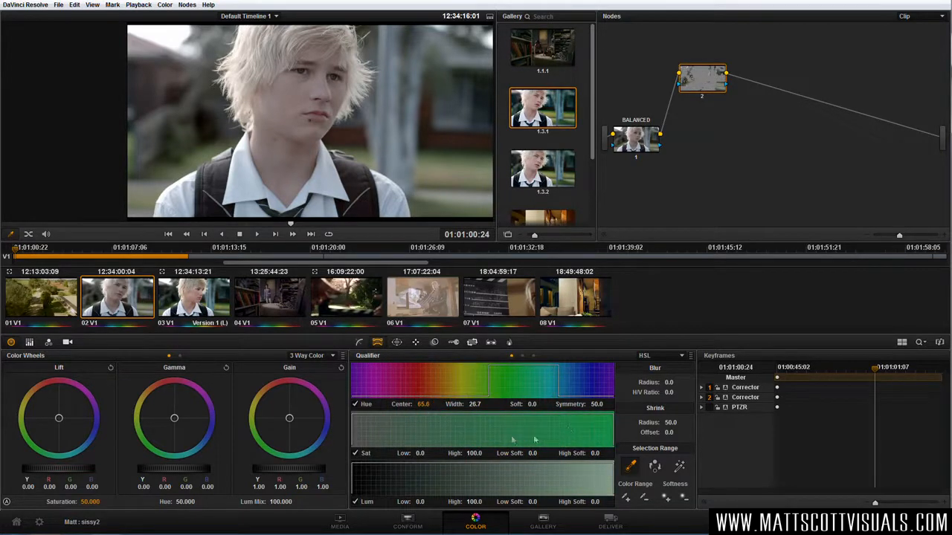
{"action": "left_click_drag", "start_coordinate": [421, 404], "coordinate": [433, 404]}
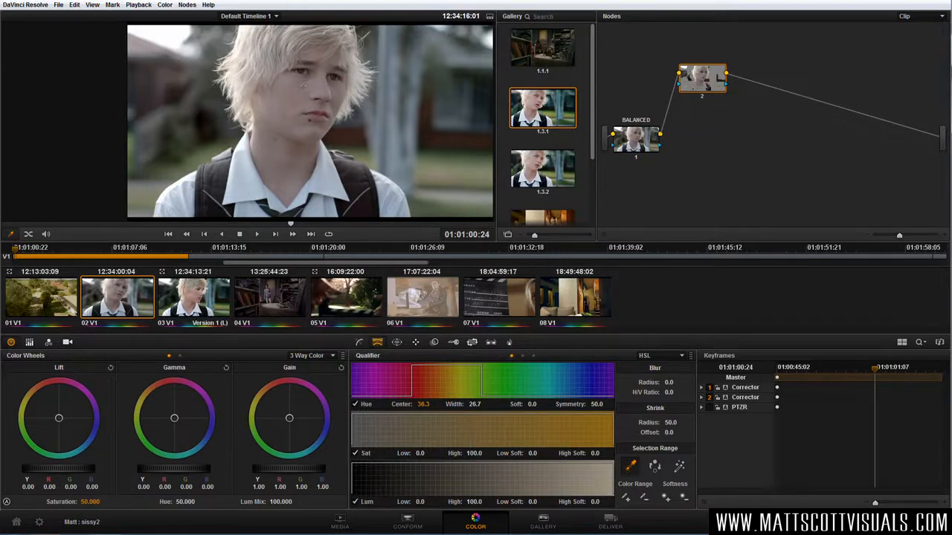
Step: Narrow node 2's key to a saturation high of 26.8 and a luminance range from 52.3 to 64.0
{"action": "left_click_drag", "start_coordinate": [479, 454], "coordinate": [485, 453]}
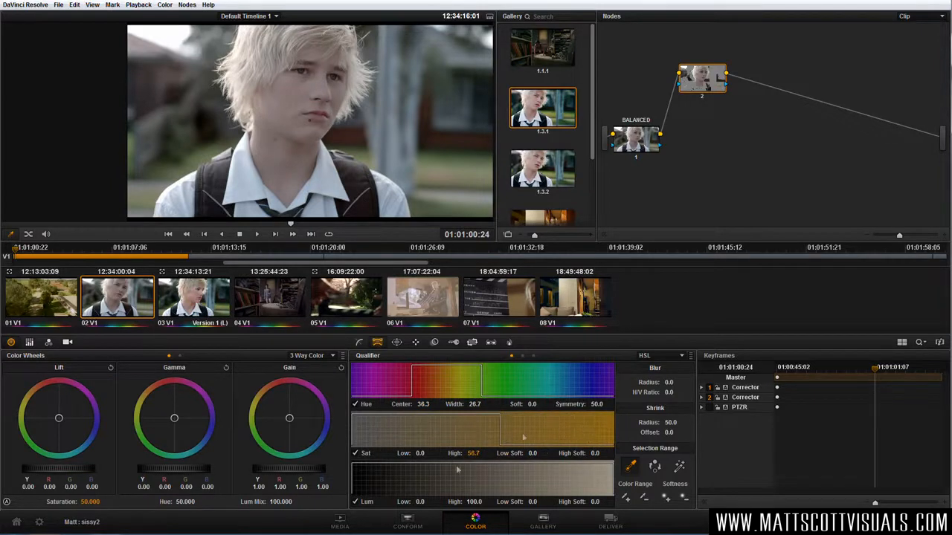
{"action": "left_click_drag", "start_coordinate": [473, 454], "coordinate": [484, 452]}
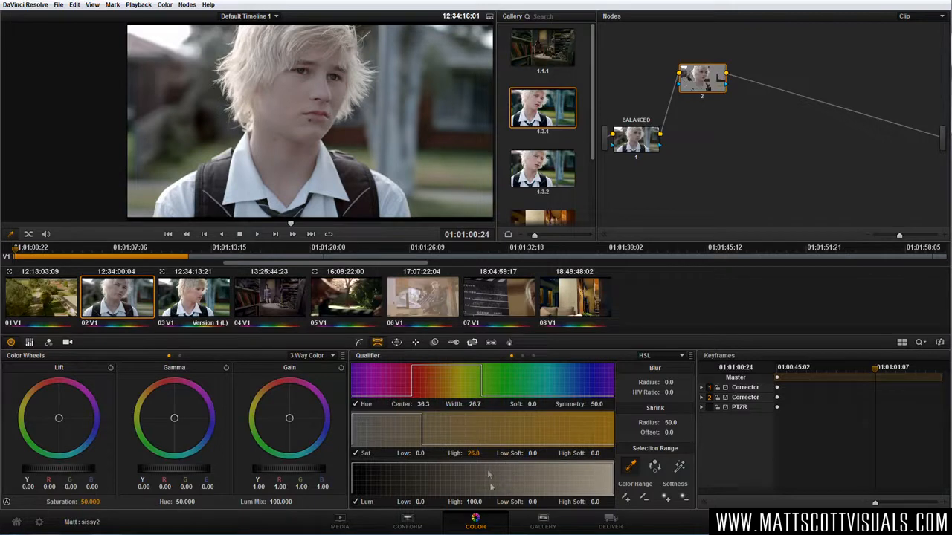
{"action": "left_click_drag", "start_coordinate": [422, 502], "coordinate": [481, 503]}
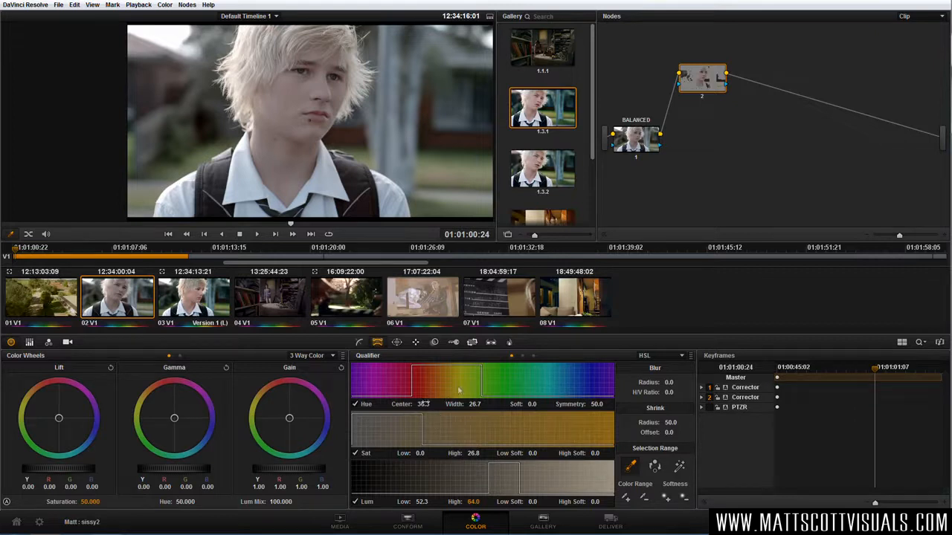
Step: Highlight node 2's keyed area and raise the qualifier's luminance low to 58.1, checking the key full screen
{"action": "left_click", "coordinate": [679, 467]}
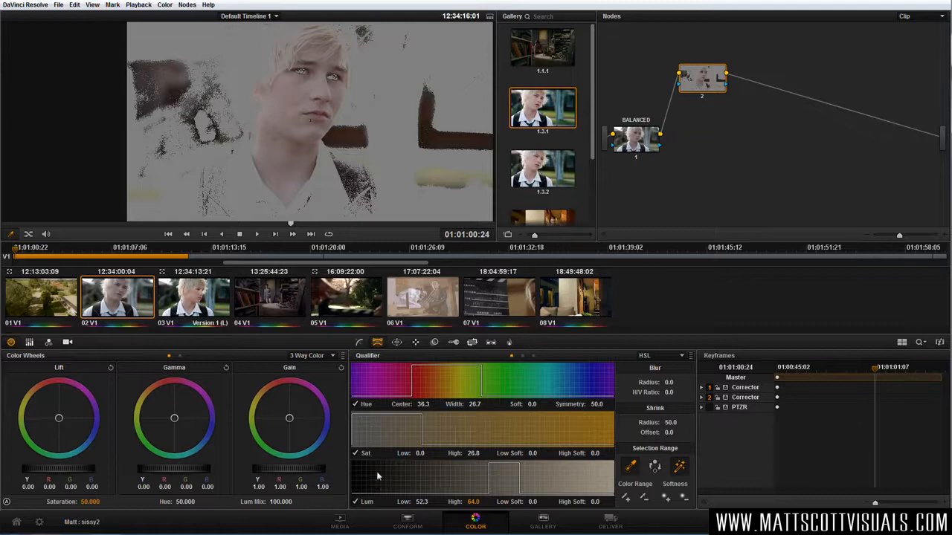
{"action": "left_click_drag", "start_coordinate": [421, 502], "coordinate": [433, 502]}
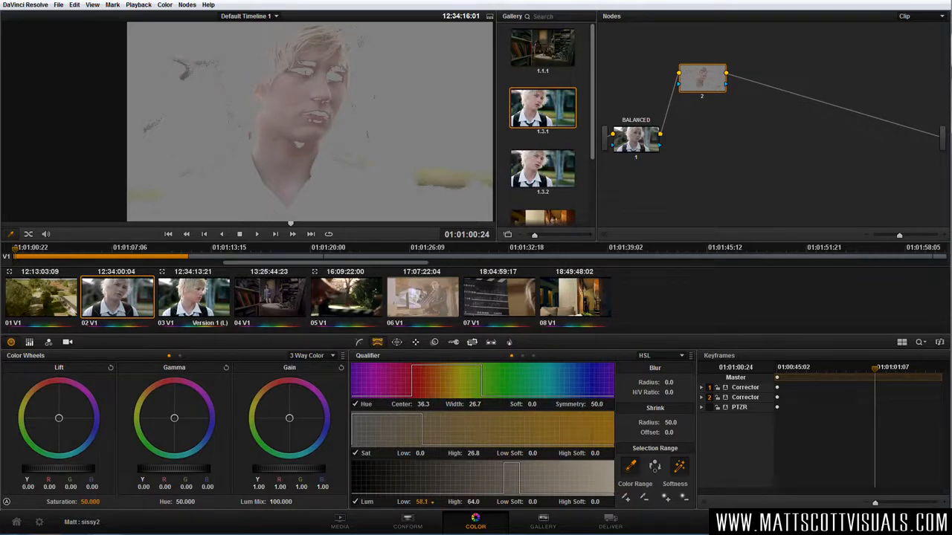
{"action": "key", "text": "ctrl+f"}
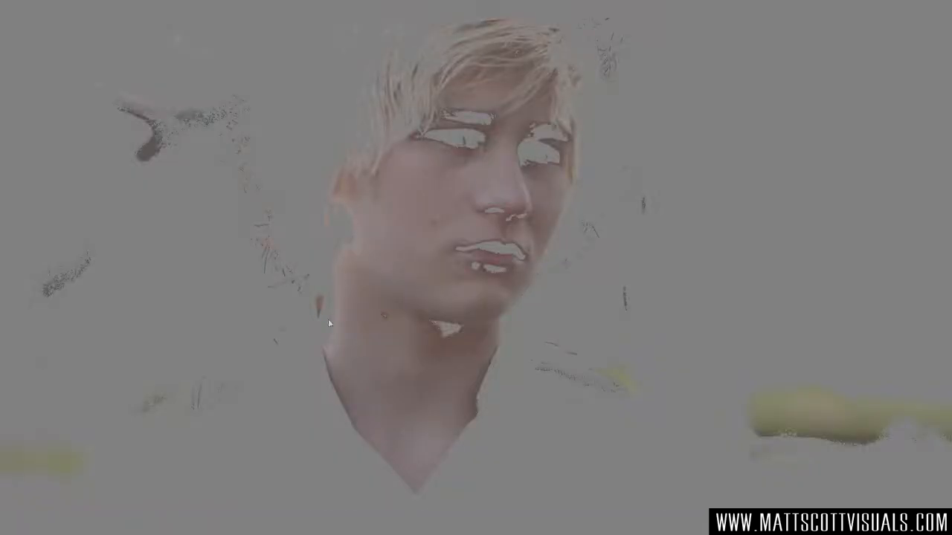
{"action": "key", "text": "Escape"}
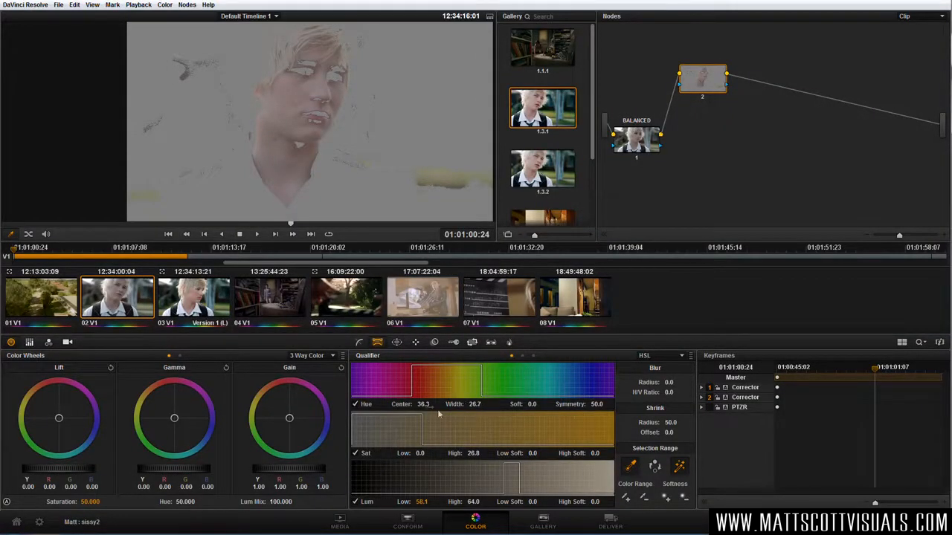
Step: Narrow node 2's hue key to a width of 22.3 and shift its center to 30.3
{"action": "left_click_drag", "start_coordinate": [481, 404], "coordinate": [485, 405]}
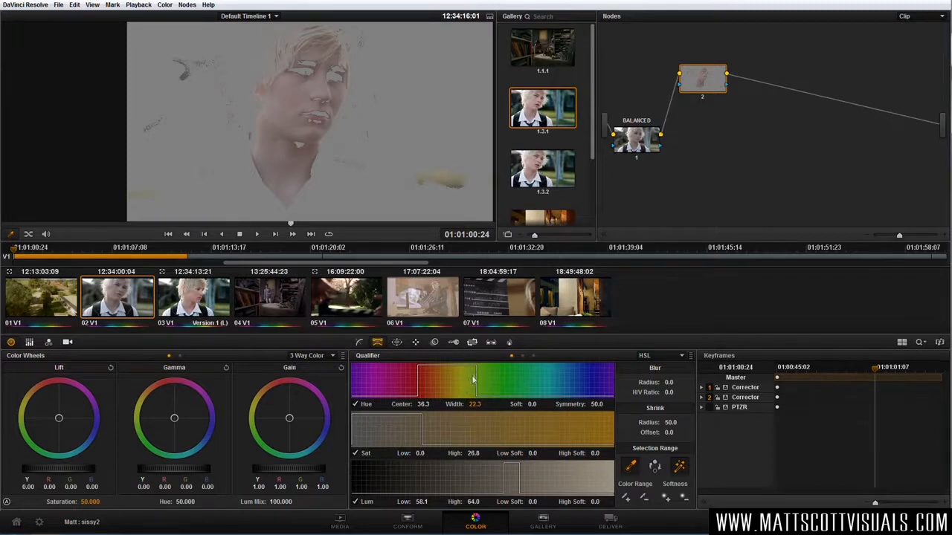
{"action": "left_click_drag", "start_coordinate": [423, 404], "coordinate": [407, 404]}
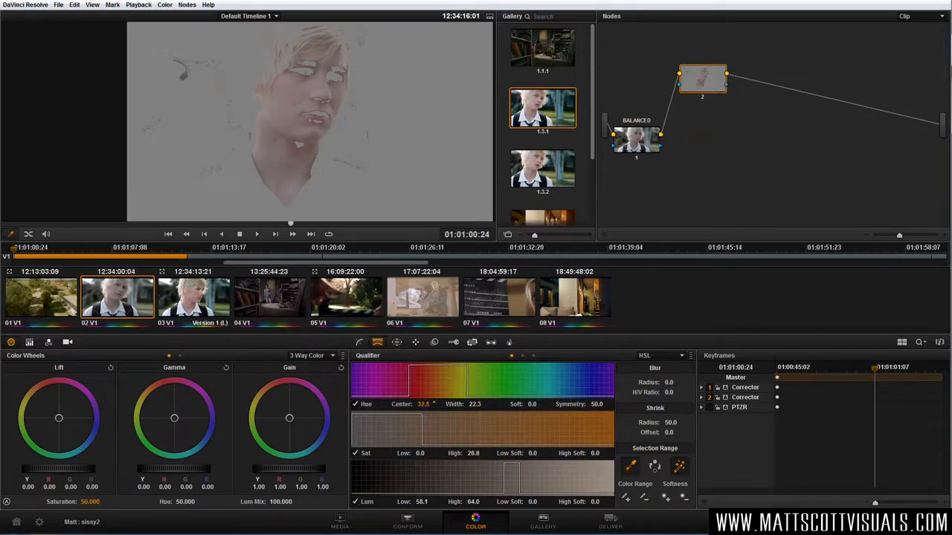
{"action": "left_click_drag", "start_coordinate": [433, 404], "coordinate": [427, 405]}
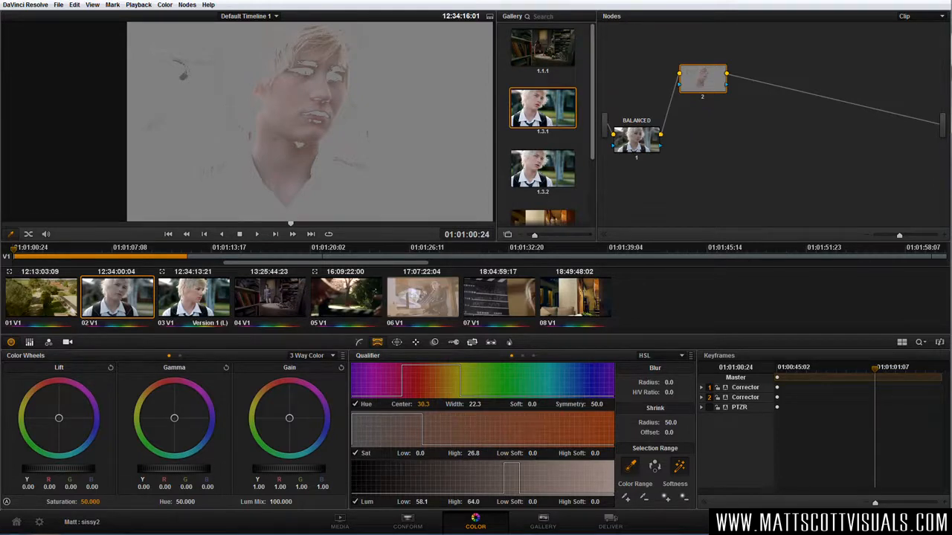
{"action": "scroll", "coordinate": [288, 121], "scroll_direction": "up", "scroll_amount": 3}
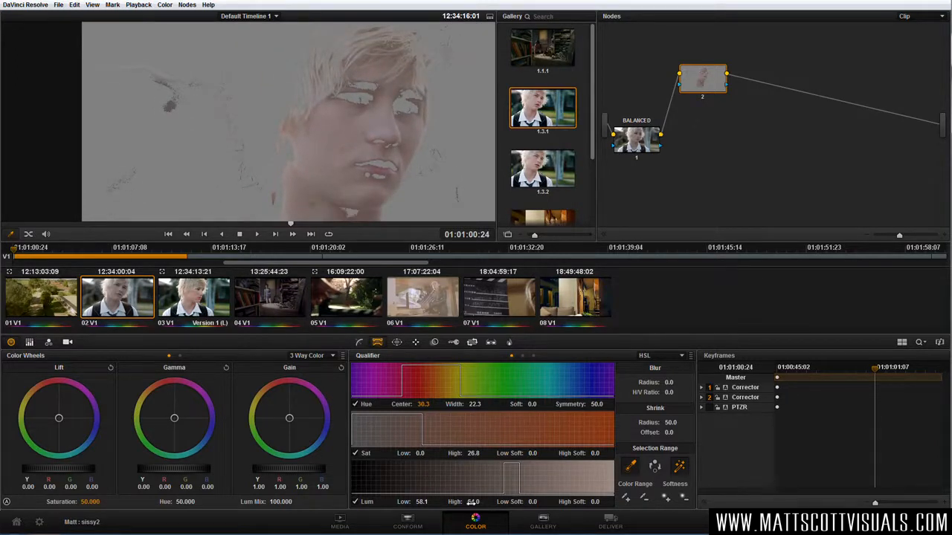
Step: Set node 2's luminance high to 62.6 with a high softness of 4.2, and blur the key with a radius of 55.8
{"action": "left_click_drag", "start_coordinate": [471, 503], "coordinate": [483, 502]}
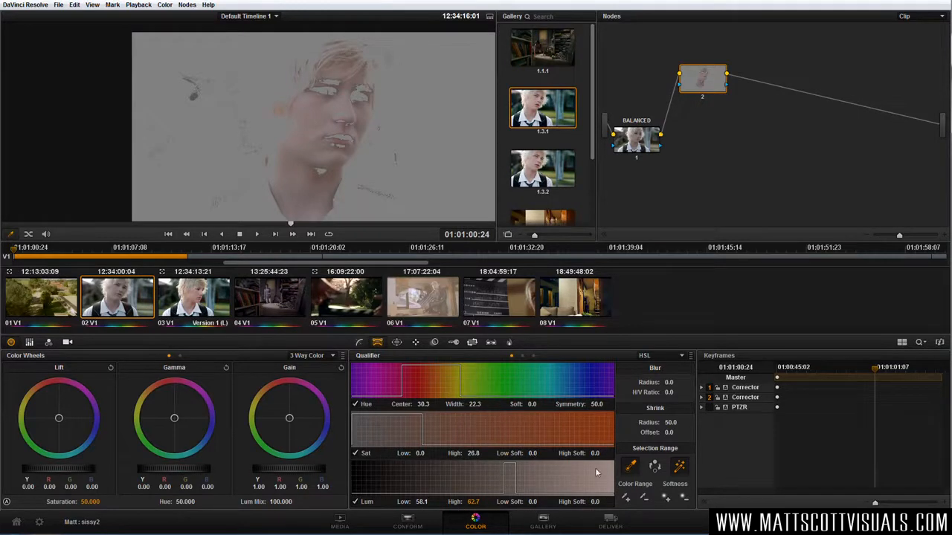
{"action": "left_click_drag", "start_coordinate": [595, 502], "coordinate": [604, 501]}
{"action": "left_click_drag", "start_coordinate": [473, 502], "coordinate": [484, 502]}
{"action": "left_click_drag", "start_coordinate": [483, 503], "coordinate": [483, 503]}
{"action": "left_click_drag", "start_coordinate": [672, 383], "coordinate": [682, 380]}
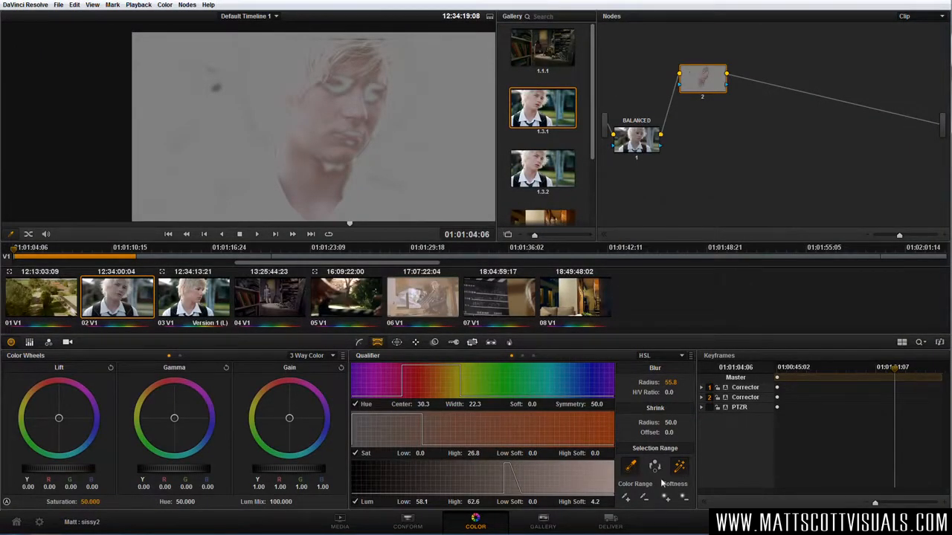
Step: Lower node 2's luminance low to 54.3 to include more of the face in the key
{"action": "scroll", "coordinate": [345, 91], "scroll_direction": "up", "scroll_amount": 2}
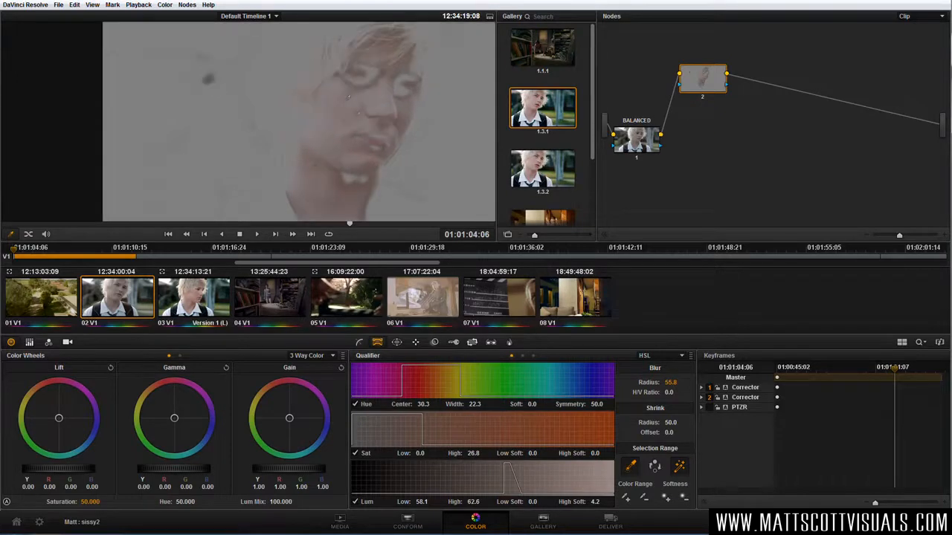
{"action": "left_click_drag", "start_coordinate": [358, 113], "coordinate": [355, 112]}
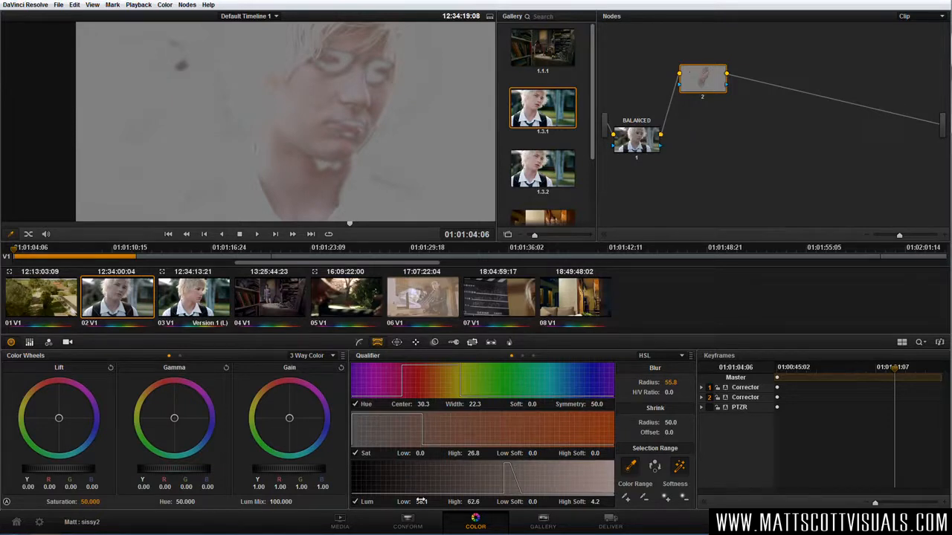
{"action": "mouse_move", "coordinate": [422, 502]}
{"action": "left_mouse_down"}
{"action": "mouse_move", "coordinate": [409, 502]}
{"action": "mouse_move", "coordinate": [431, 502]}
{"action": "left_mouse_up"}
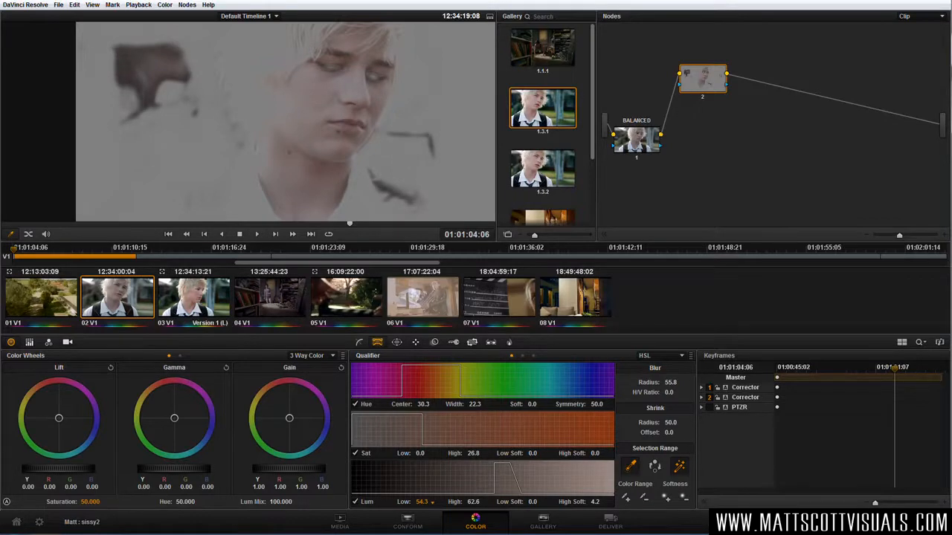
{"action": "scroll", "coordinate": [400, 150], "scroll_direction": "down", "scroll_amount": 2}
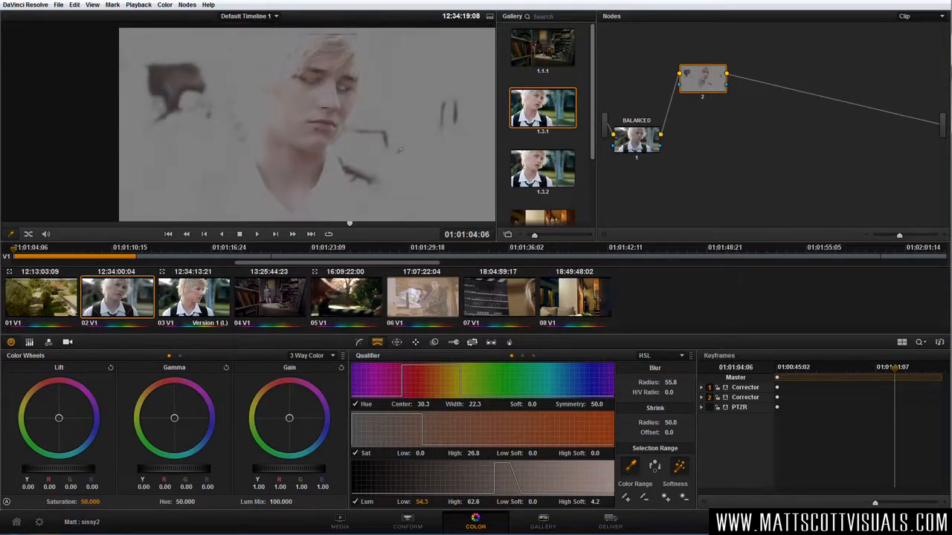
Step: Try isolating the boy's face and neck with a tilted, narrowed circular power window, and turn that window off
{"action": "left_click", "coordinate": [378, 344]}
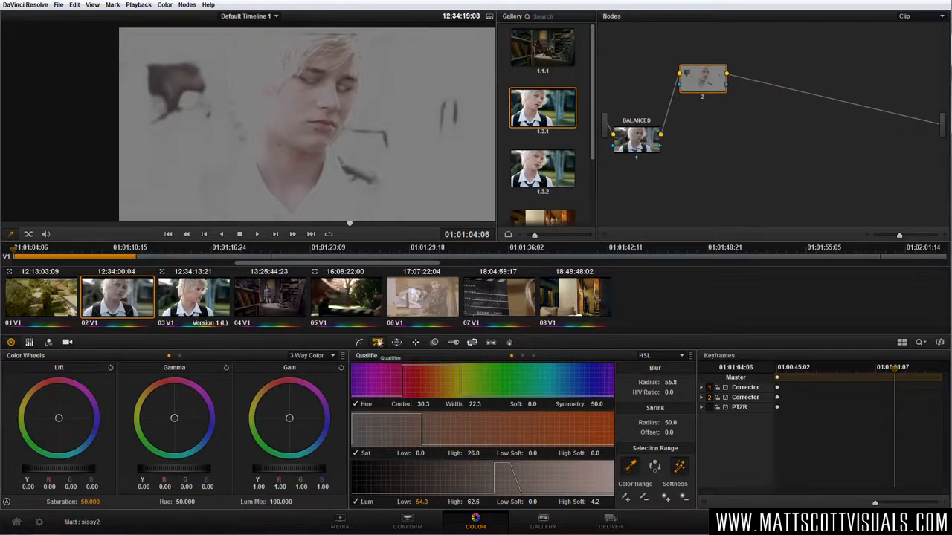
{"action": "left_click", "coordinate": [398, 343]}
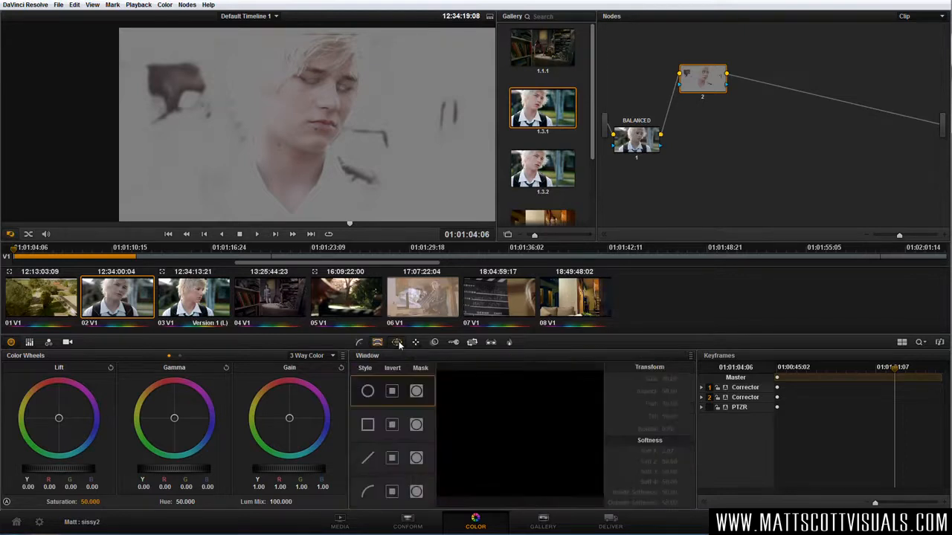
{"action": "left_click", "coordinate": [367, 393]}
{"action": "left_click_drag", "start_coordinate": [329, 162], "coordinate": [310, 174]}
{"action": "left_click_drag", "start_coordinate": [309, 67], "coordinate": [320, 68]}
{"action": "left_click_drag", "start_coordinate": [289, 171], "coordinate": [281, 196]}
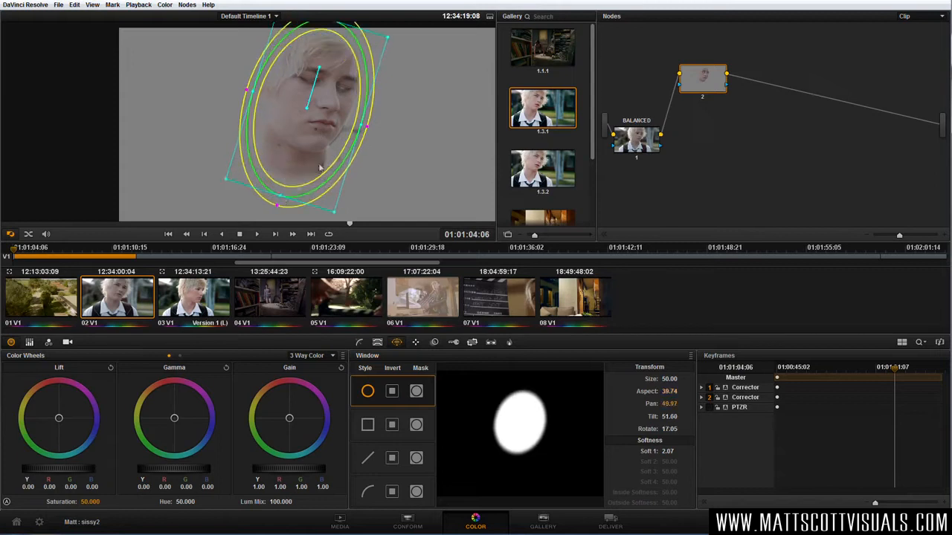
{"action": "left_click_drag", "start_coordinate": [362, 125], "coordinate": [358, 124]}
{"action": "left_click_drag", "start_coordinate": [310, 145], "coordinate": [307, 151]}
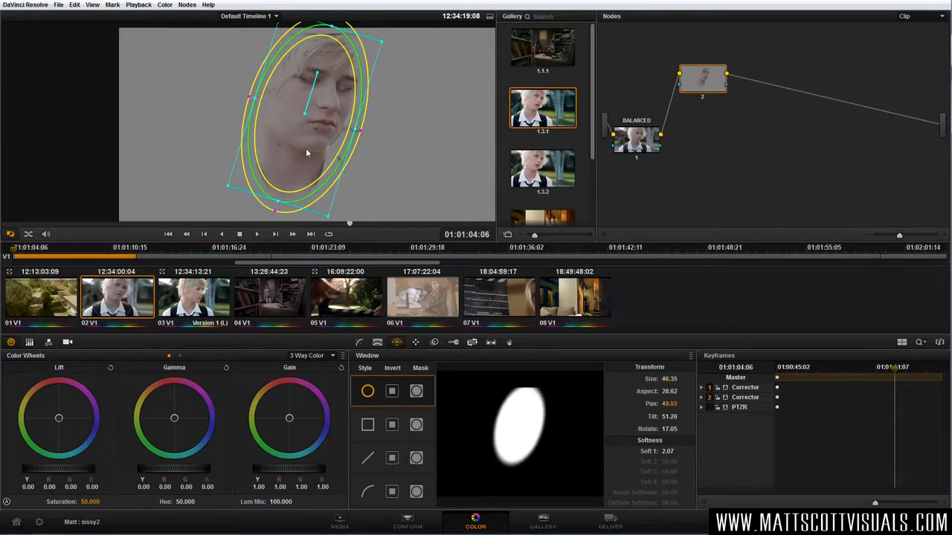
{"action": "left_click_drag", "start_coordinate": [359, 133], "coordinate": [364, 131]}
{"action": "left_click_drag", "start_coordinate": [280, 207], "coordinate": [277, 217]}
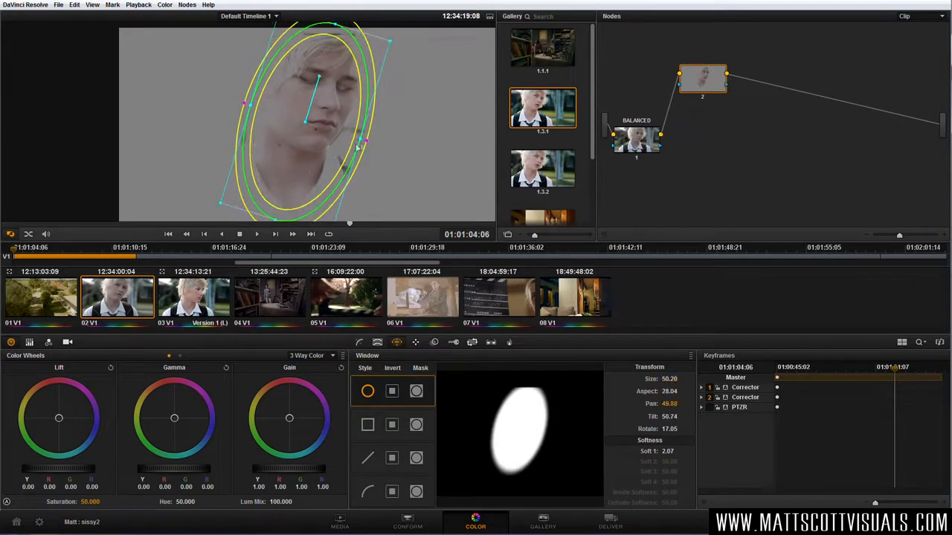
{"action": "left_click_drag", "start_coordinate": [362, 140], "coordinate": [329, 158]}
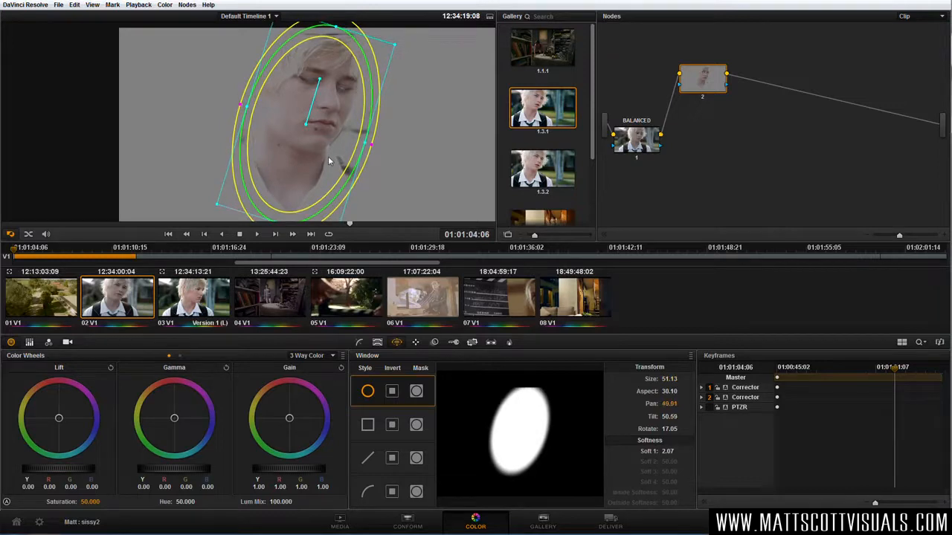
{"action": "left_click", "coordinate": [367, 392]}
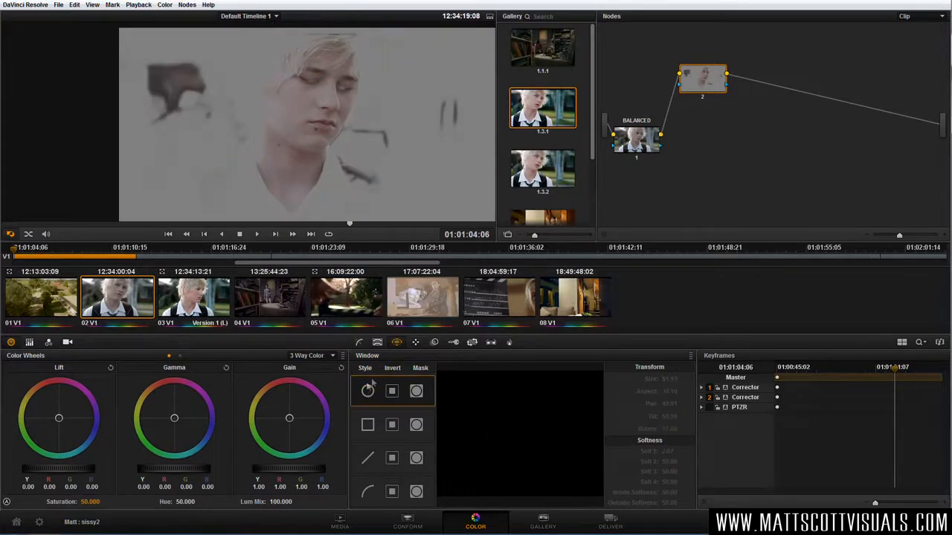
Step: Draw a closed custom curve window around the boy's hair, face and neck, and adjust its inner softness beside the neck
{"action": "left_click", "coordinate": [368, 493]}
{"action": "left_click", "coordinate": [308, 37]}
{"action": "left_click", "coordinate": [275, 69]}
{"action": "left_click", "coordinate": [247, 101]}
{"action": "left_click", "coordinate": [248, 163]}
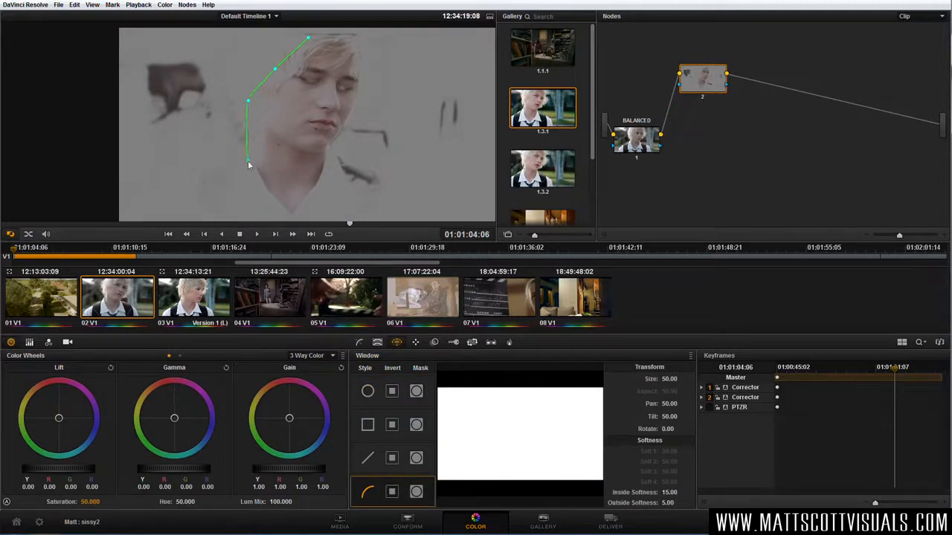
{"action": "left_click", "coordinate": [292, 218]}
{"action": "left_click", "coordinate": [328, 174]}
{"action": "left_click", "coordinate": [338, 139]}
{"action": "left_click", "coordinate": [361, 93]}
{"action": "left_click", "coordinate": [307, 37]}
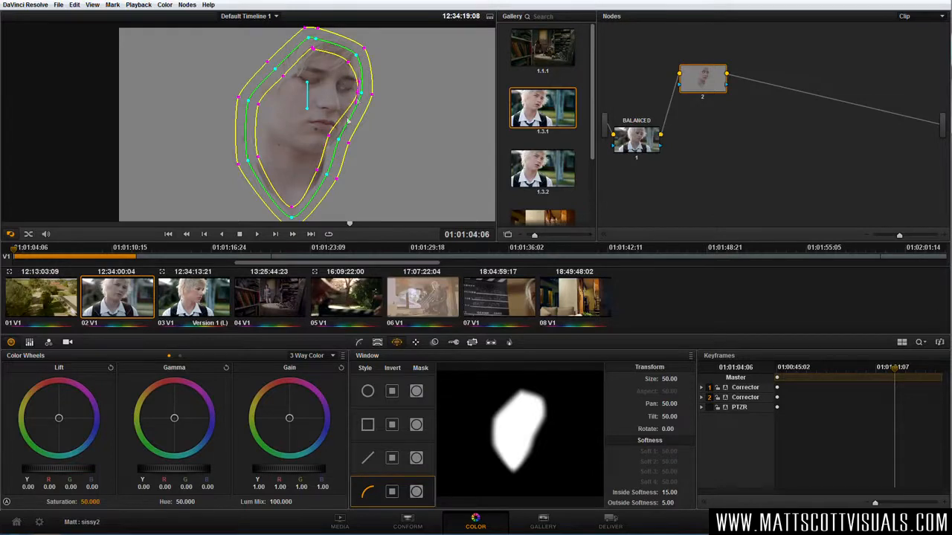
{"action": "left_click_drag", "start_coordinate": [329, 143], "coordinate": [339, 182]}
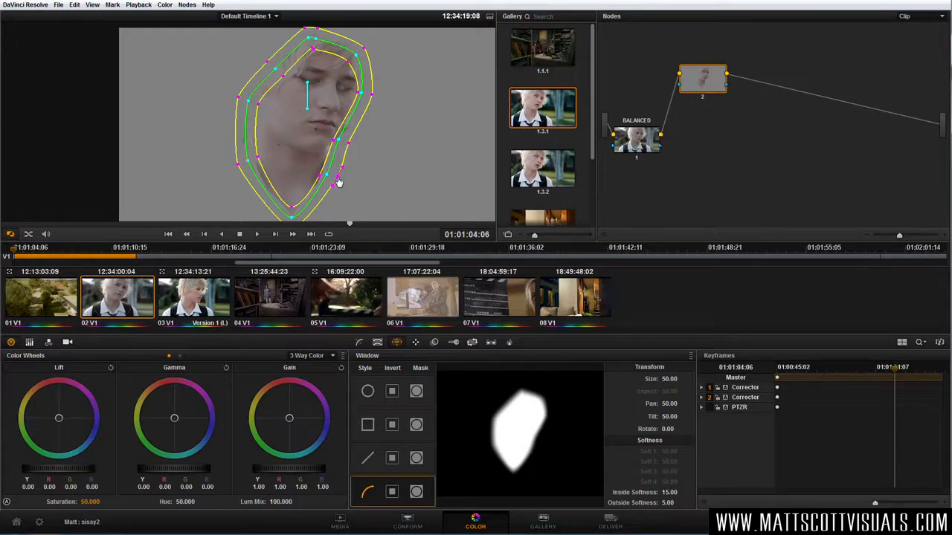
Step: Try stretching the curve window's outer softness far out beside the neck, and undo the stretch
{"action": "left_click_drag", "start_coordinate": [339, 183], "coordinate": [367, 197]}
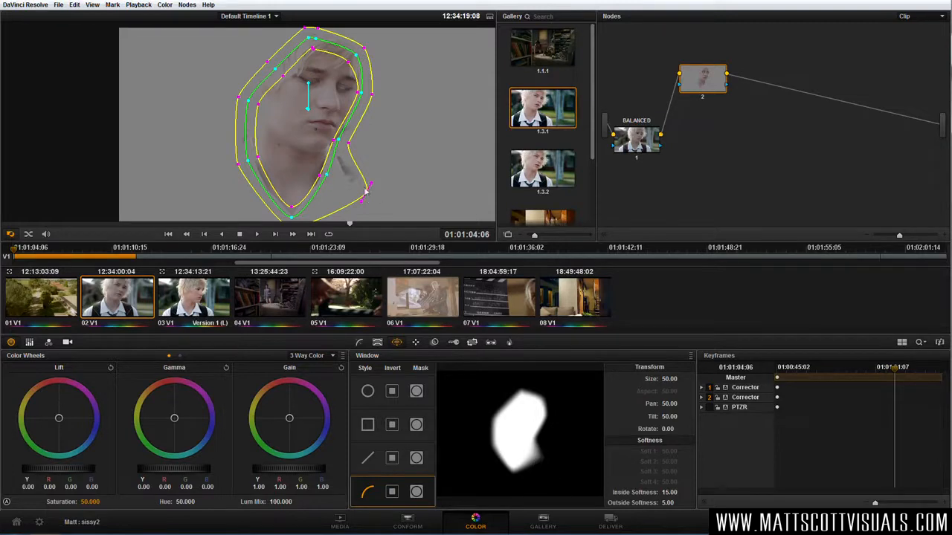
{"action": "left_click_drag", "start_coordinate": [368, 198], "coordinate": [396, 204]}
{"action": "key", "text": "ctrl+z"}
Step: Refine the curve window's outline and softness points to fit closely around the boy's jaw, forehead, hair and neck
{"action": "left_click_drag", "start_coordinate": [340, 187], "coordinate": [342, 149]}
{"action": "left_click_drag", "start_coordinate": [372, 92], "coordinate": [370, 99]}
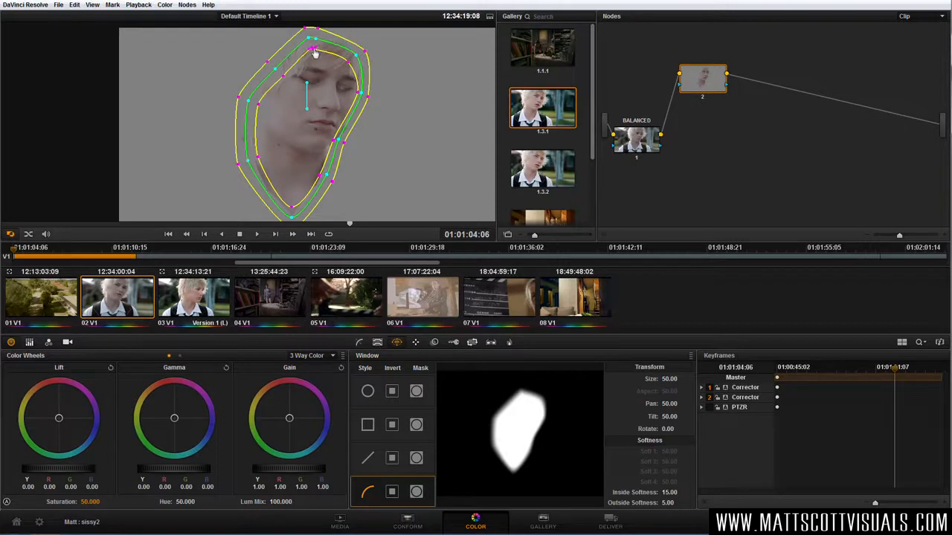
{"action": "left_click_drag", "start_coordinate": [317, 50], "coordinate": [318, 51]}
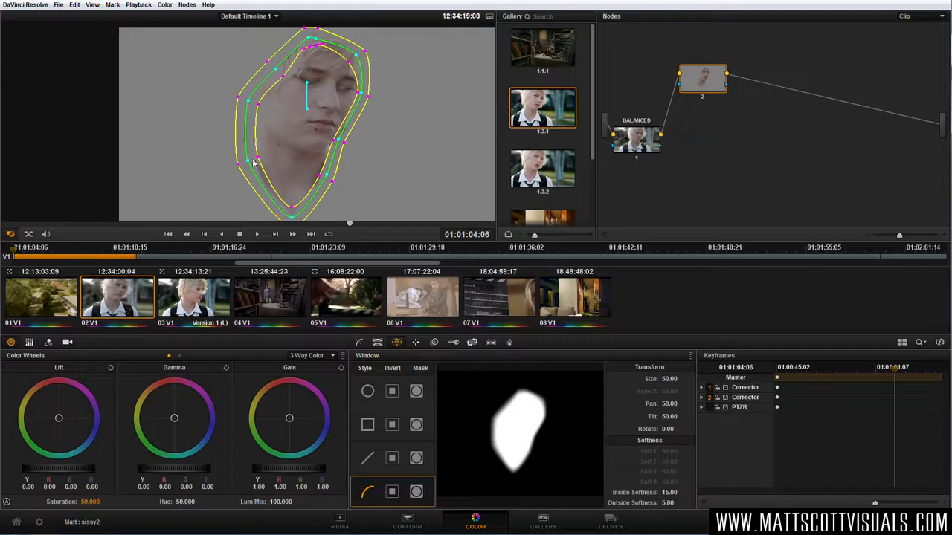
{"action": "mouse_move", "coordinate": [248, 162]}
{"action": "left_mouse_down"}
{"action": "mouse_move", "coordinate": [236, 168]}
{"action": "mouse_move", "coordinate": [246, 161]}
{"action": "left_mouse_up"}
{"action": "left_click_drag", "start_coordinate": [281, 74], "coordinate": [270, 66]}
{"action": "left_click_drag", "start_coordinate": [245, 160], "coordinate": [242, 167]}
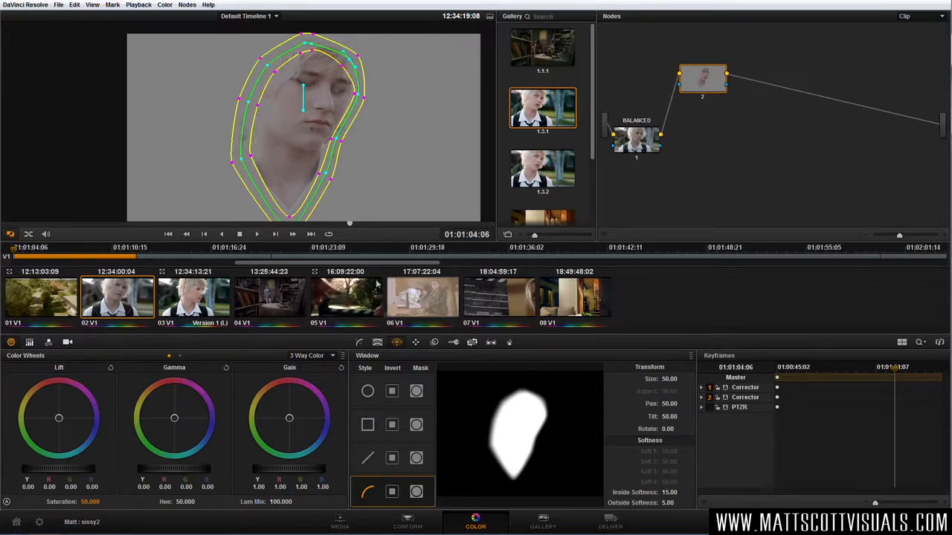
Step: Track the curve window forward through the clip using pan, tilt and rotate, with zoom excluded
{"action": "left_click", "coordinate": [416, 345]}
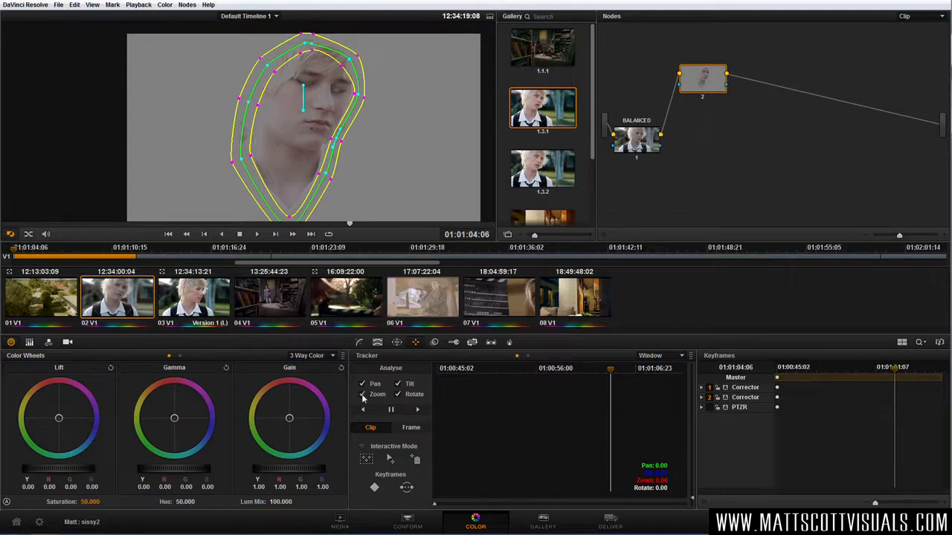
{"action": "left_click", "coordinate": [363, 394]}
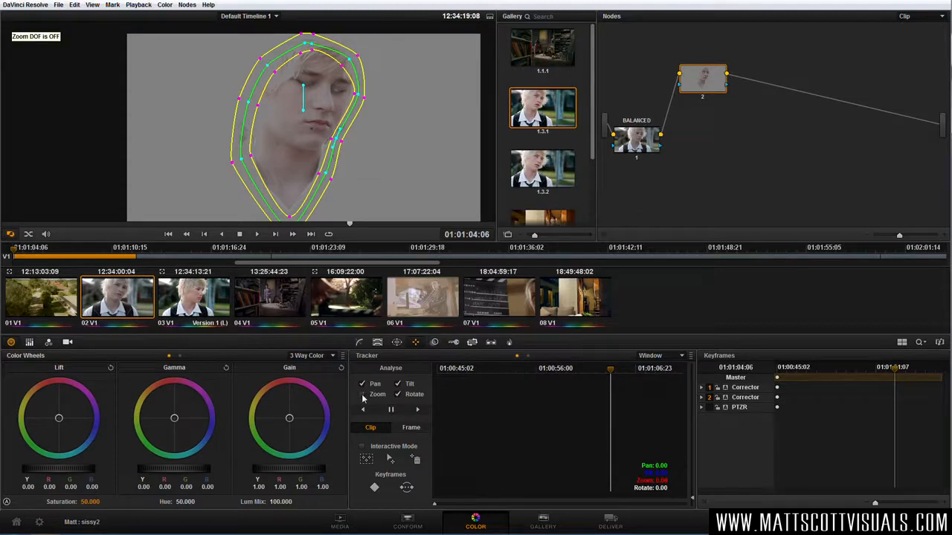
{"action": "left_click", "coordinate": [419, 409]}
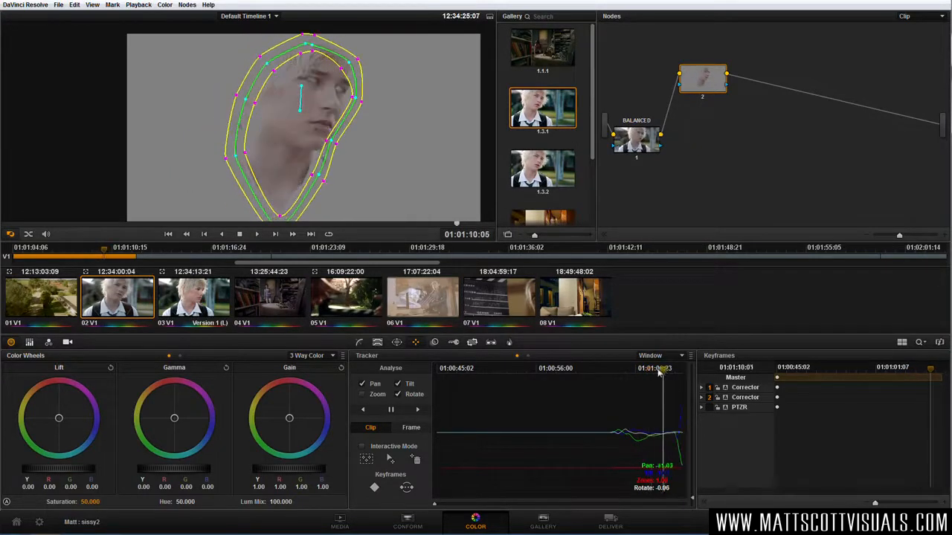
Step: Return to the frame at 01:01:04:06 where tracking began and track the window backward through the clip
{"action": "left_click_drag", "start_coordinate": [636, 374], "coordinate": [612, 375]}
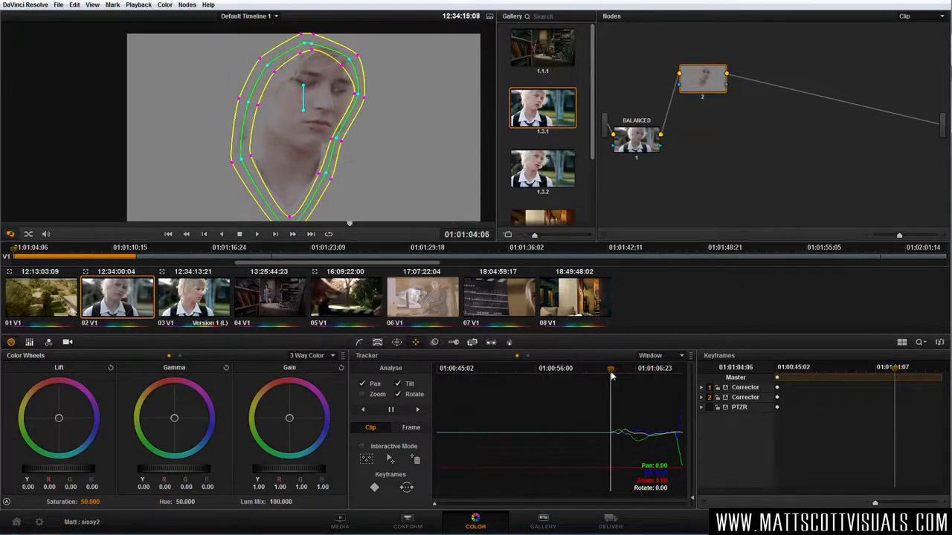
{"action": "left_click", "coordinate": [365, 410]}
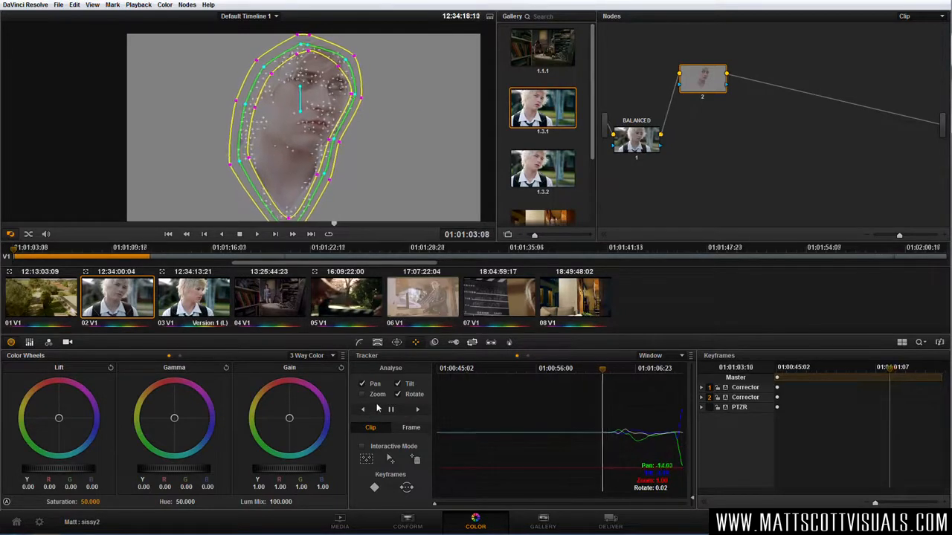
{"action": "left_click", "coordinate": [390, 410]}
Step: Scrub through the tracked section to check how the window follows the boy's face
{"action": "left_click_drag", "start_coordinate": [552, 368], "coordinate": [621, 379]}
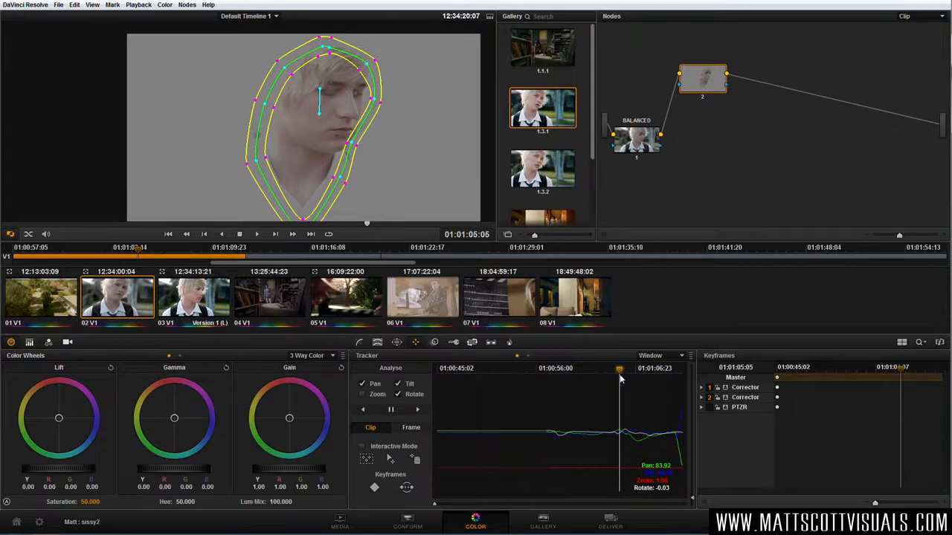
{"action": "left_click_drag", "start_coordinate": [621, 380], "coordinate": [613, 380]}
{"action": "left_click_drag", "start_coordinate": [707, 84], "coordinate": [705, 89]}
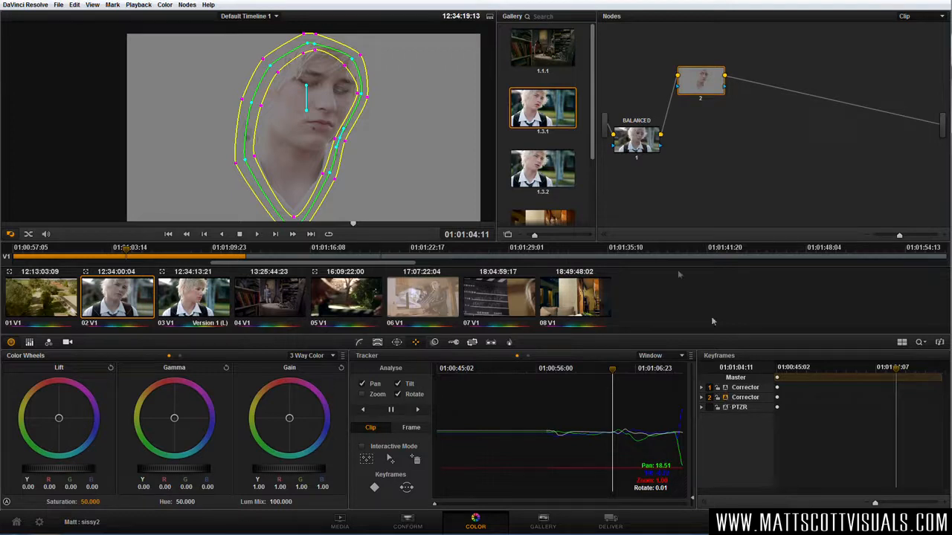
Step: Adjust the window's jaw edge at 01:01:04:11 and enlarge the keyframe timeline around that frame
{"action": "left_click_drag", "start_coordinate": [340, 143], "coordinate": [341, 143]}
{"action": "left_click", "coordinate": [704, 504]}
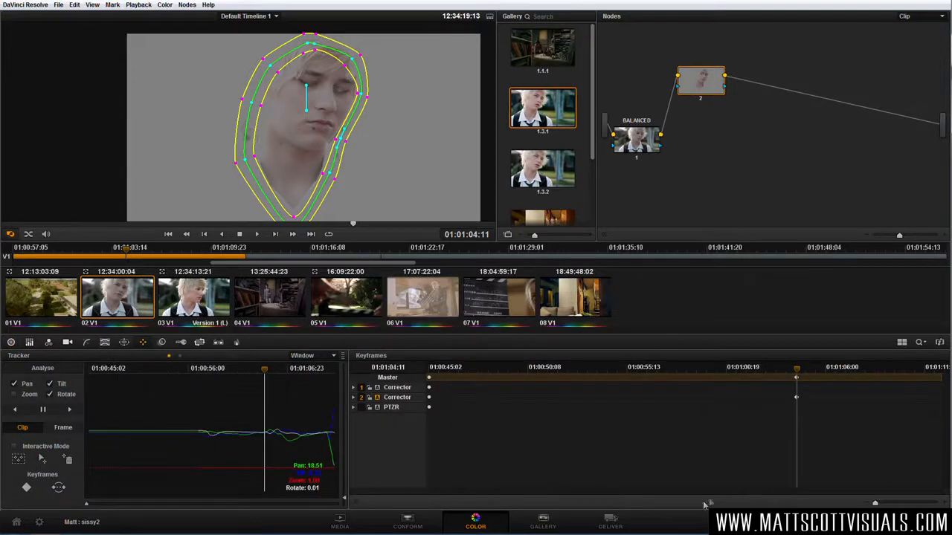
{"action": "left_click_drag", "start_coordinate": [874, 503], "coordinate": [876, 504]}
{"action": "left_click_drag", "start_coordinate": [805, 496], "coordinate": [885, 492]}
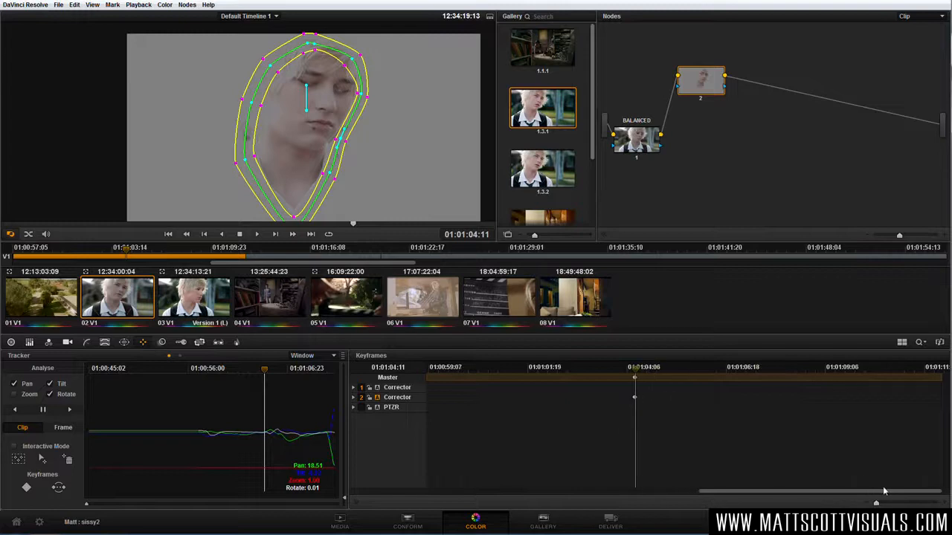
Step: Reshape the window at 01:01:05:04 around the boy's jaw, forehead and the back of his head
{"action": "left_click_drag", "start_coordinate": [639, 374], "coordinate": [665, 376]}
{"action": "mouse_move", "coordinate": [354, 145]}
{"action": "left_mouse_down"}
{"action": "mouse_move", "coordinate": [363, 152]}
{"action": "mouse_move", "coordinate": [359, 144]}
{"action": "left_mouse_up"}
{"action": "left_click_drag", "start_coordinate": [375, 101], "coordinate": [373, 72]}
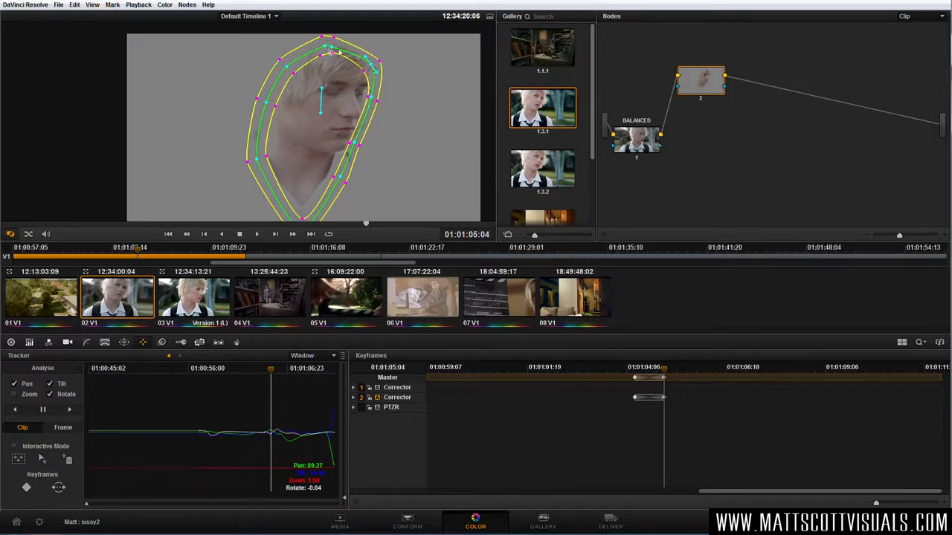
{"action": "left_click_drag", "start_coordinate": [258, 162], "coordinate": [257, 157]}
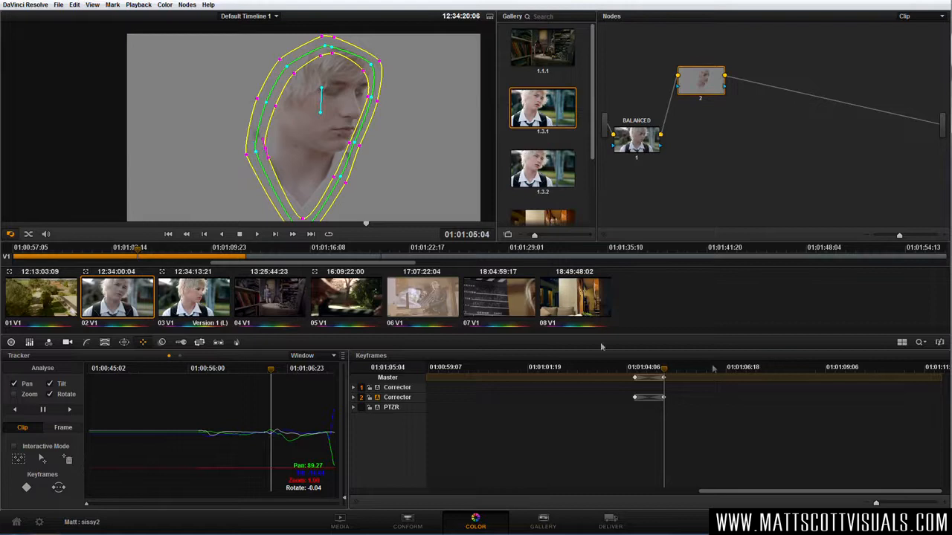
Step: Correct the window's jaw and forehead points at the in-between frame 01:01:04:21
{"action": "mouse_move", "coordinate": [668, 378]}
{"action": "left_mouse_down"}
{"action": "mouse_move", "coordinate": [638, 374]}
{"action": "mouse_move", "coordinate": [651, 374]}
{"action": "left_mouse_up"}
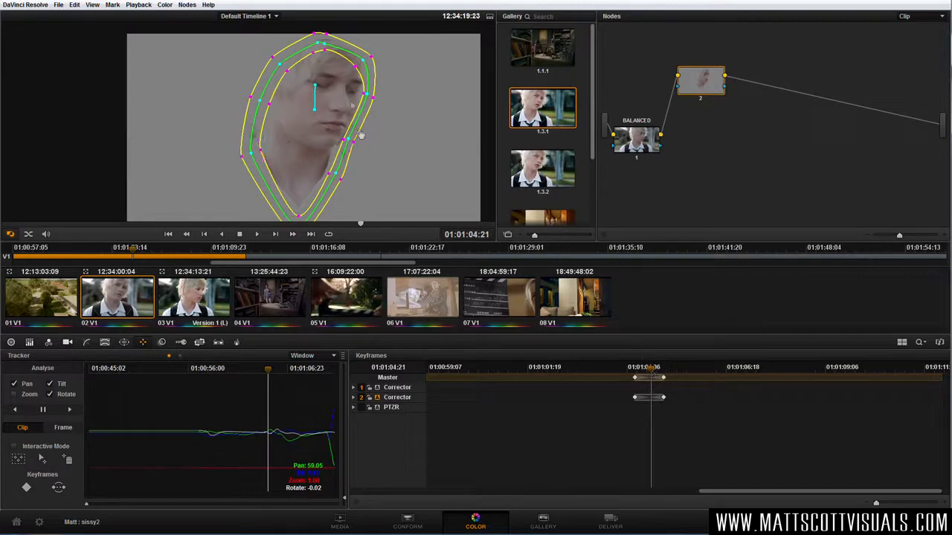
{"action": "left_click_drag", "start_coordinate": [348, 139], "coordinate": [352, 139]}
{"action": "left_click_drag", "start_coordinate": [370, 101], "coordinate": [373, 95]}
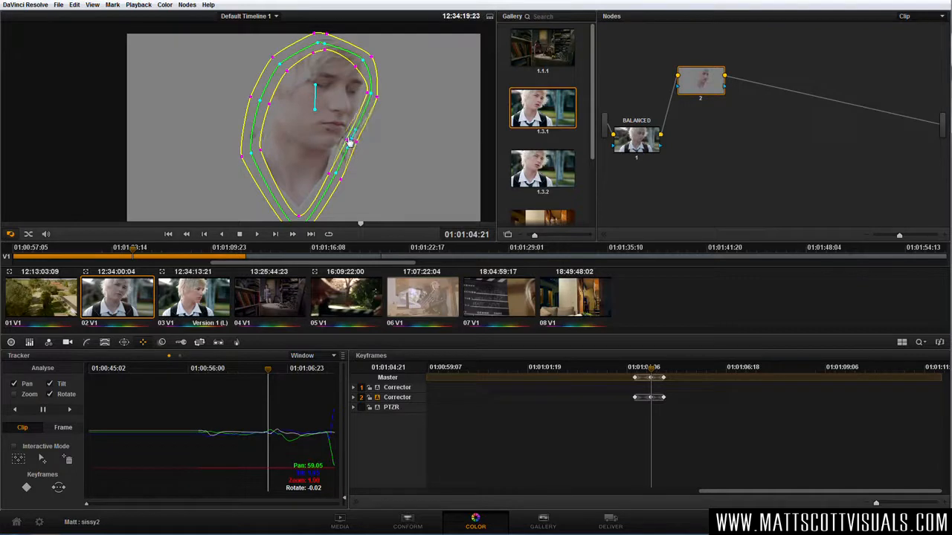
Step: Reshape the window at 01:01:05:23 by moving its forehead, jaw, neck and hair points outward to cover the face
{"action": "left_click_drag", "start_coordinate": [655, 369], "coordinate": [693, 374]}
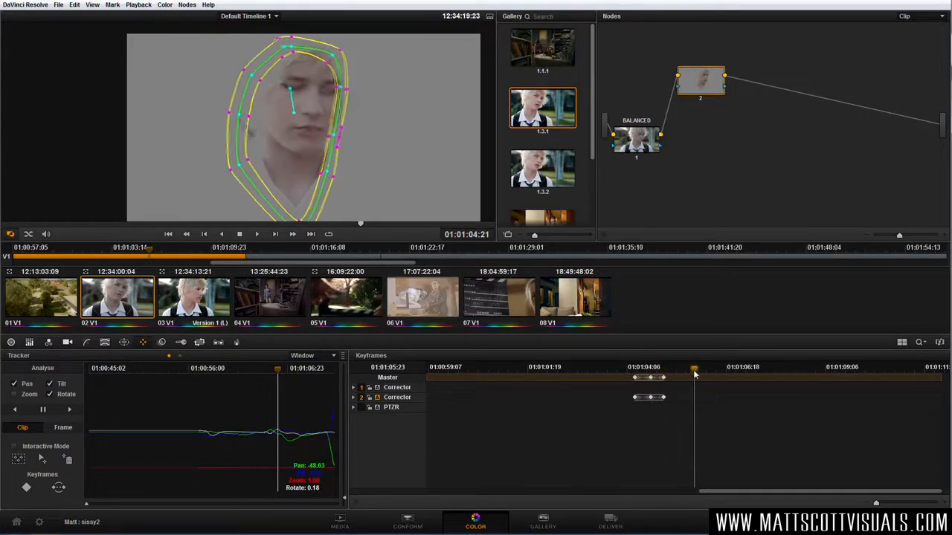
{"action": "left_click_drag", "start_coordinate": [337, 85], "coordinate": [351, 87]}
{"action": "left_click_drag", "start_coordinate": [331, 136], "coordinate": [338, 133]}
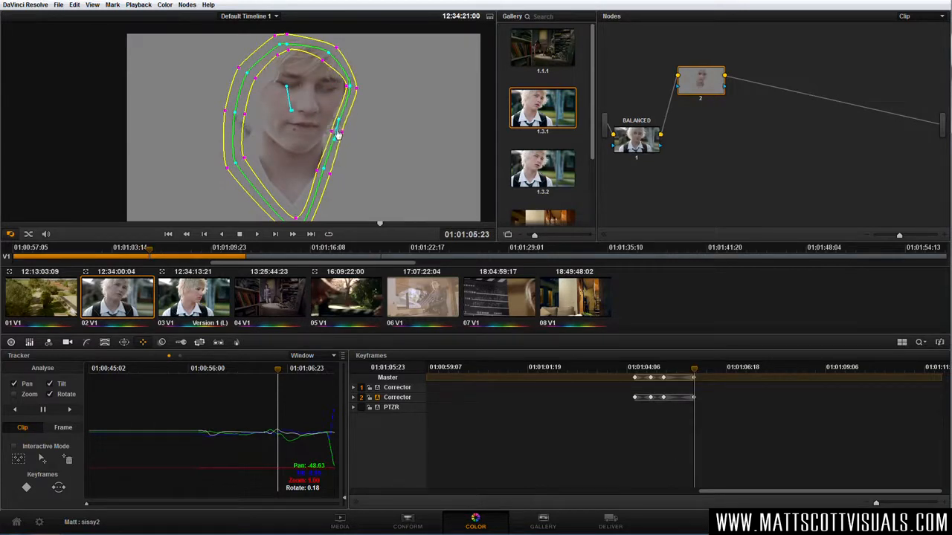
{"action": "left_click_drag", "start_coordinate": [324, 171], "coordinate": [329, 168]}
{"action": "left_click_drag", "start_coordinate": [329, 54], "coordinate": [337, 52]}
{"action": "left_click_drag", "start_coordinate": [357, 87], "coordinate": [350, 94]}
{"action": "left_click_drag", "start_coordinate": [704, 370], "coordinate": [685, 370]}
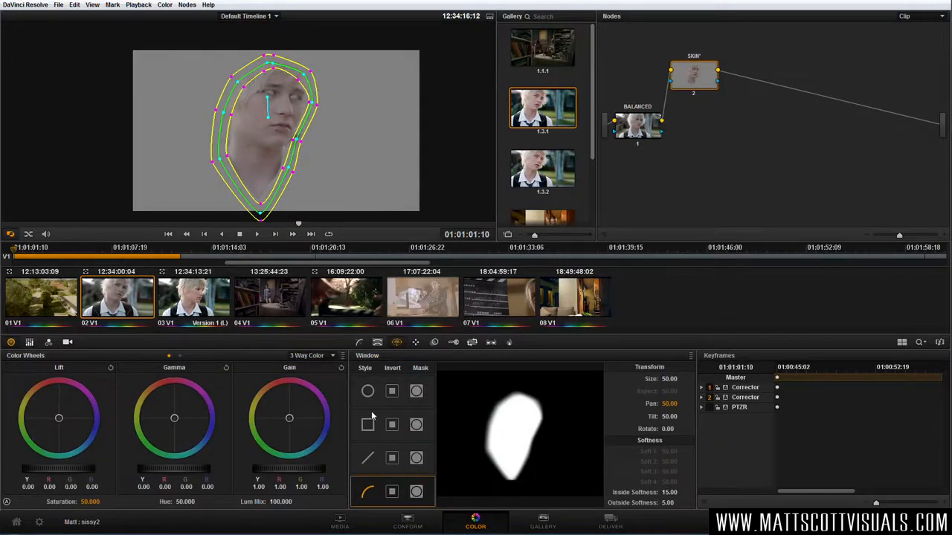
Step: Try tinting the skin node's gamma toward magenta-blue and then toward green, with the window outline hidden
{"action": "left_click", "coordinate": [302, 138]}
{"action": "left_click_drag", "start_coordinate": [700, 78], "coordinate": [705, 85]}
{"action": "left_click_drag", "start_coordinate": [171, 415], "coordinate": [239, 407]}
{"action": "left_click", "coordinate": [360, 343]}
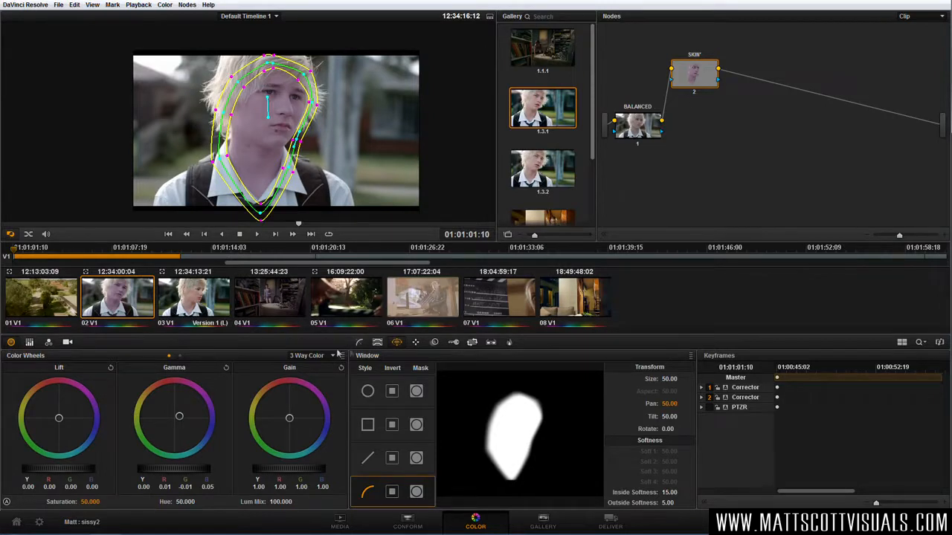
{"action": "left_click", "coordinate": [11, 235]}
{"action": "left_click", "coordinate": [21, 248]}
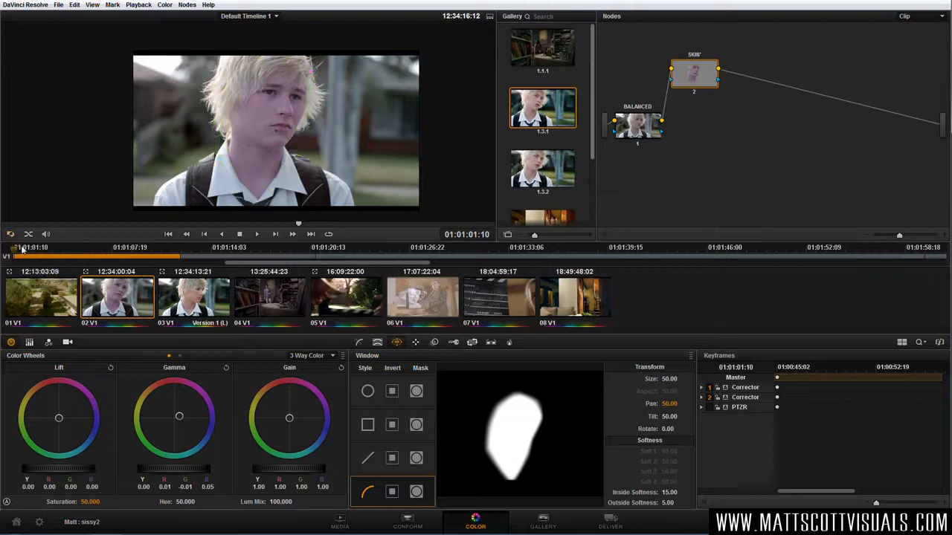
{"action": "left_click_drag", "start_coordinate": [179, 416], "coordinate": [104, 469]}
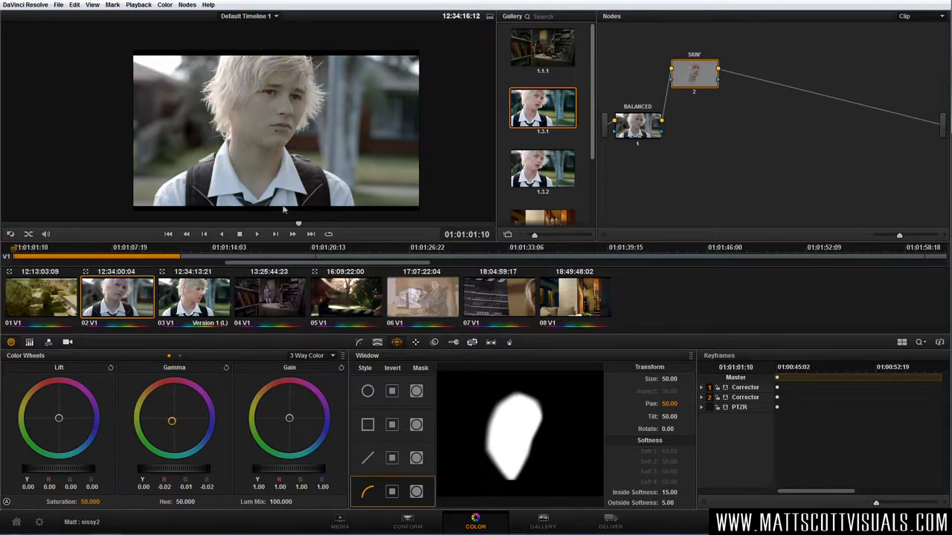
Step: Move to frame 01:01:01:18 and review the skin node's qualifier and curve window
{"action": "mouse_move", "coordinate": [311, 226]}
{"action": "left_mouse_down"}
{"action": "mouse_move", "coordinate": [381, 228]}
{"action": "mouse_move", "coordinate": [304, 224]}
{"action": "left_mouse_up"}
{"action": "mouse_move", "coordinate": [702, 87]}
{"action": "left_mouse_down"}
{"action": "mouse_move", "coordinate": [701, 96]}
{"action": "mouse_move", "coordinate": [687, 84]}
{"action": "left_mouse_up"}
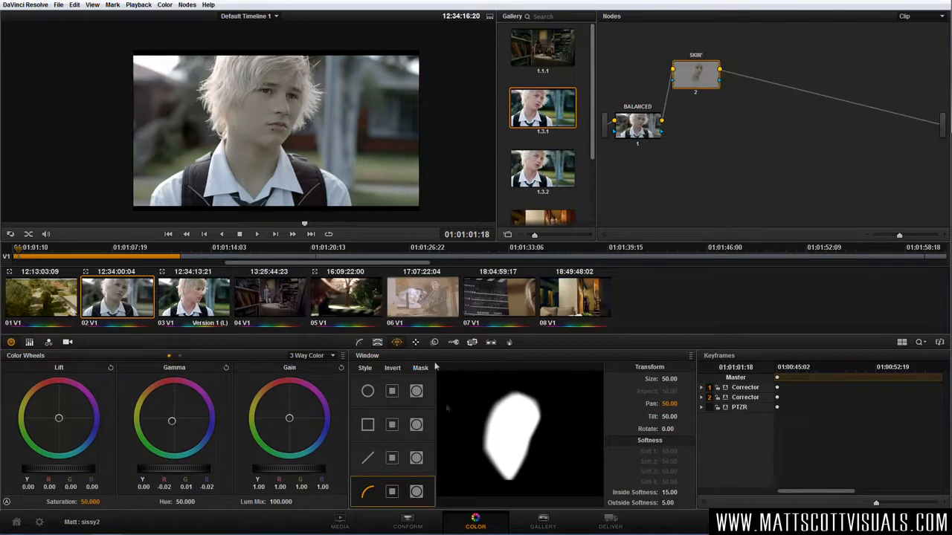
{"action": "left_click", "coordinate": [378, 343]}
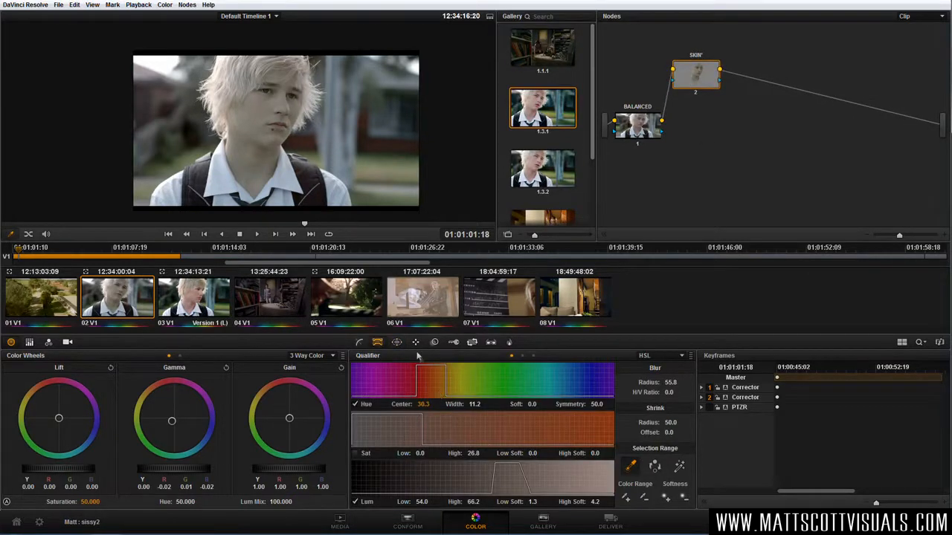
{"action": "left_click", "coordinate": [397, 345]}
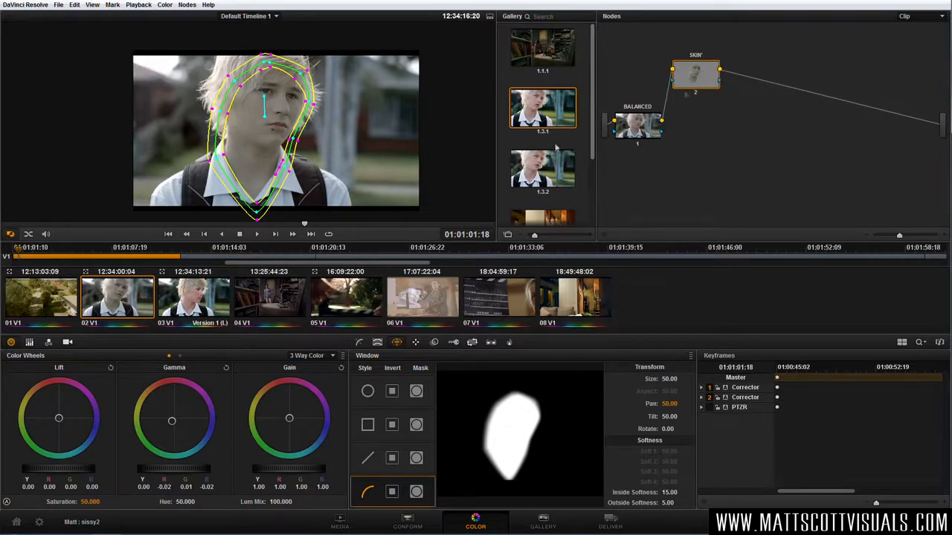
Step: Reset the skin node's gamma wheel and add a serial node after the skin node
{"action": "left_click", "coordinate": [360, 343]}
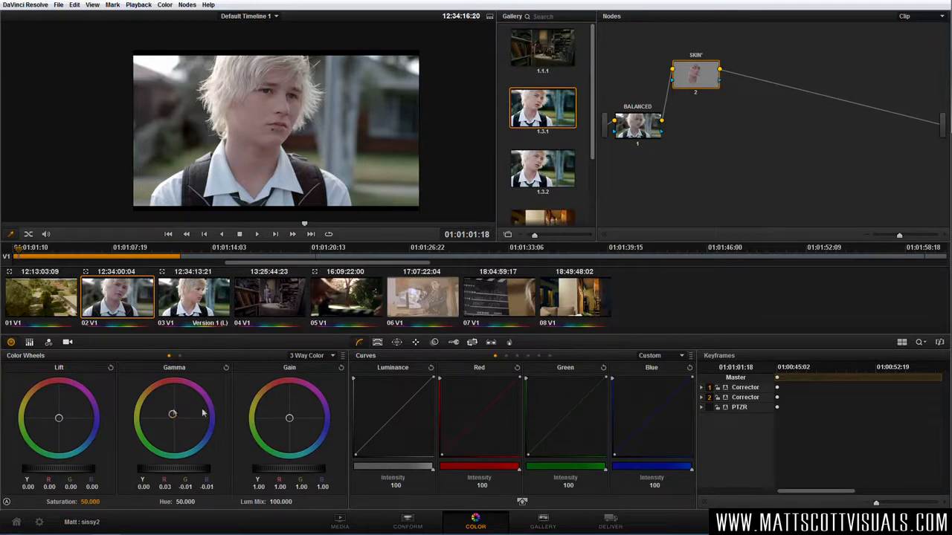
{"action": "left_click", "coordinate": [226, 367]}
{"action": "left_click_drag", "start_coordinate": [711, 81], "coordinate": [701, 127]}
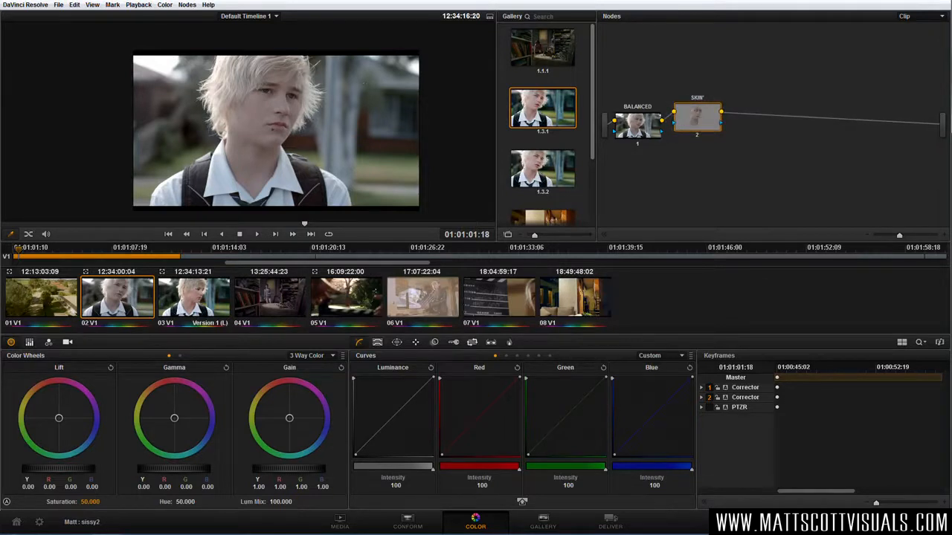
{"action": "key", "text": "alt+s"}
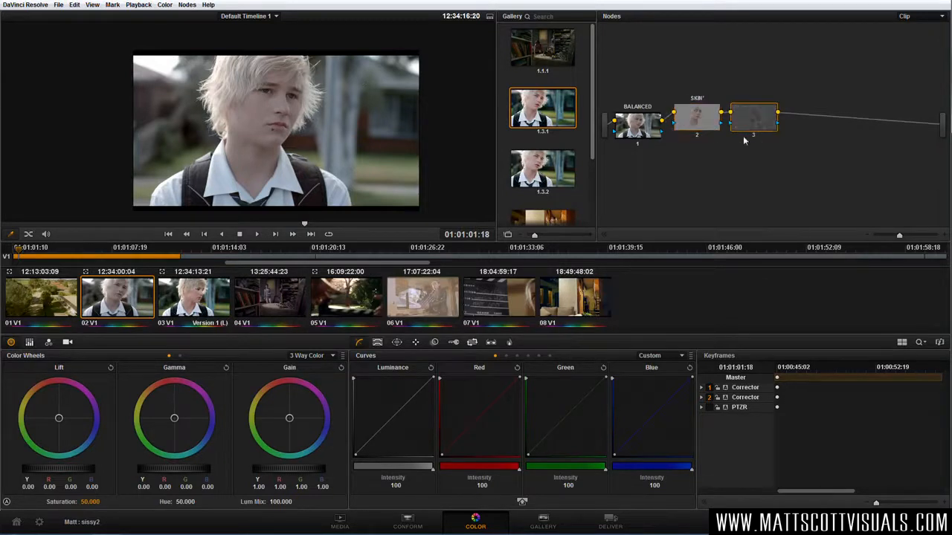
{"action": "left_click_drag", "start_coordinate": [759, 133], "coordinate": [770, 134]}
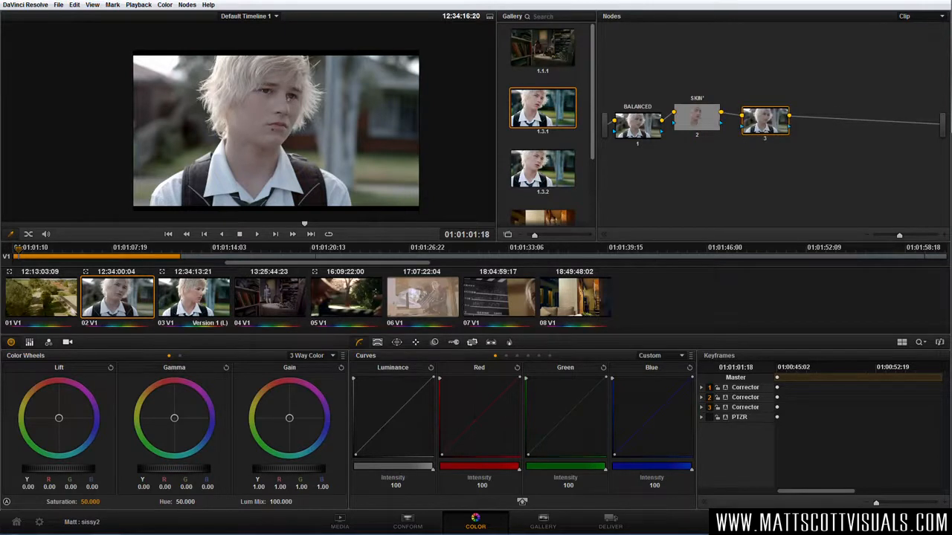
Step: Add a circular window to node 3 and flatten it over both eyes, at size about 11.6 and rotation about 10.35
{"action": "scroll", "coordinate": [288, 102], "scroll_direction": "up", "scroll_amount": 2}
{"action": "left_click", "coordinate": [396, 342]}
{"action": "left_click", "coordinate": [368, 391]}
{"action": "left_click_drag", "start_coordinate": [323, 112], "coordinate": [276, 132]}
{"action": "left_click_drag", "start_coordinate": [276, 95], "coordinate": [223, 88]}
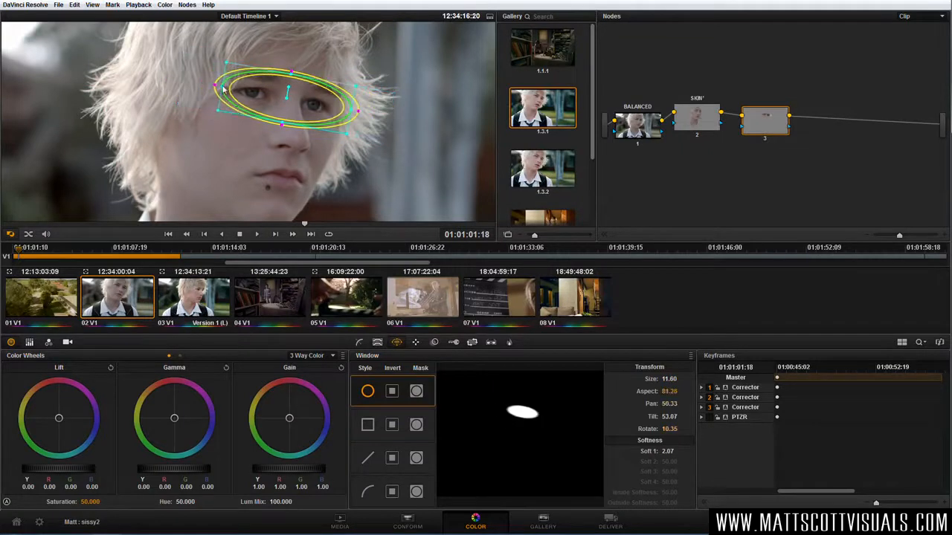
Step: Key the irises with the HSL qualifier, using hue width 98.5, saturation high 0.9 and blur radius 56.3
{"action": "left_click", "coordinate": [377, 342]}
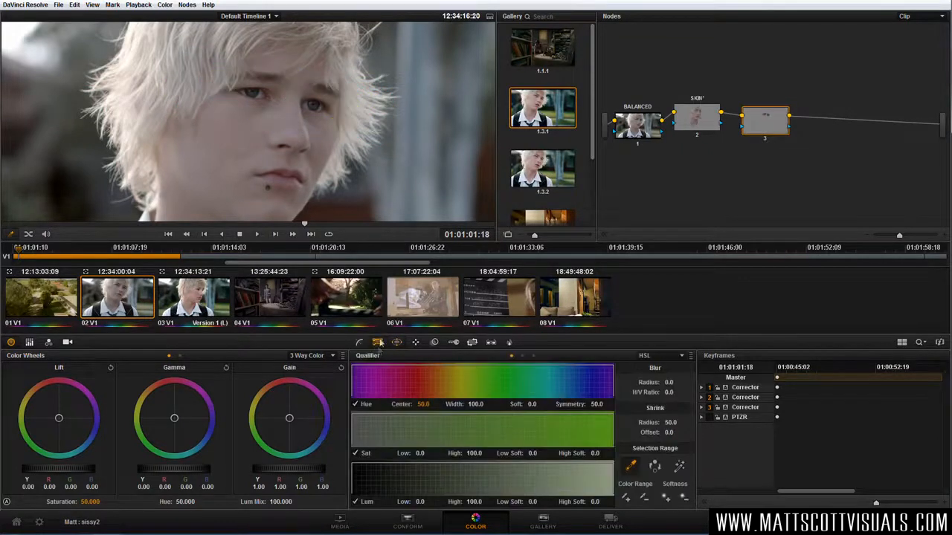
{"action": "left_click", "coordinate": [679, 466]}
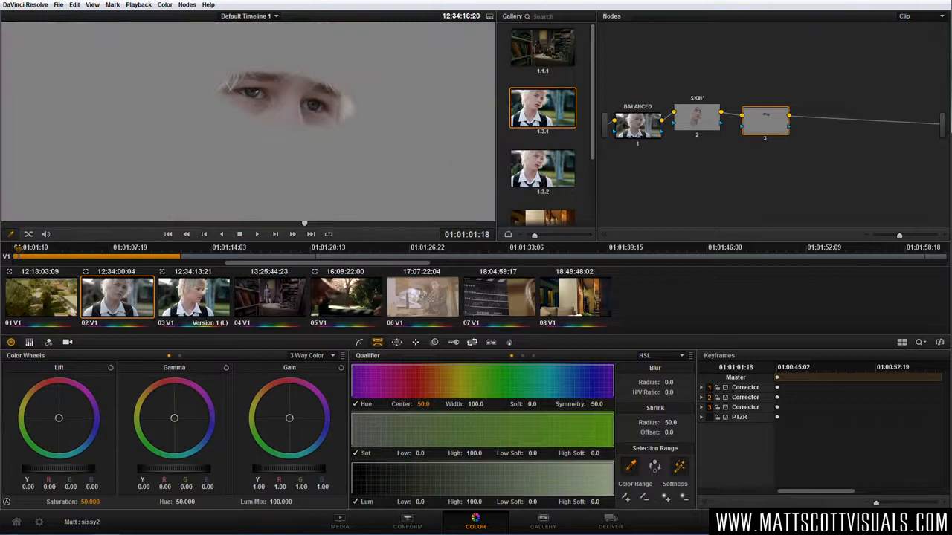
{"action": "left_click", "coordinate": [259, 94]}
{"action": "left_click_drag", "start_coordinate": [447, 404], "coordinate": [486, 404]}
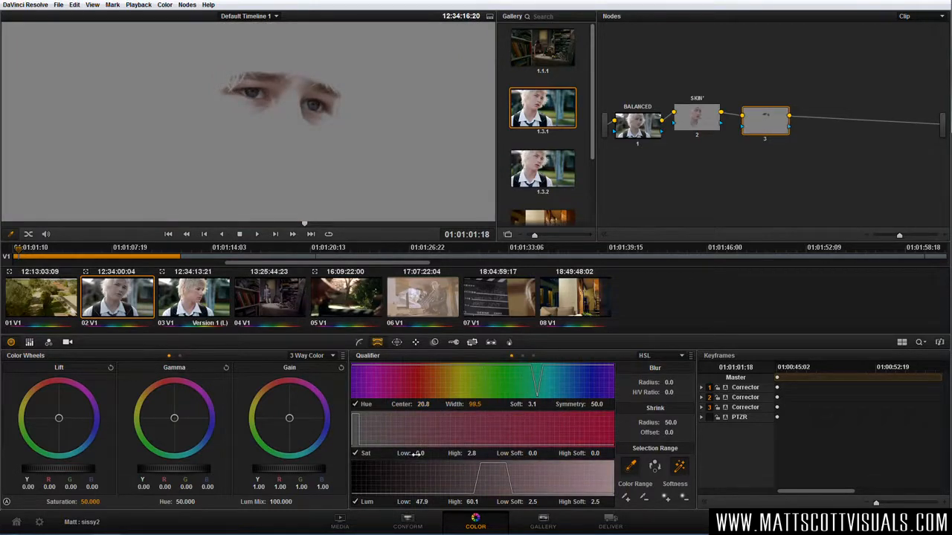
{"action": "left_click_drag", "start_coordinate": [474, 454], "coordinate": [513, 453]}
{"action": "left_click_drag", "start_coordinate": [668, 383], "coordinate": [678, 381]}
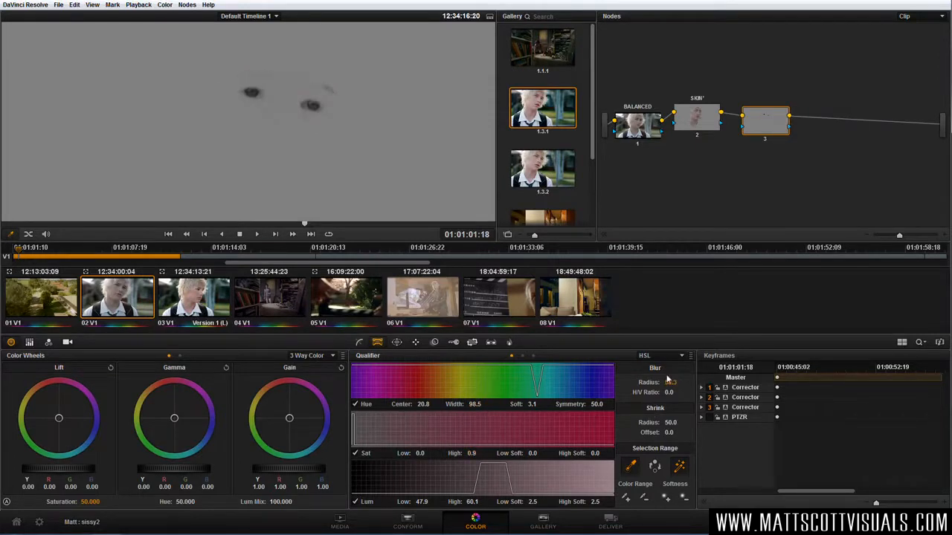
{"action": "left_click", "coordinate": [679, 465]}
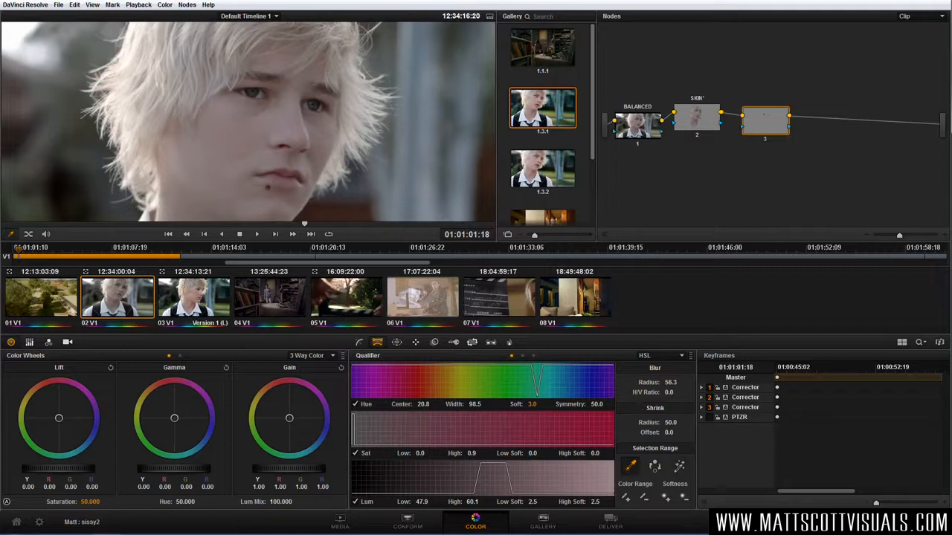
Step: Push the eyes' gamma and gain toward blue and brighten the gain to about Y 1.59, B 1.84
{"action": "left_click_drag", "start_coordinate": [173, 422], "coordinate": [205, 448]}
{"action": "left_click_drag", "start_coordinate": [293, 419], "coordinate": [331, 446]}
{"action": "left_click_drag", "start_coordinate": [294, 471], "coordinate": [507, 466]}
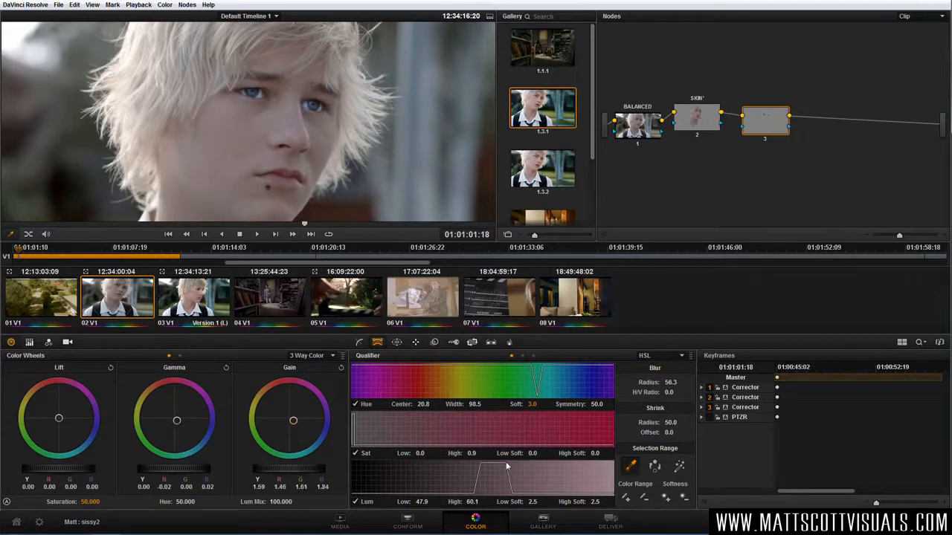
{"action": "scroll", "coordinate": [248, 122], "scroll_direction": "down", "scroll_amount": 4}
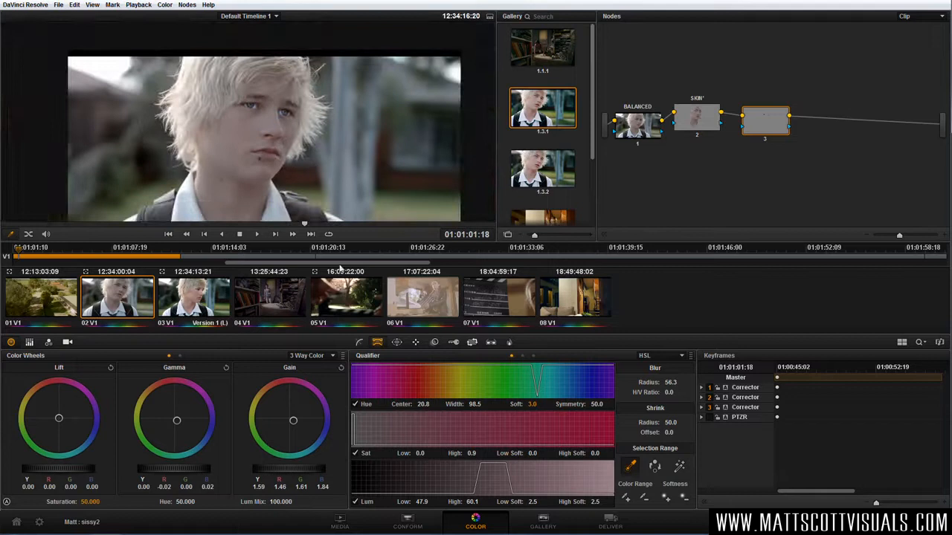
Step: Rearrange the balance, skin and eye nodes into a tidy chain in the node graph
{"action": "mouse_move", "coordinate": [769, 132]}
{"action": "left_mouse_down"}
{"action": "mouse_move", "coordinate": [704, 124]}
{"action": "mouse_move", "coordinate": [759, 123]}
{"action": "left_mouse_up"}
{"action": "left_click", "coordinate": [710, 124]}
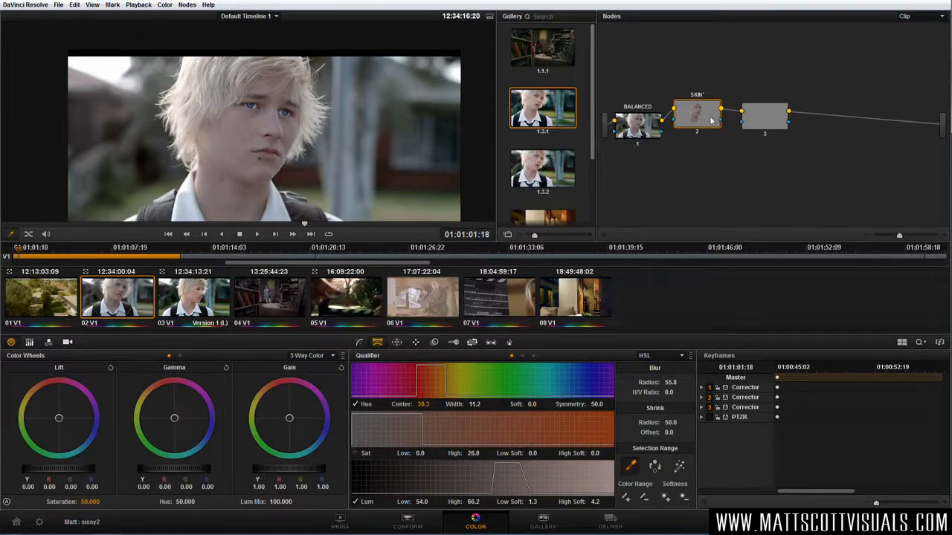
{"action": "left_click_drag", "start_coordinate": [764, 124], "coordinate": [768, 123]}
{"action": "left_click_drag", "start_coordinate": [710, 119], "coordinate": [721, 108]}
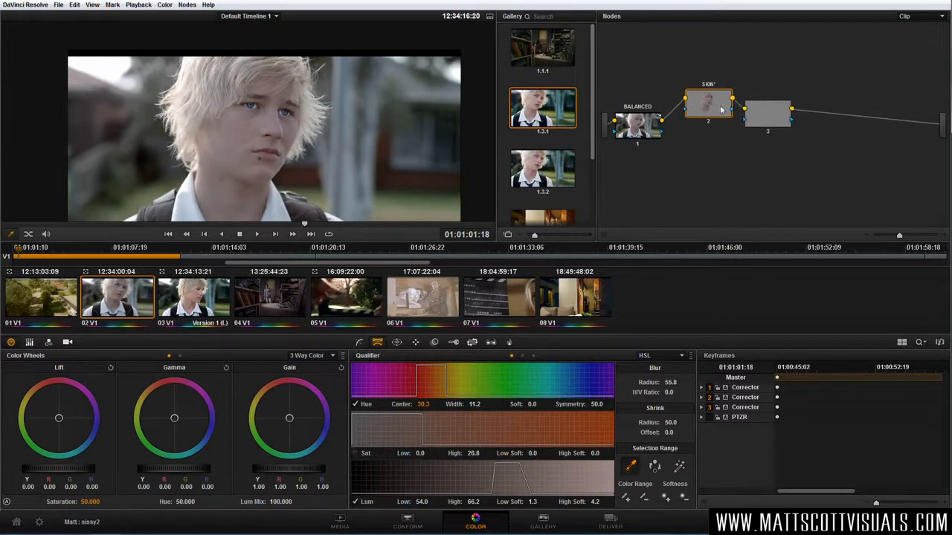
{"action": "left_click_drag", "start_coordinate": [781, 124], "coordinate": [792, 114]}
{"action": "left_click_drag", "start_coordinate": [657, 135], "coordinate": [661, 128]}
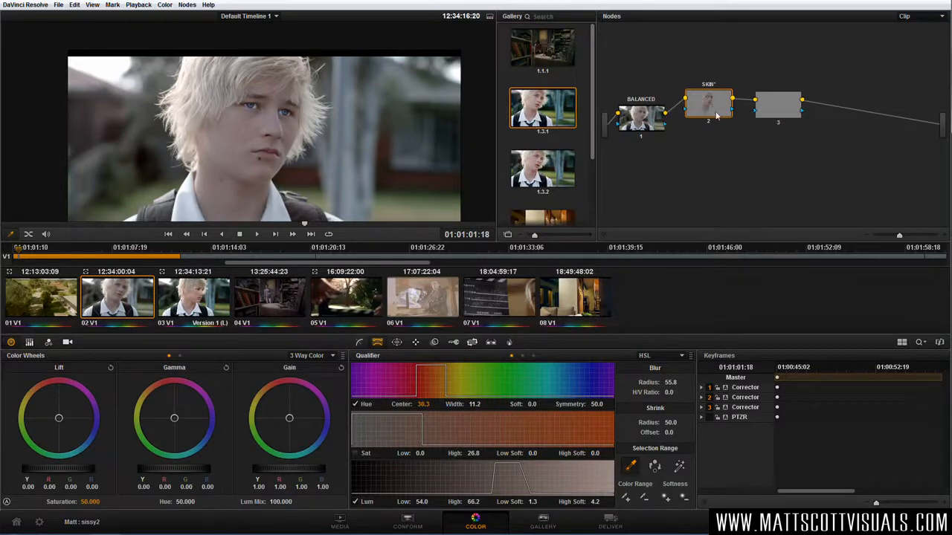
Step: Review the eye node's settings, return to the skin node and inspect the boy's eyes and skin up close
{"action": "left_click", "coordinate": [766, 111]}
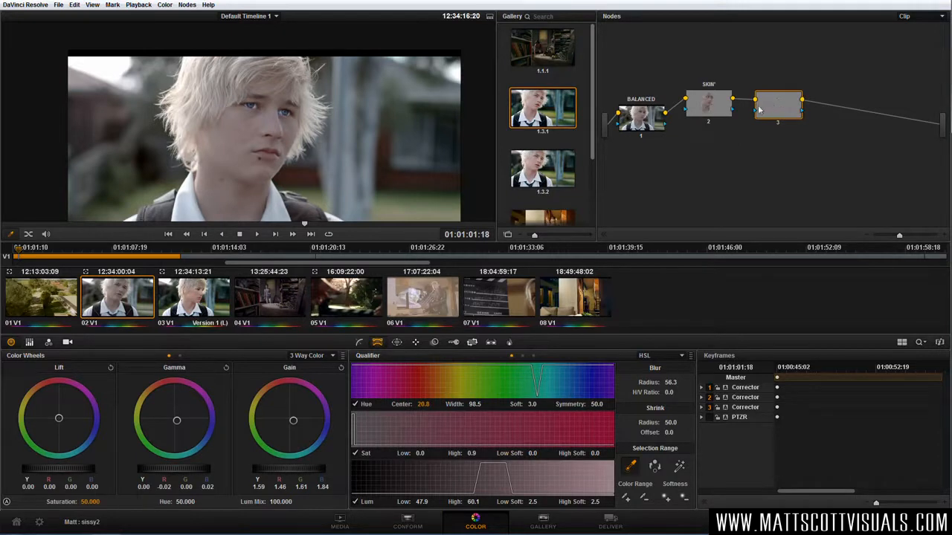
{"action": "left_click", "coordinate": [719, 109]}
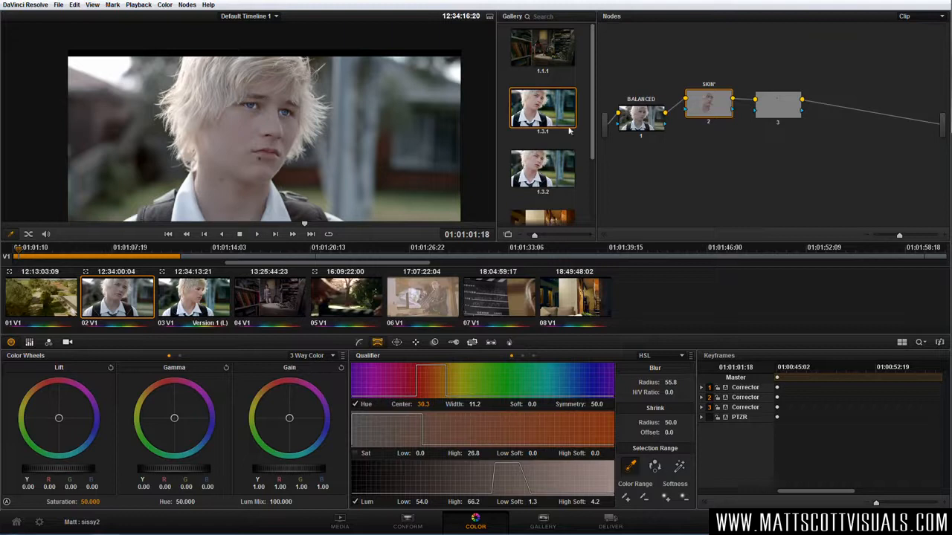
{"action": "scroll", "coordinate": [249, 122], "scroll_direction": "up", "scroll_amount": 3}
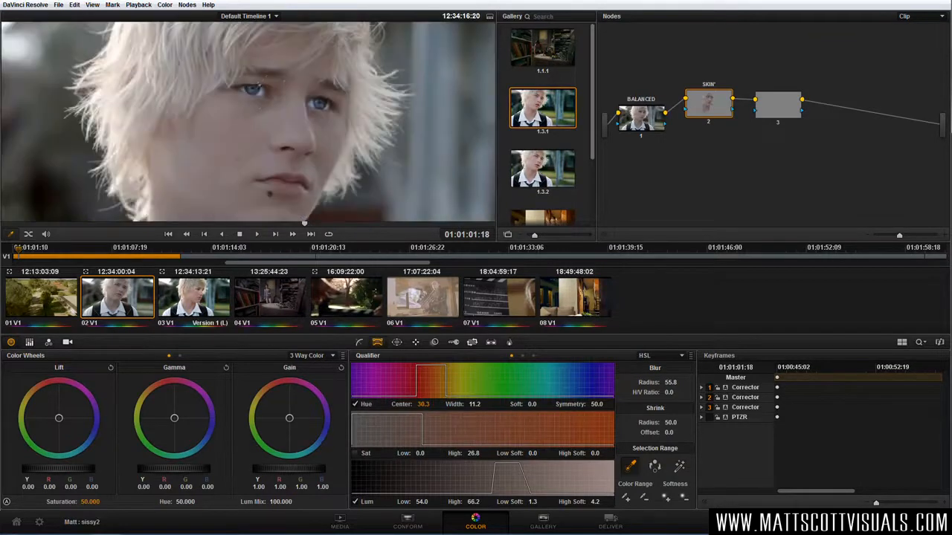
{"action": "scroll", "coordinate": [272, 98], "scroll_direction": "down", "scroll_amount": 3}
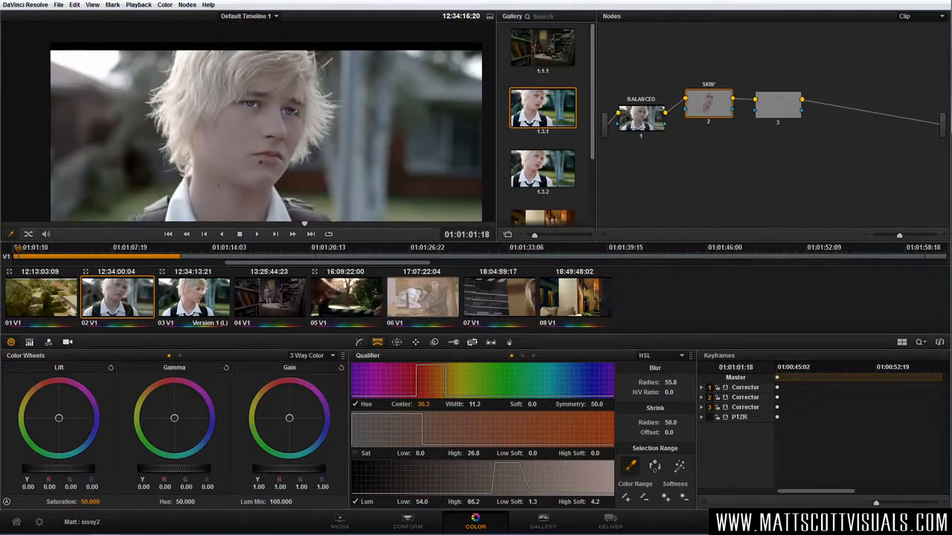
{"action": "left_click_drag", "start_coordinate": [712, 110], "coordinate": [711, 96]}
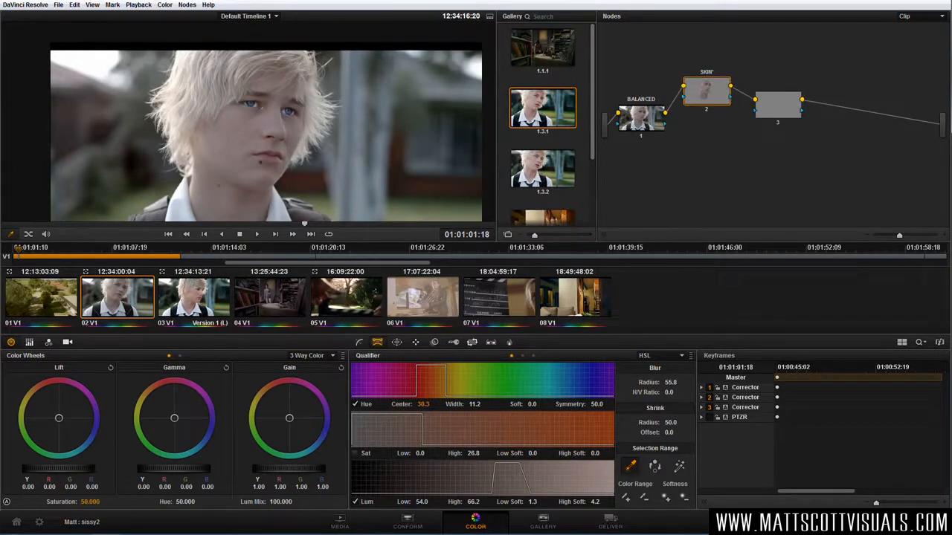
Step: Delete the eye correction node 3 from the chain and reposition the skin node in the node graph
{"action": "left_click_drag", "start_coordinate": [777, 103], "coordinate": [790, 101]}
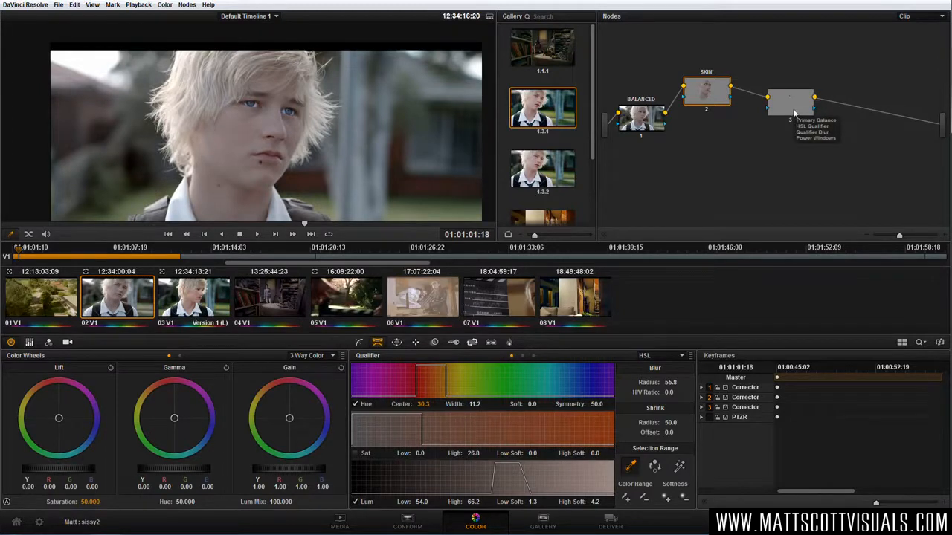
{"action": "left_click", "coordinate": [793, 113]}
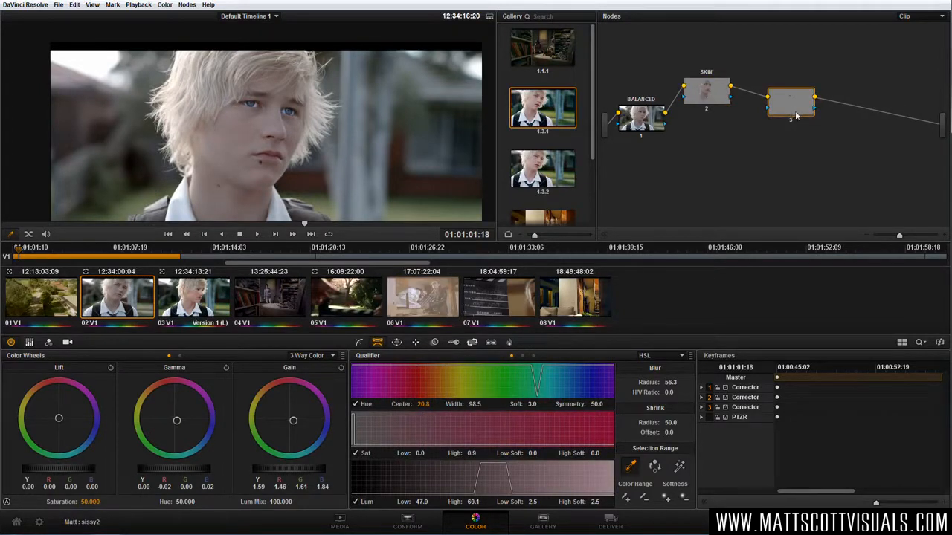
{"action": "key", "text": "Delete"}
{"action": "left_click_drag", "start_coordinate": [717, 102], "coordinate": [715, 93]}
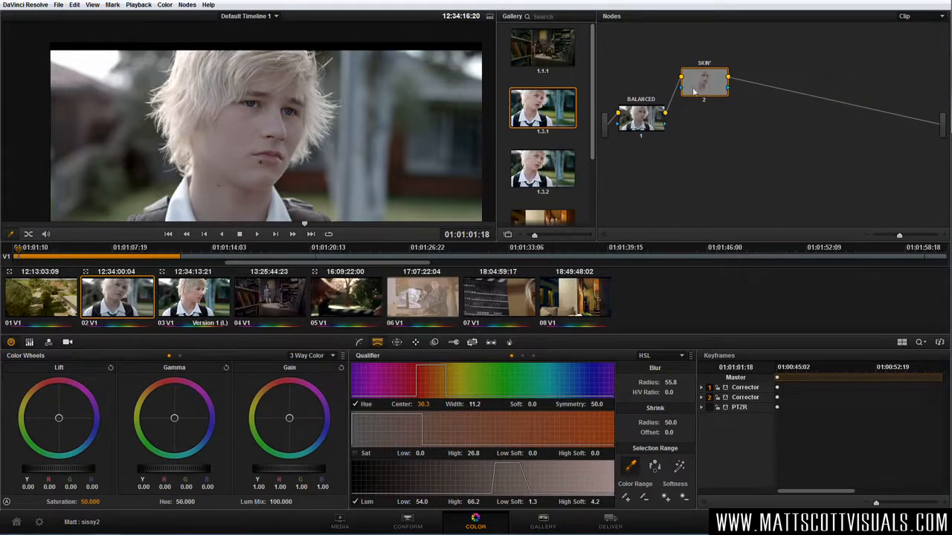
{"action": "left_click_drag", "start_coordinate": [774, 108], "coordinate": [773, 107]}
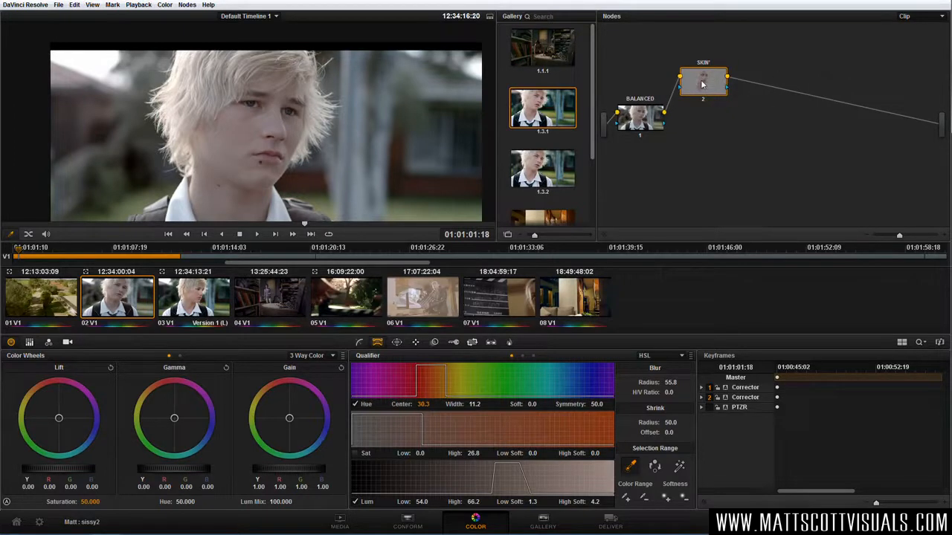
Step: Add a parallel node to the skin node, placing the new node below it and the balance node before both
{"action": "left_click", "coordinate": [186, 5]}
{"action": "left_click", "coordinate": [187, 4]}
{"action": "left_click", "coordinate": [186, 5]}
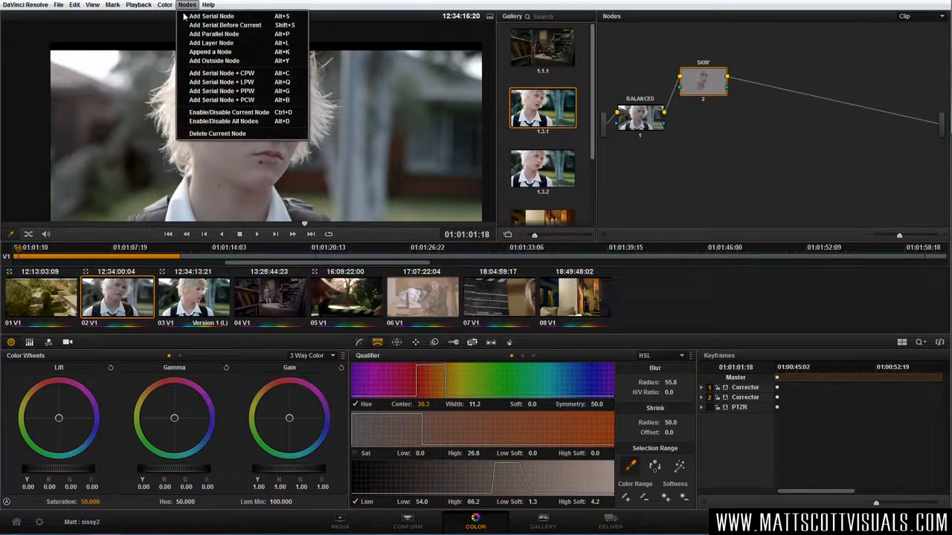
{"action": "left_click", "coordinate": [237, 34]}
{"action": "left_click_drag", "start_coordinate": [748, 88], "coordinate": [756, 114]}
{"action": "left_click_drag", "start_coordinate": [700, 134], "coordinate": [642, 129]}
{"action": "left_click_drag", "start_coordinate": [704, 140], "coordinate": [692, 163]}
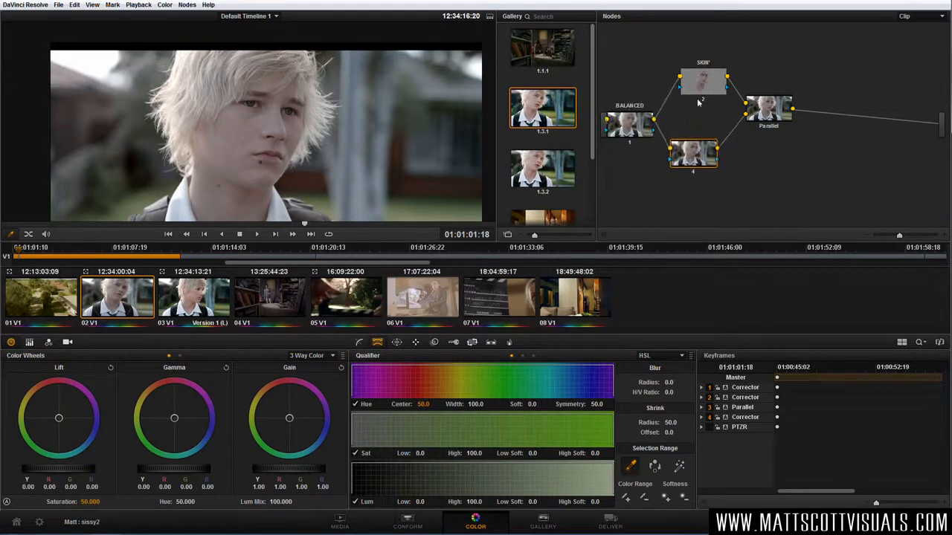
Step: Align the skin node and node 4 one above the other and center the Parallel mixer behind them
{"action": "left_click_drag", "start_coordinate": [698, 86], "coordinate": [677, 89]}
{"action": "left_click_drag", "start_coordinate": [689, 147], "coordinate": [683, 133]}
{"action": "left_click_drag", "start_coordinate": [684, 84], "coordinate": [691, 86]}
{"action": "left_click_drag", "start_coordinate": [695, 143], "coordinate": [702, 149]}
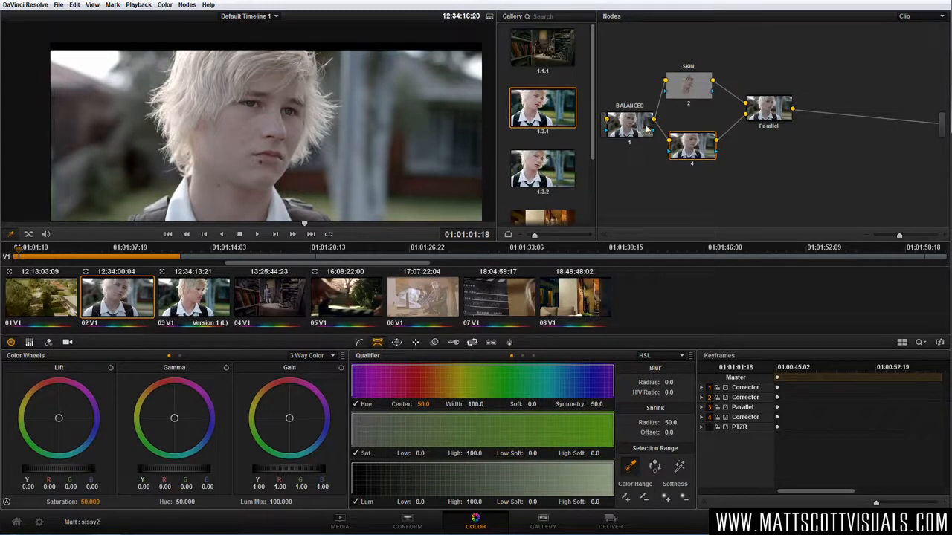
{"action": "left_click_drag", "start_coordinate": [702, 92], "coordinate": [706, 100]}
{"action": "left_click", "coordinate": [694, 96]}
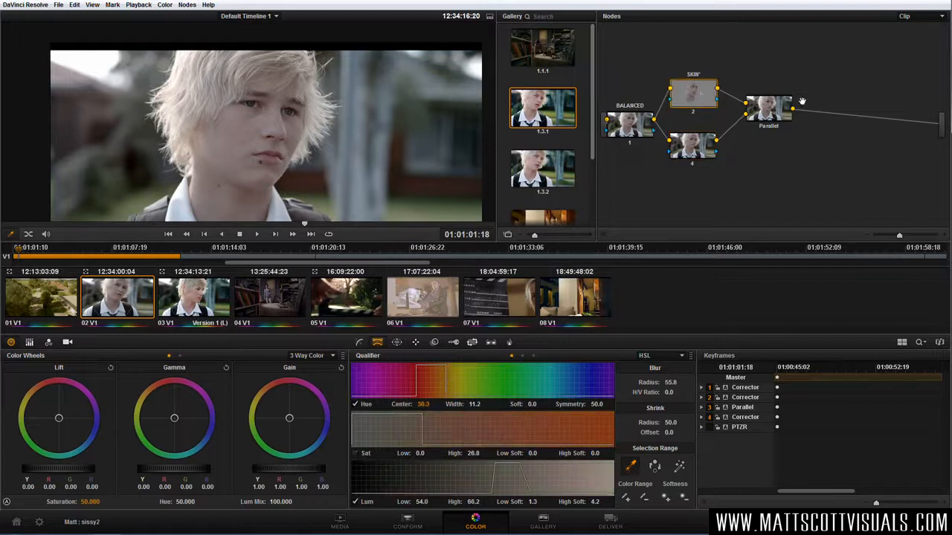
{"action": "left_click_drag", "start_coordinate": [769, 115], "coordinate": [771, 127]}
{"action": "left_click", "coordinate": [698, 151]}
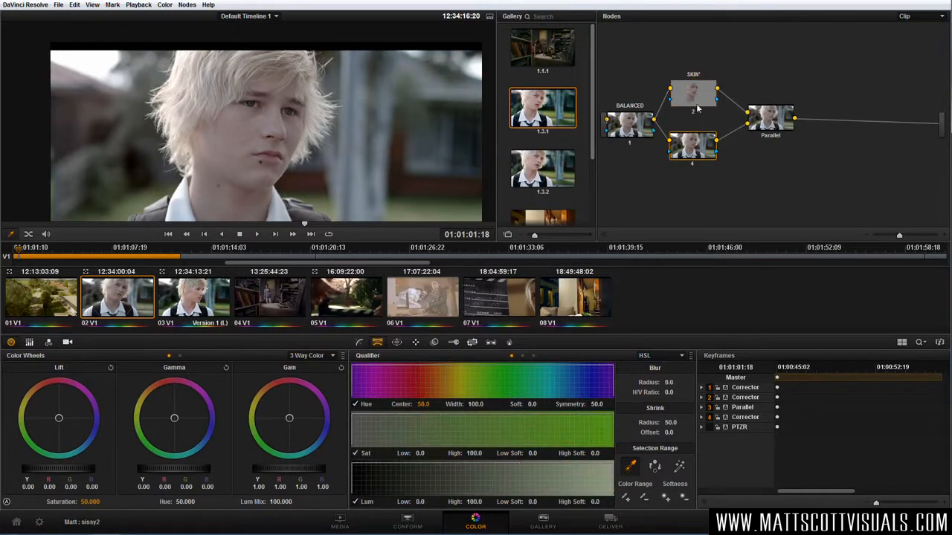
Step: Add another parallel node from the skin node and place it just beneath node 4
{"action": "left_click", "coordinate": [697, 98]}
{"action": "left_click", "coordinate": [187, 4]}
{"action": "left_click", "coordinate": [199, 34]}
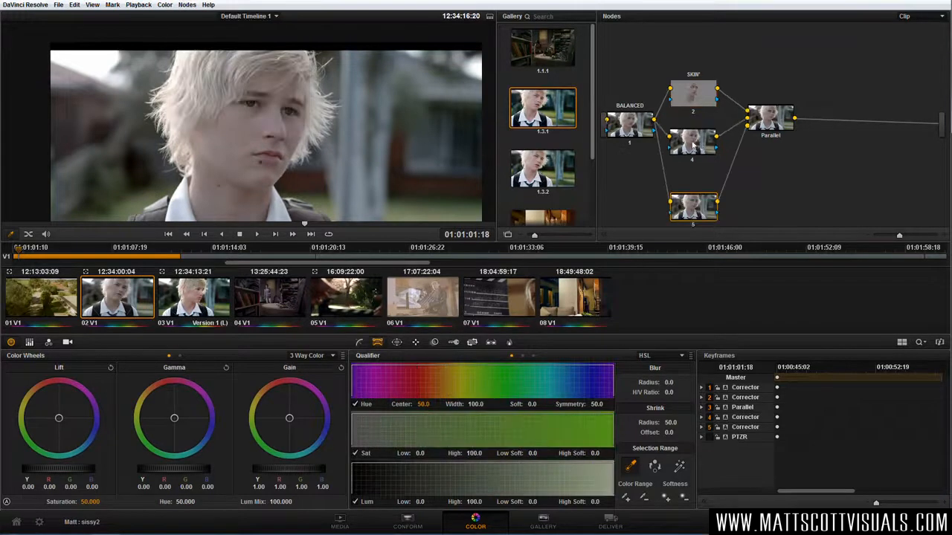
{"action": "left_click_drag", "start_coordinate": [689, 201], "coordinate": [690, 188]}
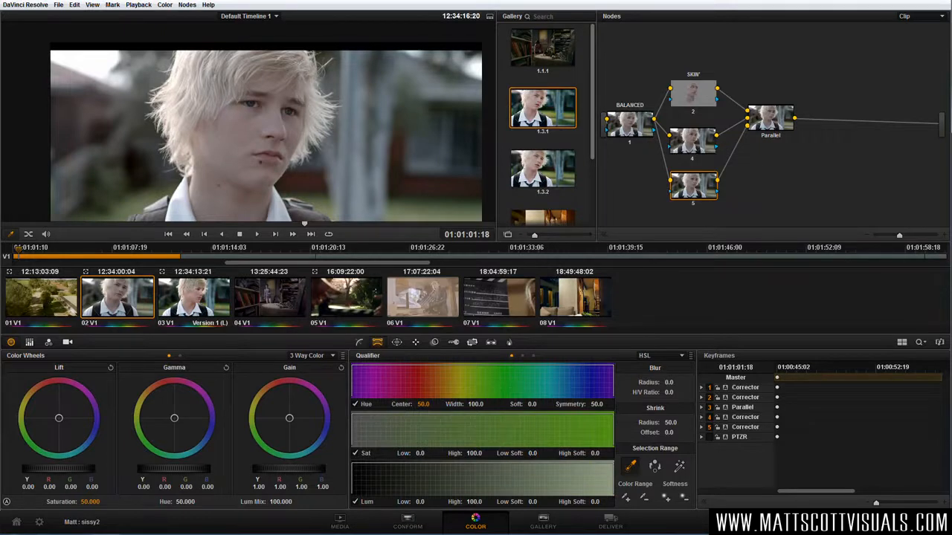
Step: Label the middle parallel node HAIR
{"action": "scroll", "coordinate": [261, 132], "scroll_direction": "down", "scroll_amount": 3}
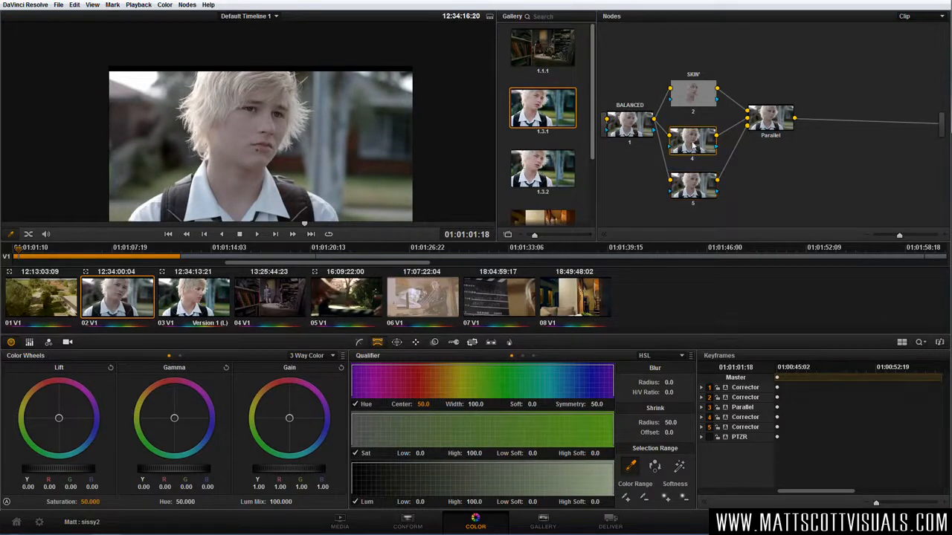
{"action": "right_click", "coordinate": [693, 146]}
{"action": "left_click", "coordinate": [727, 149]}
{"action": "key", "text": "Return"}
Step: Sample several areas of the boy's blond hair with the HSL qualifier to key it in the HAIR node
{"action": "left_click", "coordinate": [396, 343]}
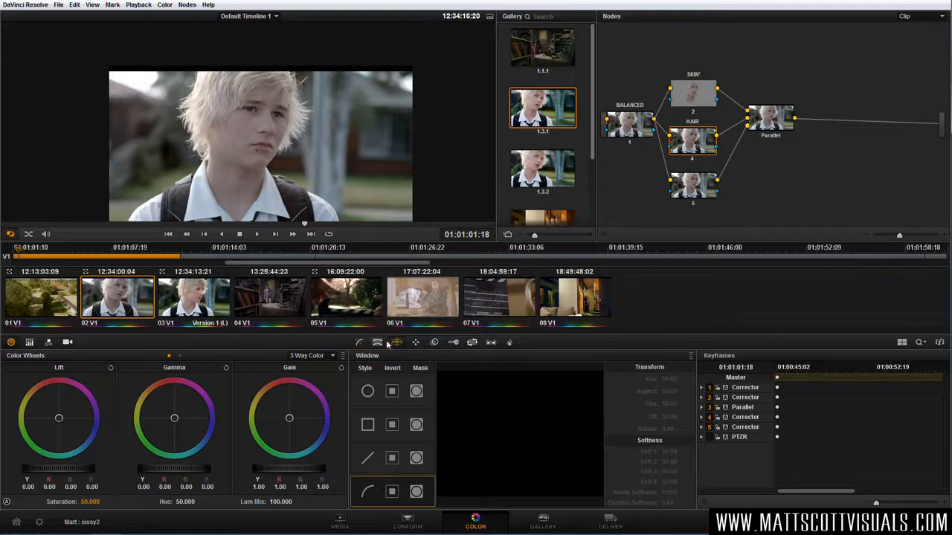
{"action": "left_click", "coordinate": [377, 343]}
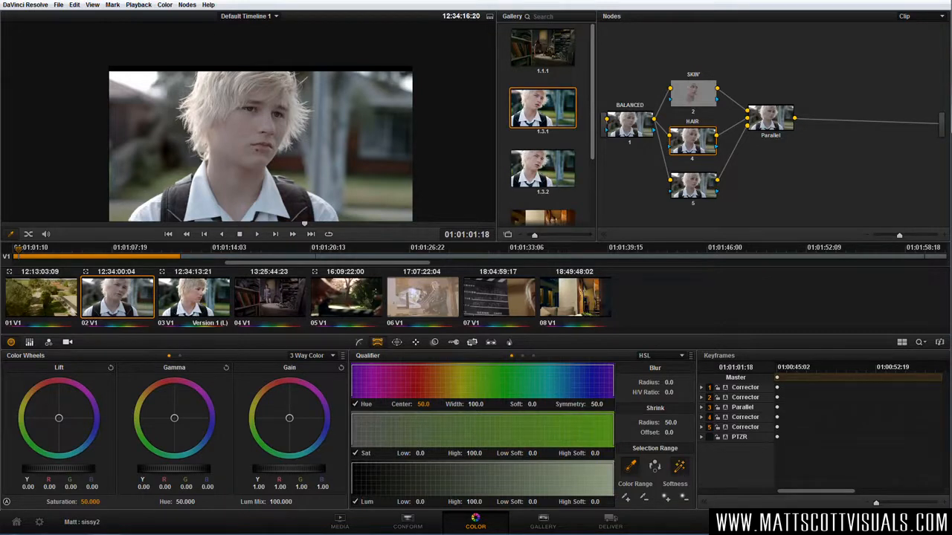
{"action": "left_click", "coordinate": [221, 78]}
{"action": "left_click", "coordinate": [233, 79]}
{"action": "left_click", "coordinate": [247, 77]}
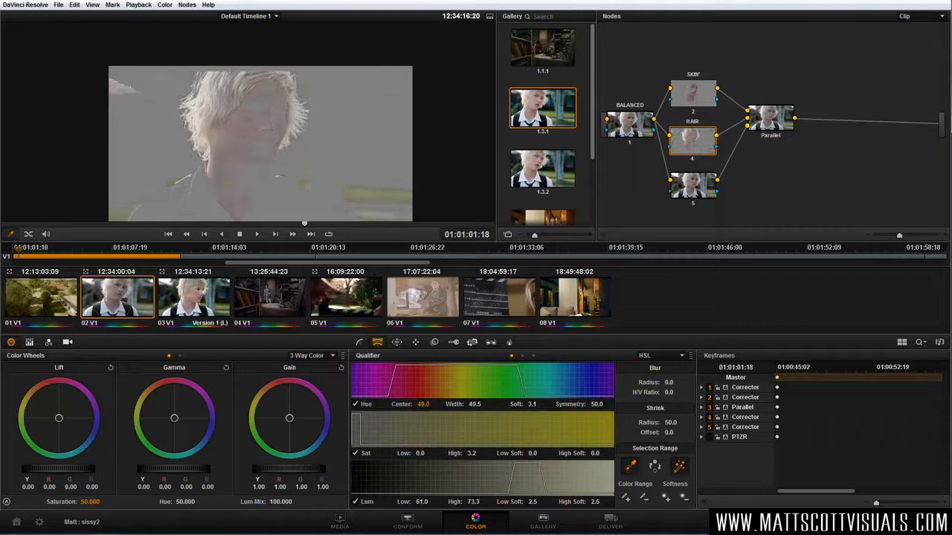
{"action": "left_click", "coordinate": [252, 81]}
{"action": "left_click", "coordinate": [242, 82]}
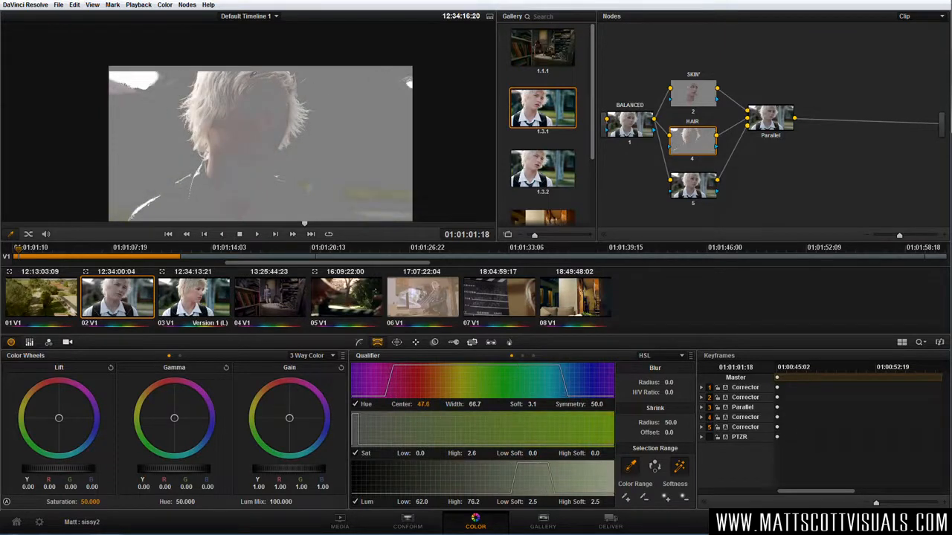
{"action": "left_click", "coordinate": [208, 76]}
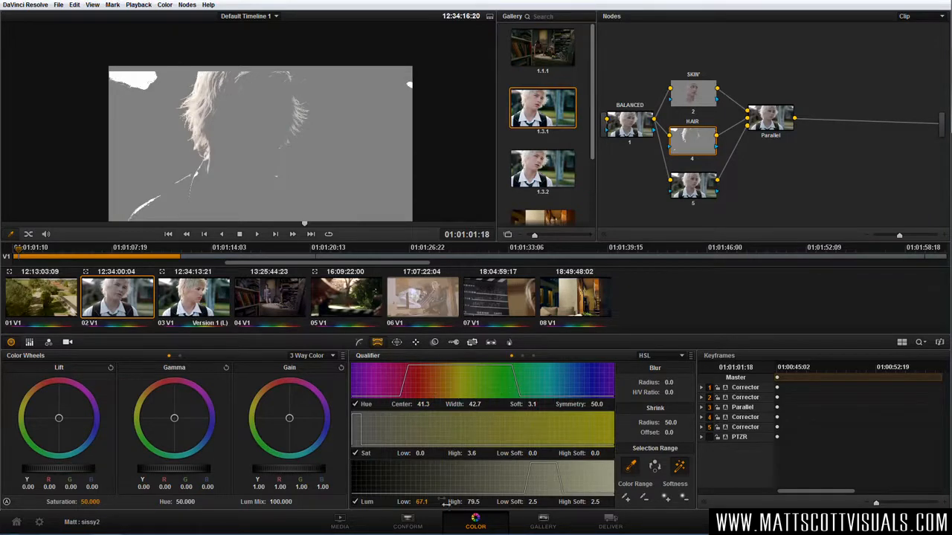
Step: Refine the hair key with luminance low 61.5, blur radius 36.0, hue width 31.9, hue center 51.8 and shrink radius 51.8
{"action": "left_click_drag", "start_coordinate": [423, 502], "coordinate": [433, 502]}
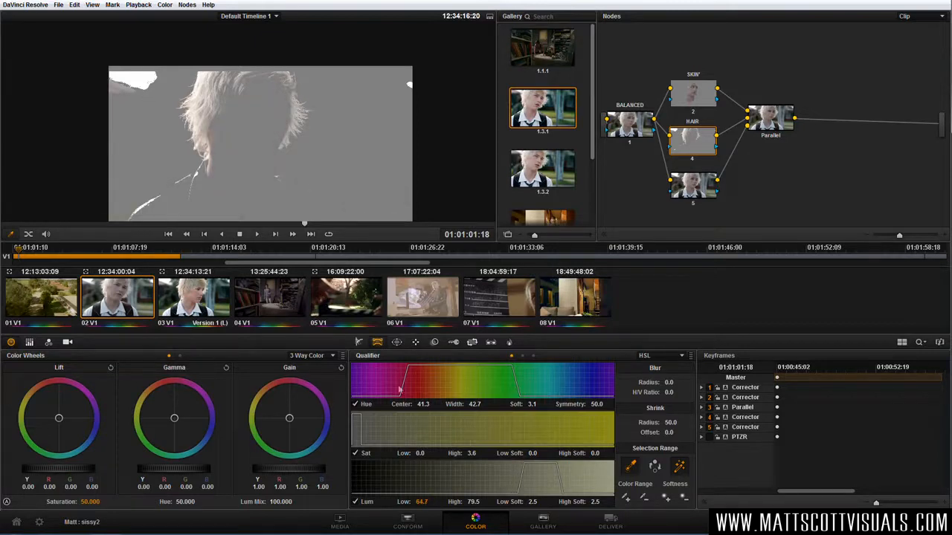
{"action": "left_click_drag", "start_coordinate": [670, 383], "coordinate": [671, 382]}
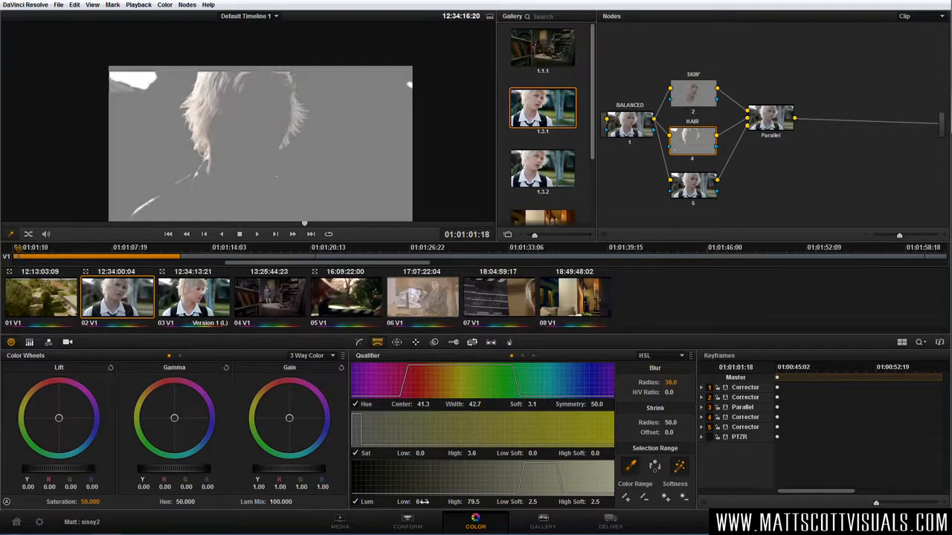
{"action": "left_click_drag", "start_coordinate": [424, 503], "coordinate": [422, 503]}
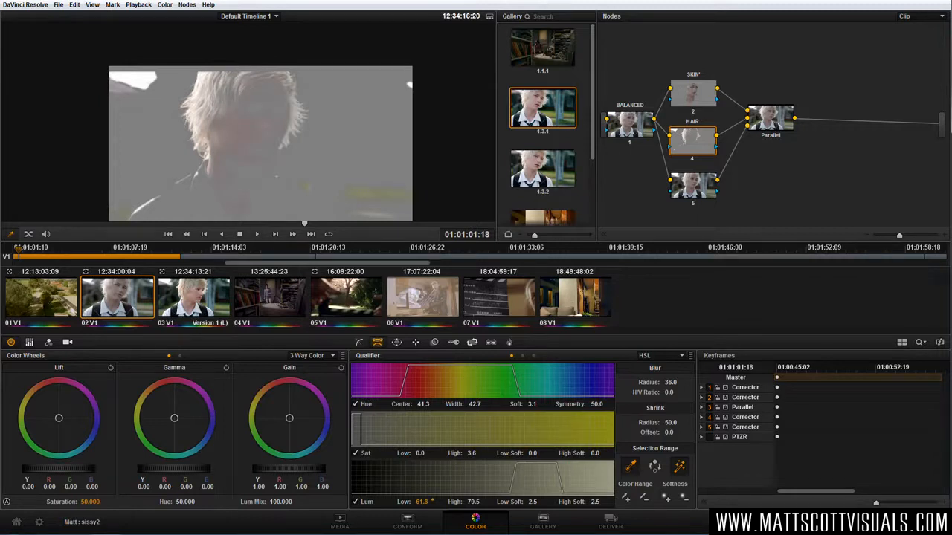
{"action": "left_click_drag", "start_coordinate": [431, 502], "coordinate": [431, 503]}
{"action": "left_click_drag", "start_coordinate": [479, 404], "coordinate": [485, 404]}
{"action": "mouse_move", "coordinate": [422, 404]}
{"action": "left_mouse_down"}
{"action": "mouse_move", "coordinate": [486, 403]}
{"action": "mouse_move", "coordinate": [424, 404]}
{"action": "mouse_move", "coordinate": [434, 404]}
{"action": "left_mouse_up"}
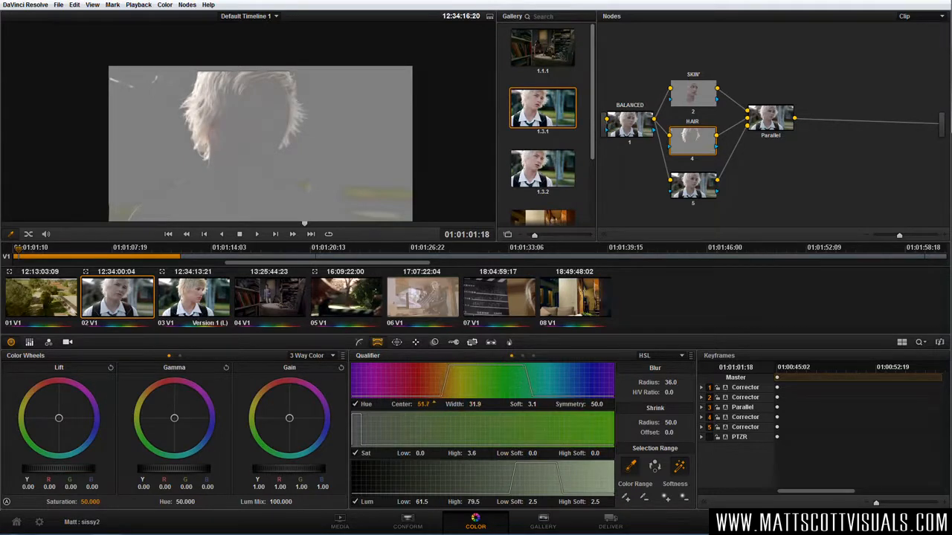
{"action": "left_click_drag", "start_coordinate": [671, 423], "coordinate": [676, 422]}
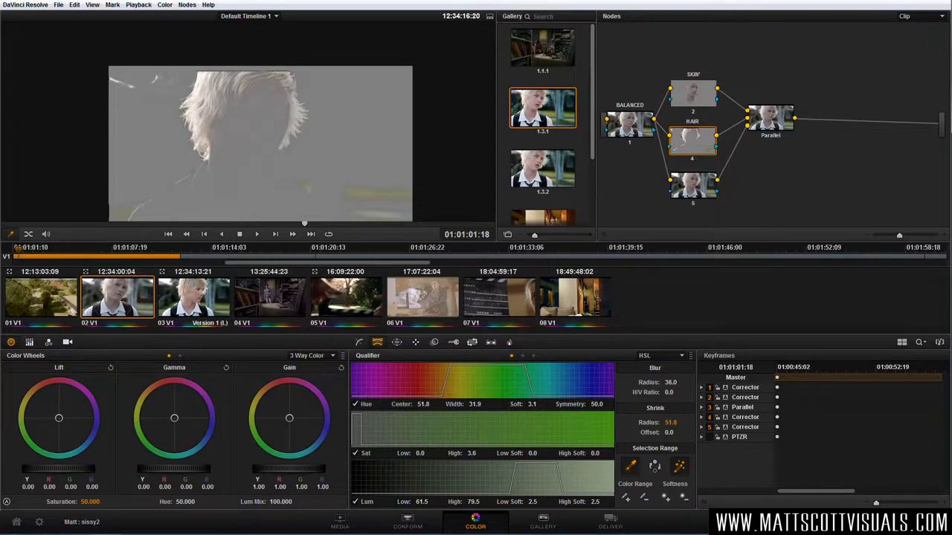
Step: Add a circular window to the HAIR node and stretch it around the boy's head so it encloses all his hair
{"action": "left_click", "coordinate": [397, 342]}
{"action": "left_click", "coordinate": [367, 391]}
{"action": "left_click_drag", "start_coordinate": [261, 153], "coordinate": [334, 119]}
{"action": "left_click_drag", "start_coordinate": [245, 171], "coordinate": [250, 201]}
{"action": "left_click_drag", "start_coordinate": [169, 133], "coordinate": [162, 112]}
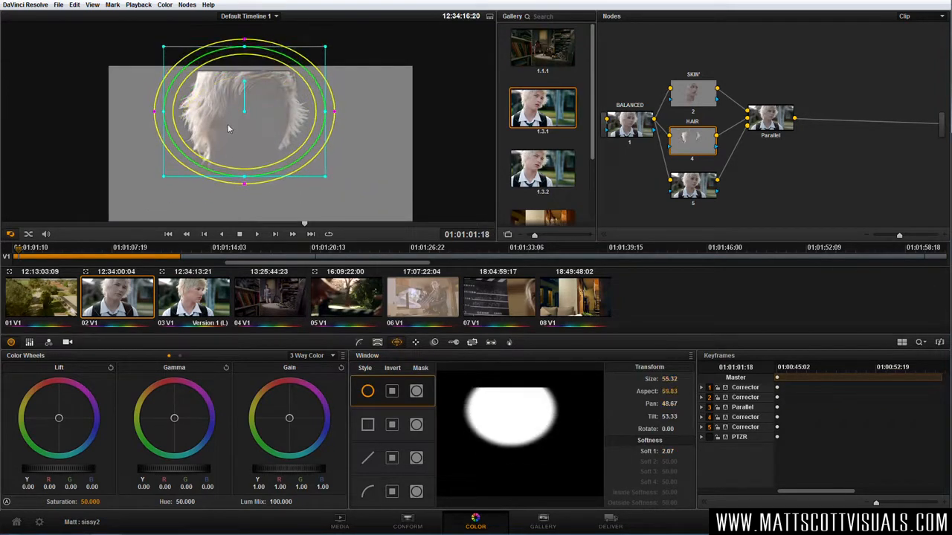
{"action": "left_click", "coordinate": [416, 342]}
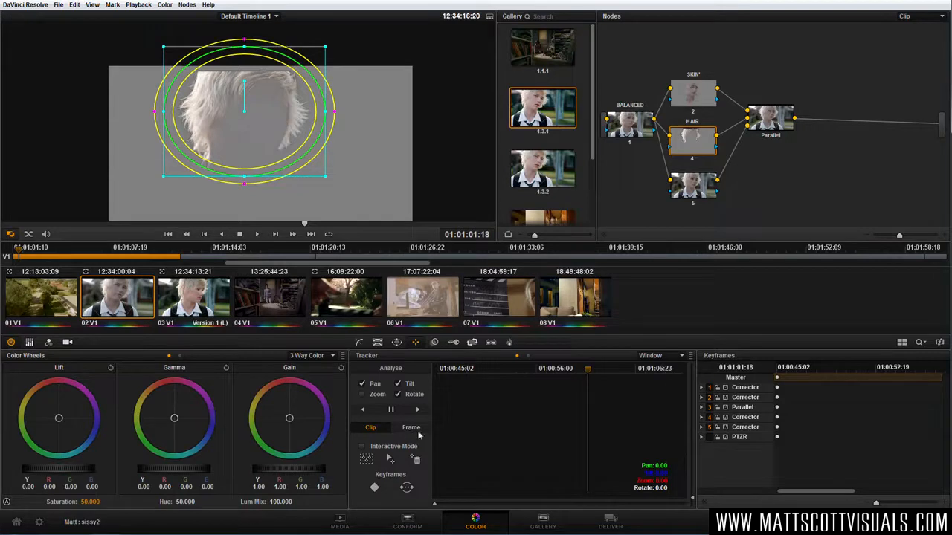
{"action": "left_click_drag", "start_coordinate": [243, 178], "coordinate": [244, 200]}
{"action": "left_click_drag", "start_coordinate": [251, 163], "coordinate": [251, 160]}
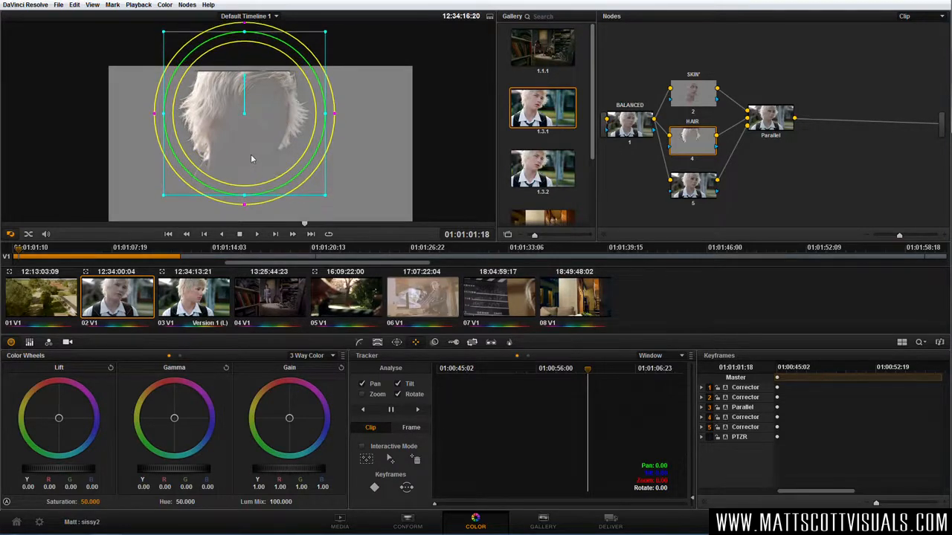
Step: Track the hair window forward and then backward from about 01:01:01:17 through the clip
{"action": "left_click", "coordinate": [417, 409]}
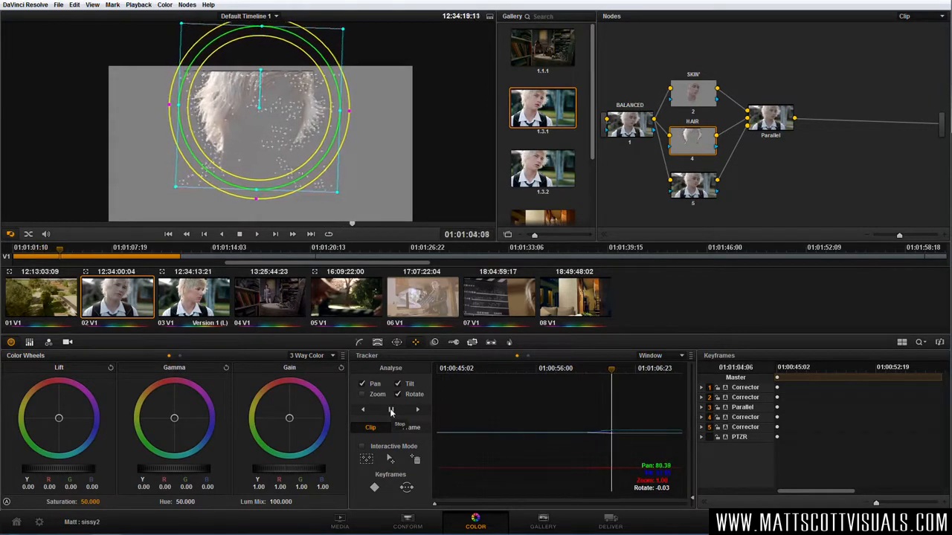
{"action": "left_click", "coordinate": [391, 411]}
{"action": "left_click_drag", "start_coordinate": [593, 378], "coordinate": [588, 380]}
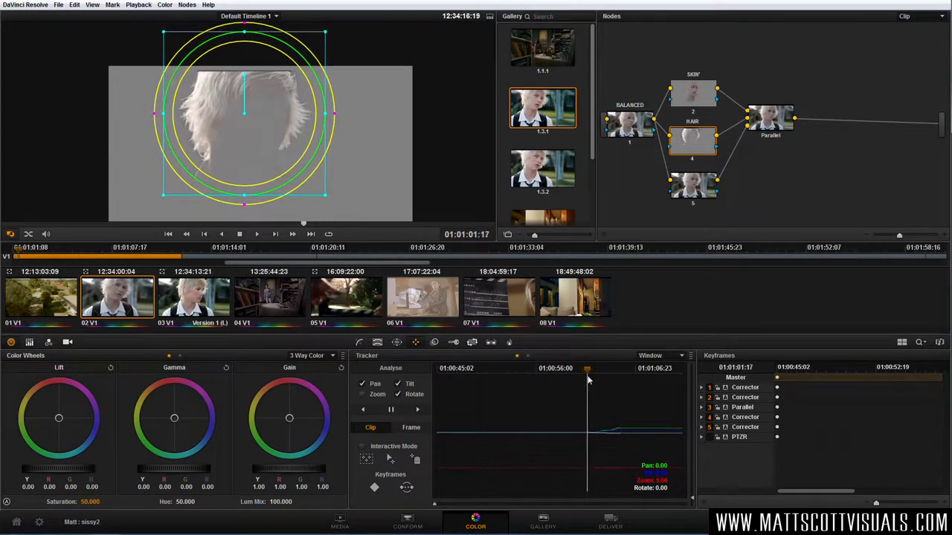
{"action": "left_click", "coordinate": [364, 410]}
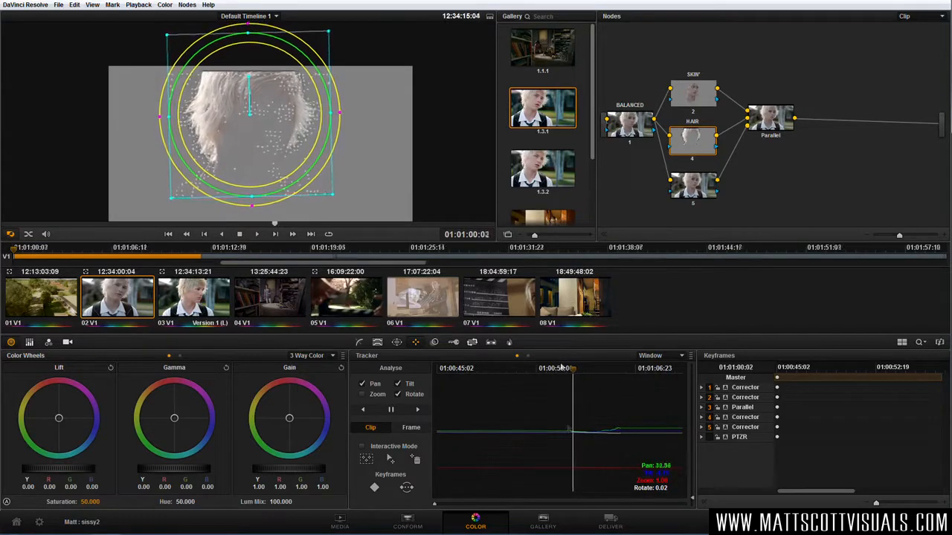
{"action": "left_click", "coordinate": [391, 410]}
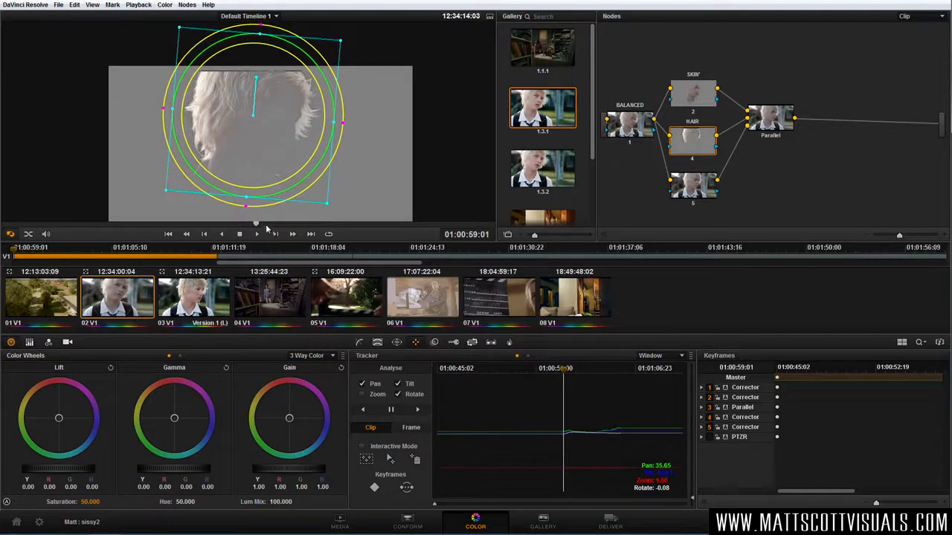
Step: Adjust the hair window at 01:01:11:05, and at 01:01:12:01 move it out past the picture's corner to follow the head
{"action": "left_click_drag", "start_coordinate": [266, 227], "coordinate": [474, 236]}
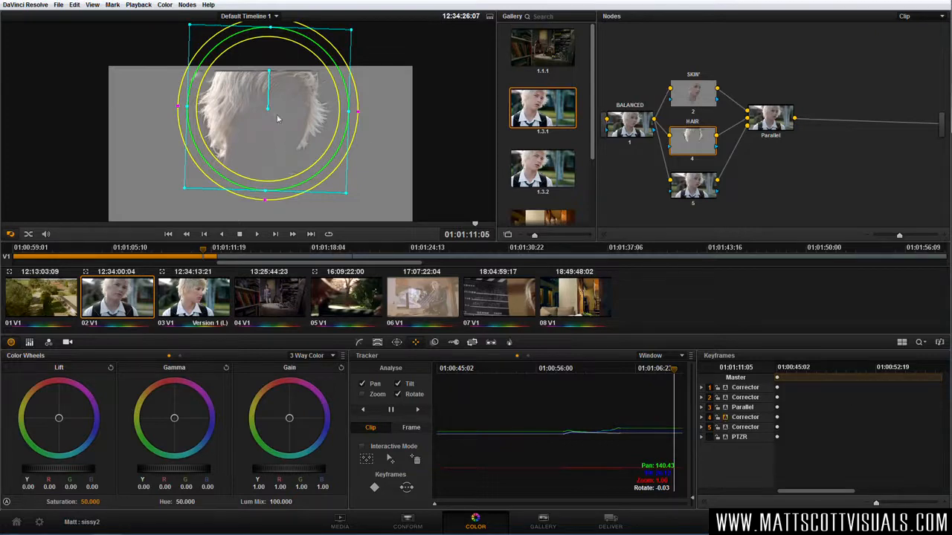
{"action": "left_click_drag", "start_coordinate": [267, 109], "coordinate": [265, 109]}
{"action": "left_click_drag", "start_coordinate": [875, 503], "coordinate": [877, 504]}
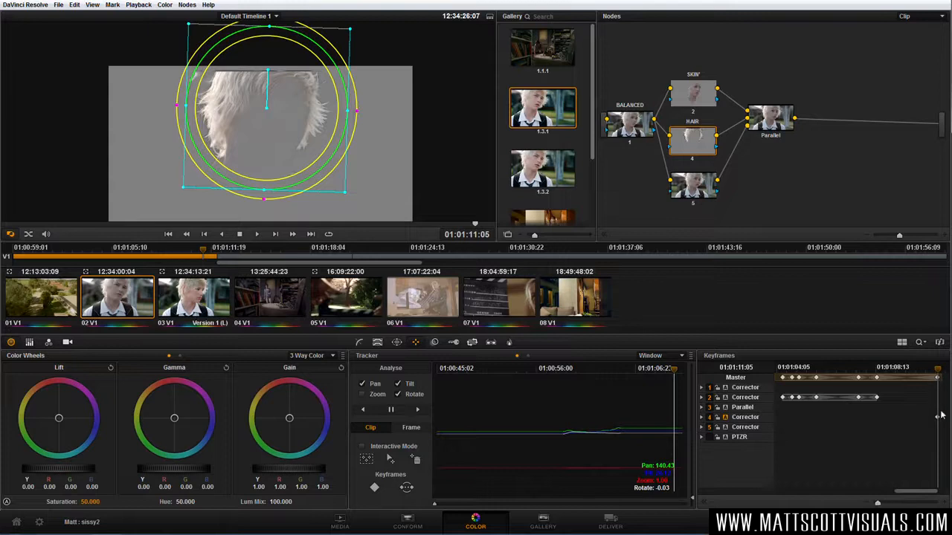
{"action": "left_click_drag", "start_coordinate": [911, 491], "coordinate": [929, 492]}
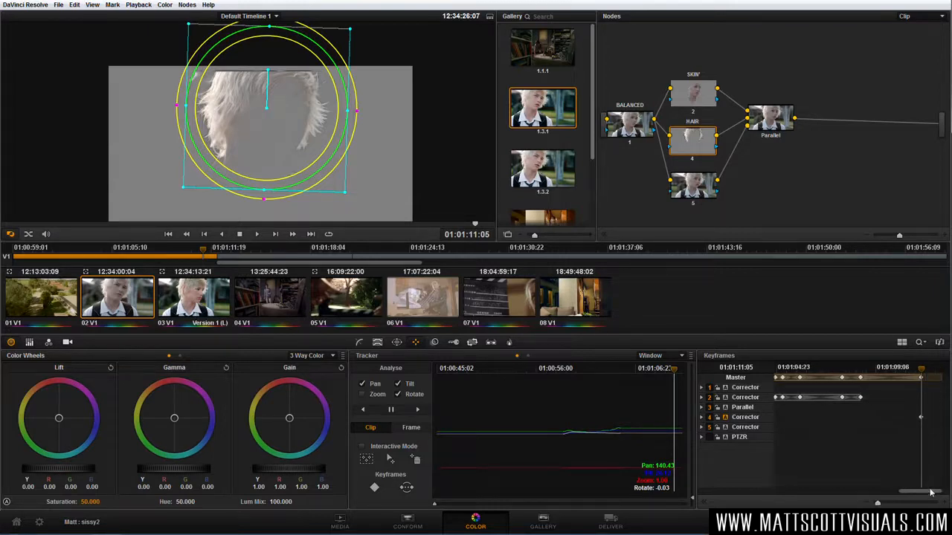
{"action": "left_click_drag", "start_coordinate": [922, 374], "coordinate": [940, 372]}
{"action": "left_click_drag", "start_coordinate": [276, 139], "coordinate": [140, 76]}
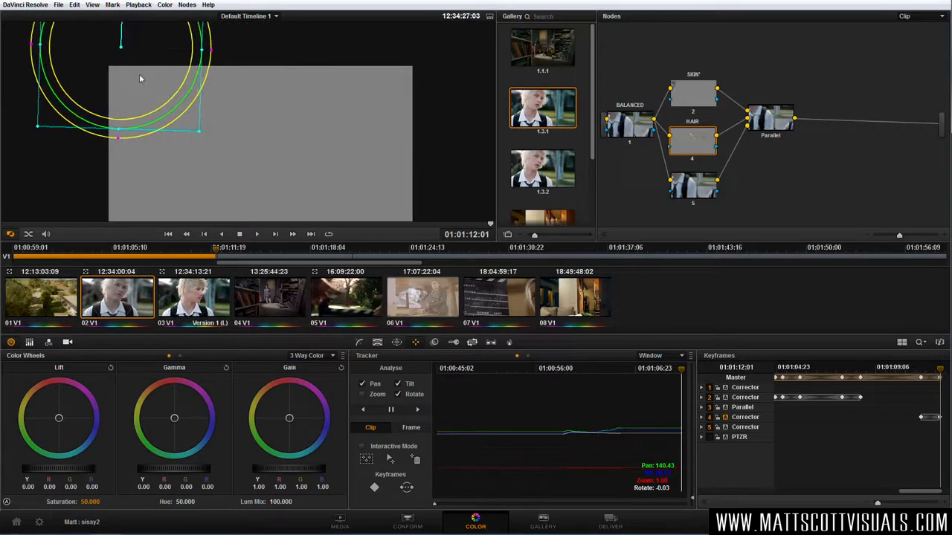
Step: Reposition the HAIR window over the boy's head at 01:01:11:14, at 01:01:11:19 and slightly further on, keyframing the clip's fast final movement
{"action": "left_click", "coordinate": [929, 370]}
{"action": "left_click_drag", "start_coordinate": [928, 372], "coordinate": [929, 374]}
{"action": "left_click_drag", "start_coordinate": [269, 123], "coordinate": [308, 154]}
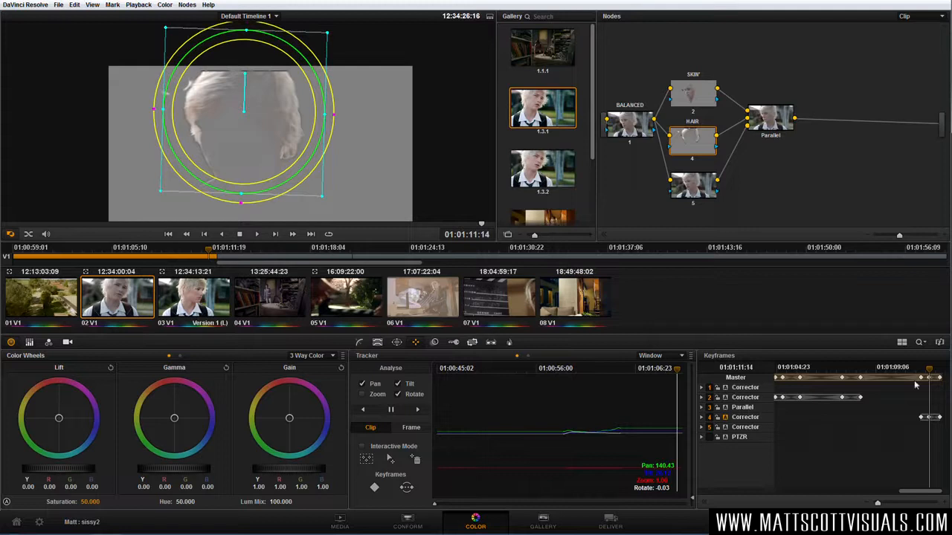
{"action": "left_click_drag", "start_coordinate": [929, 371], "coordinate": [937, 377]}
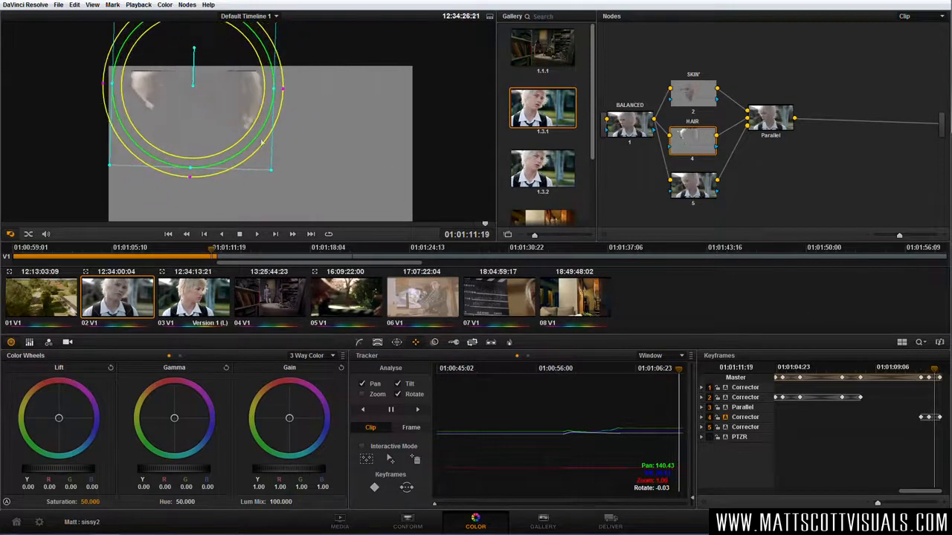
{"action": "left_click_drag", "start_coordinate": [224, 120], "coordinate": [229, 123]}
{"action": "left_click_drag", "start_coordinate": [937, 377], "coordinate": [938, 378]}
{"action": "left_click_drag", "start_coordinate": [213, 106], "coordinate": [220, 105]}
{"action": "mouse_move", "coordinate": [938, 377]}
{"action": "left_mouse_down"}
{"action": "mouse_move", "coordinate": [919, 380]}
{"action": "mouse_move", "coordinate": [938, 380]}
{"action": "left_mouse_up"}
{"action": "left_click_drag", "start_coordinate": [938, 380], "coordinate": [924, 379]}
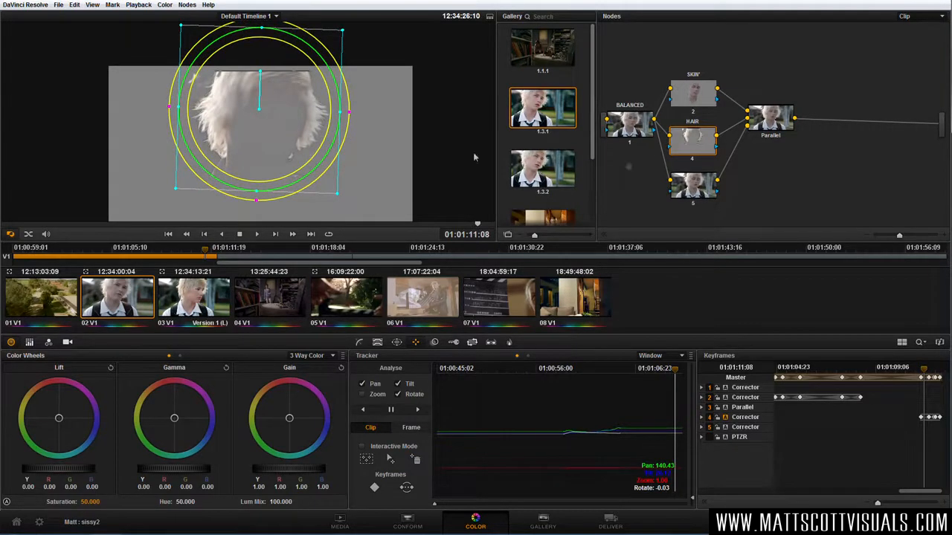
Step: Select node 5 and add a circular window to it at 01:00:57:04, with the boy's face framed close up
{"action": "left_click_drag", "start_coordinate": [698, 91], "coordinate": [696, 85]}
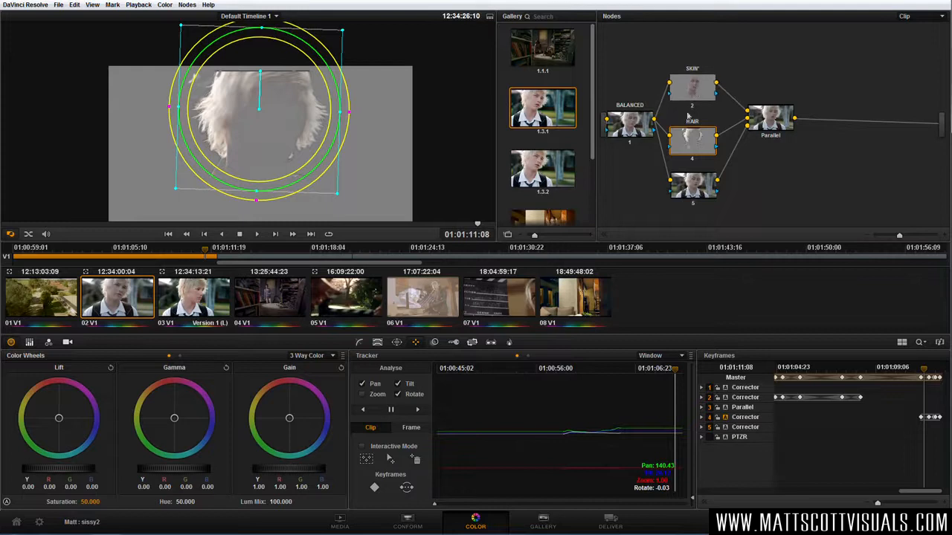
{"action": "left_click", "coordinate": [698, 188]}
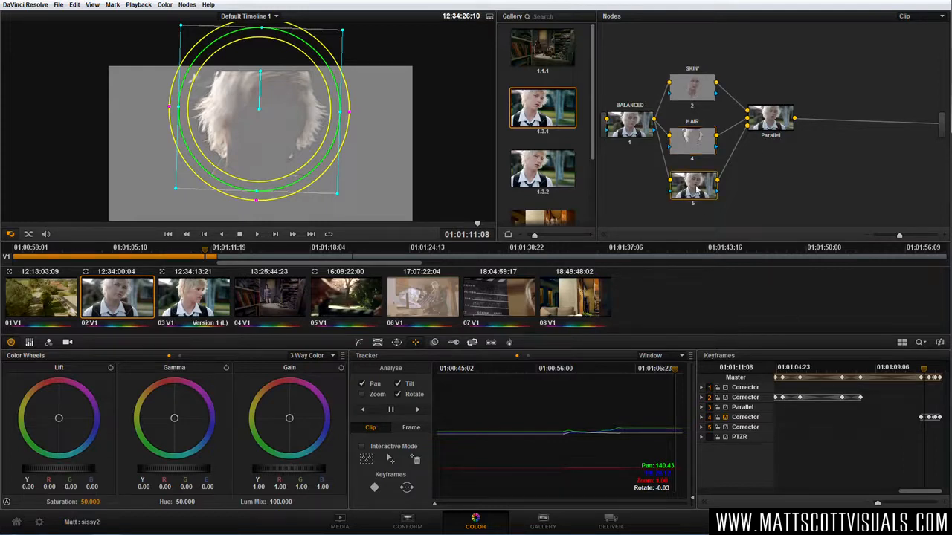
{"action": "left_click_drag", "start_coordinate": [698, 189], "coordinate": [709, 191]}
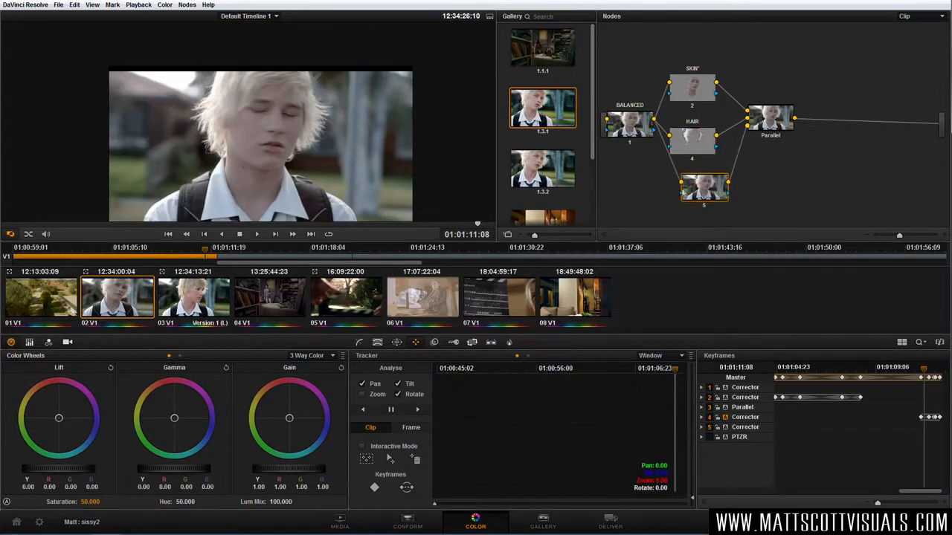
{"action": "left_click_drag", "start_coordinate": [150, 225], "coordinate": [221, 227]}
{"action": "scroll", "coordinate": [283, 148], "scroll_direction": "up", "scroll_amount": 5}
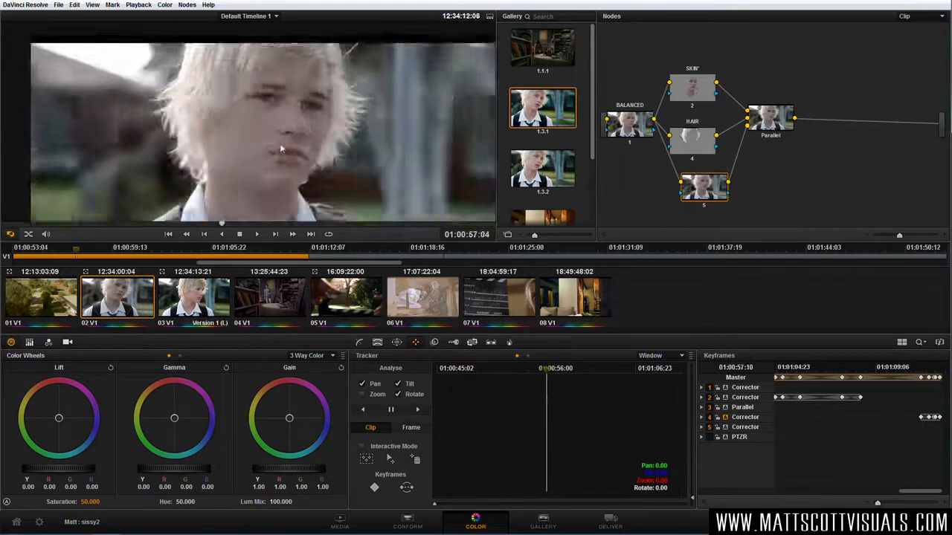
{"action": "left_click_drag", "start_coordinate": [316, 147], "coordinate": [293, 156]}
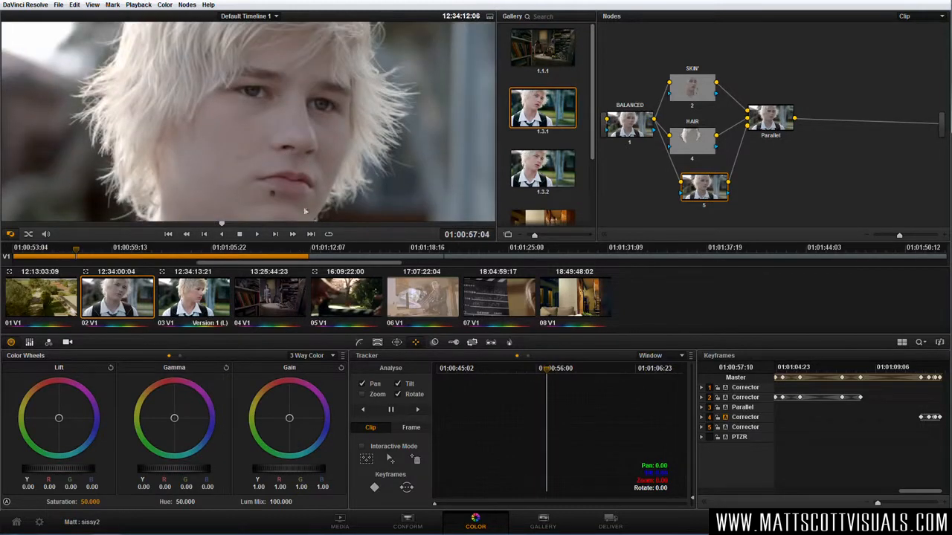
{"action": "left_click", "coordinate": [396, 342]}
{"action": "left_click", "coordinate": [367, 392]}
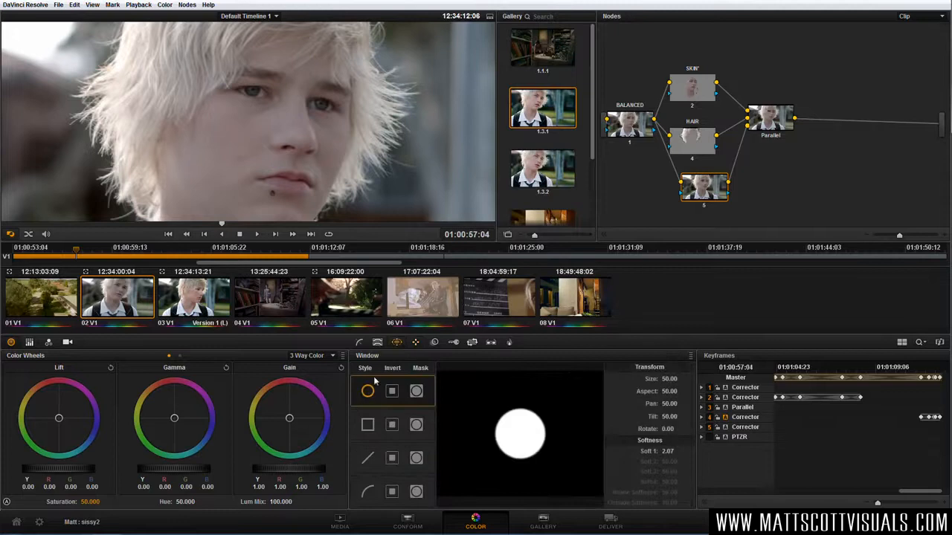
Step: Shape the window into a tilted ellipse around both eyes, about size 8.30, aspect 86.89 and rotation 10.28
{"action": "left_click_drag", "start_coordinate": [255, 203], "coordinate": [290, 79]}
{"action": "scroll", "coordinate": [291, 80], "scroll_direction": "down", "scroll_amount": 2}
{"action": "left_click_drag", "start_coordinate": [281, 171], "coordinate": [288, 74]}
{"action": "left_click_drag", "start_coordinate": [367, 69], "coordinate": [332, 70]}
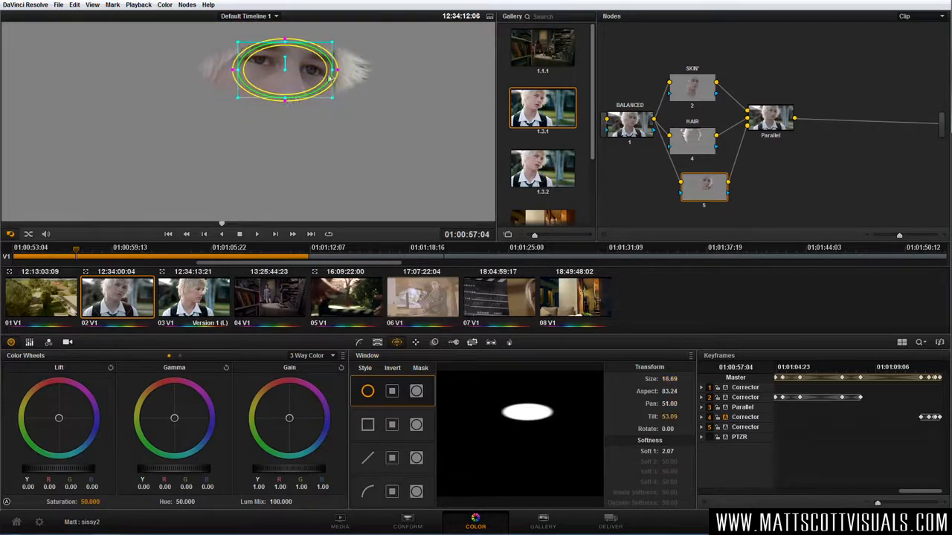
{"action": "mouse_move", "coordinate": [284, 97]}
{"action": "left_mouse_down"}
{"action": "mouse_move", "coordinate": [287, 64]}
{"action": "mouse_move", "coordinate": [273, 151]}
{"action": "mouse_move", "coordinate": [288, 111]}
{"action": "left_mouse_up"}
{"action": "scroll", "coordinate": [290, 79], "scroll_direction": "up", "scroll_amount": 2}
{"action": "left_click_drag", "start_coordinate": [356, 125], "coordinate": [367, 131]}
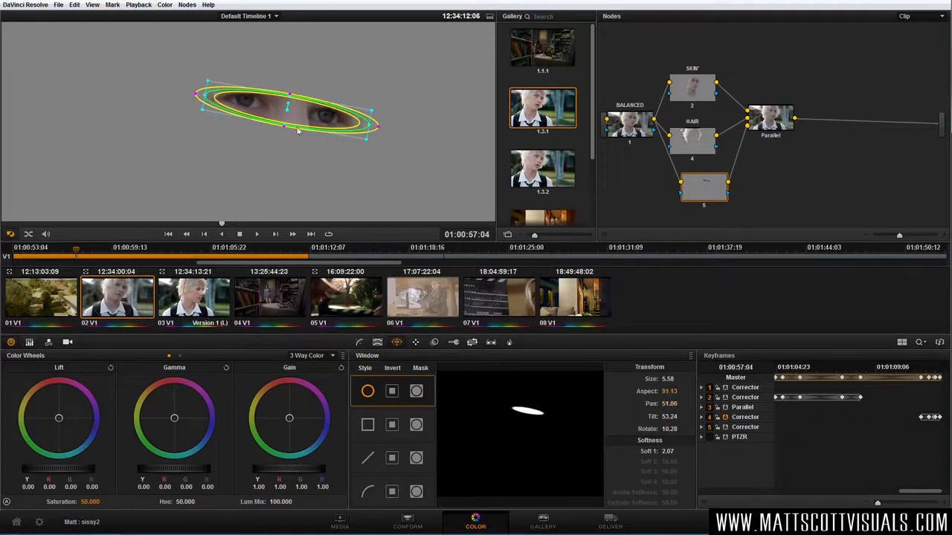
{"action": "left_click_drag", "start_coordinate": [286, 128], "coordinate": [282, 135]}
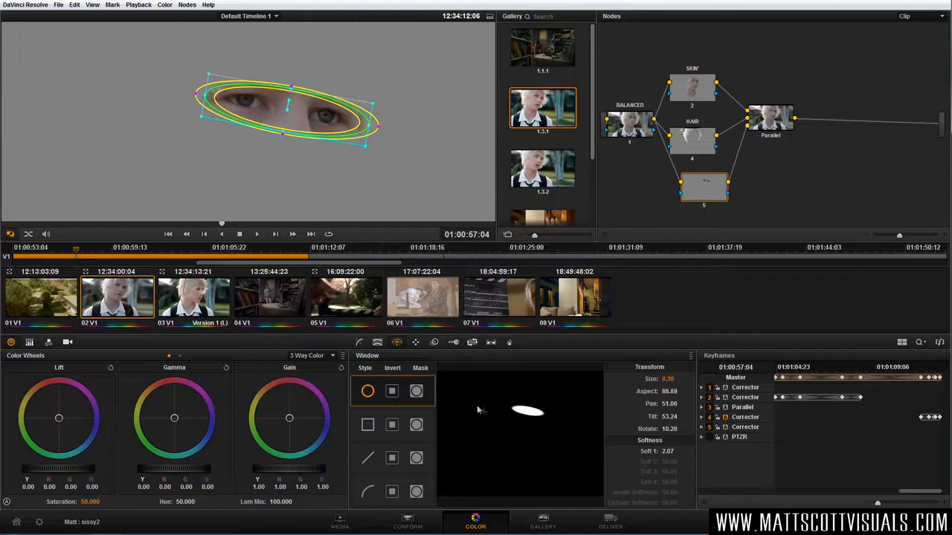
Step: Track the eye window forward from 01:00:57:04 using pan, tilt and rotate
{"action": "left_click", "coordinate": [416, 342]}
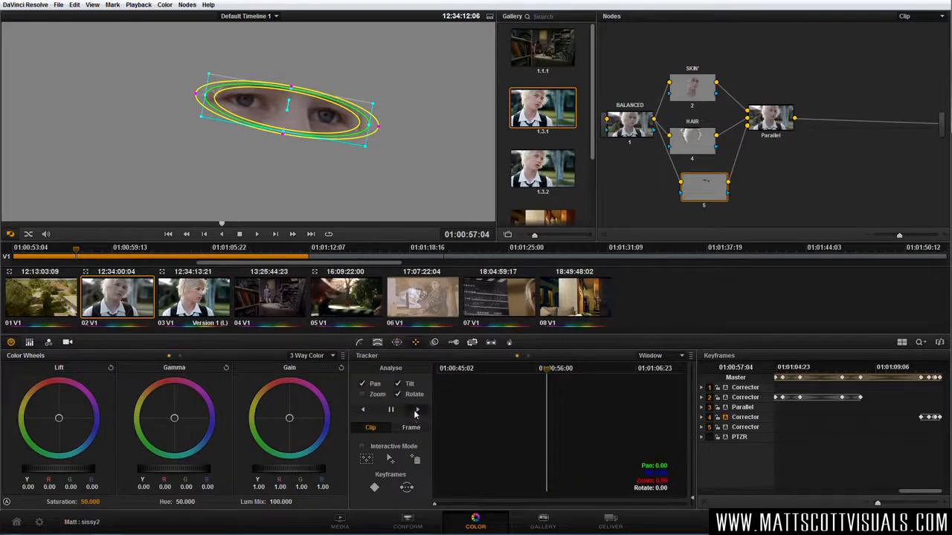
{"action": "left_click", "coordinate": [418, 409]}
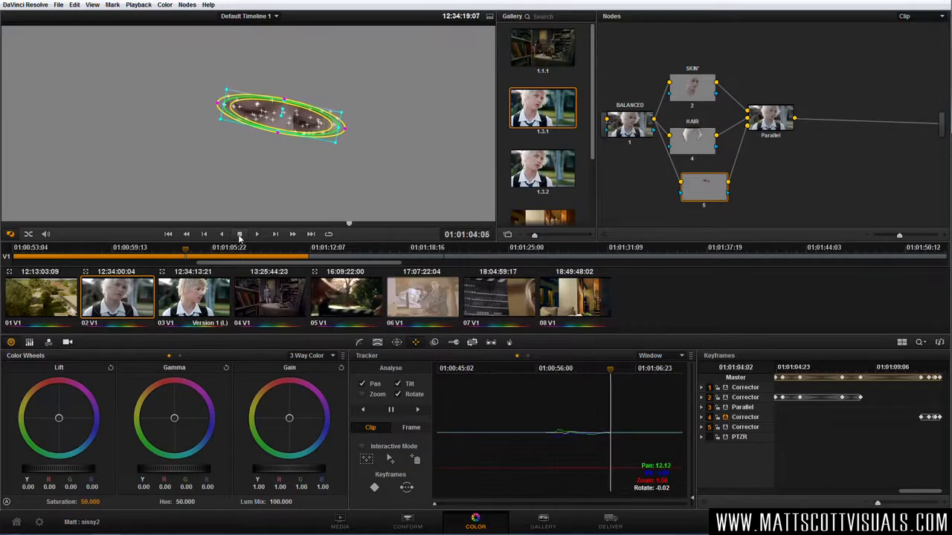
{"action": "left_click_drag", "start_coordinate": [612, 374], "coordinate": [595, 374]}
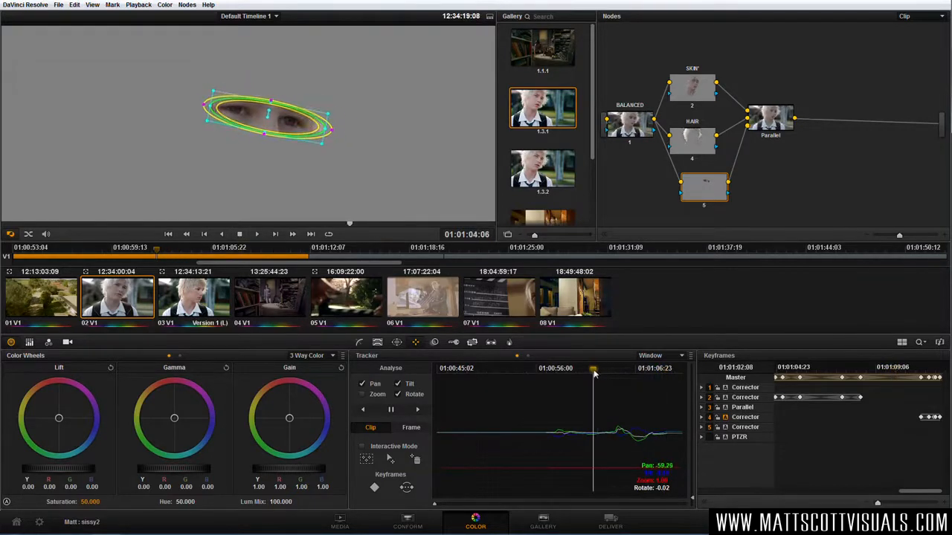
Step: Key the irises at 01:01:02:11 with hue center 94.1, width 41.5, saturation high 19.4, luminance 52.9 to 69.0, blur 100.0 and shrink radius 57.0
{"action": "left_click", "coordinate": [377, 343]}
{"action": "key", "text": "shift+h"}
{"action": "key", "text": "shift+h"}
{"action": "left_click", "coordinate": [227, 109]}
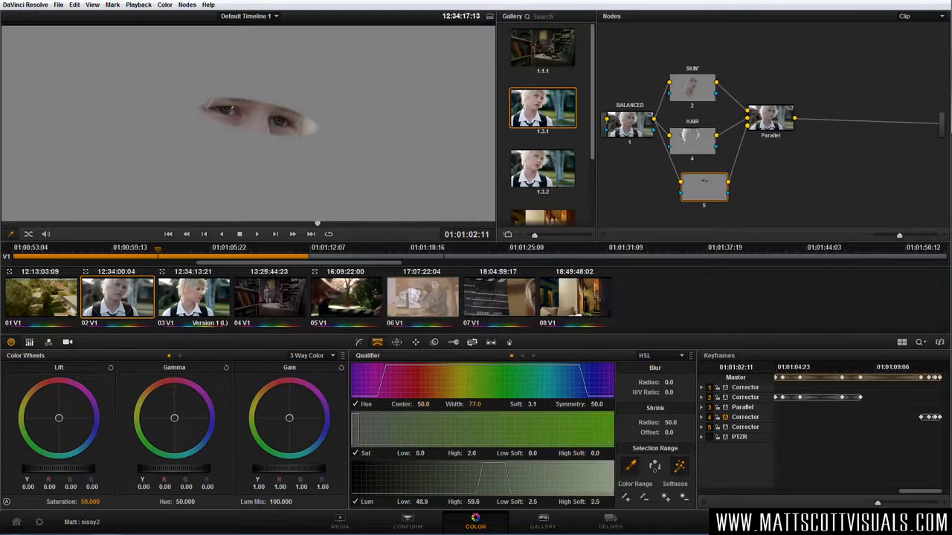
{"action": "left_click", "coordinate": [232, 107]}
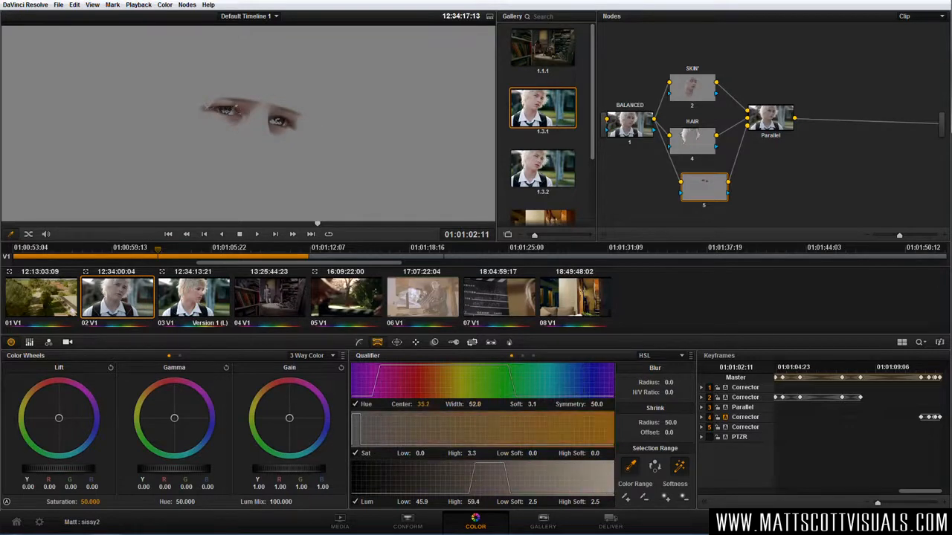
{"action": "left_click", "coordinate": [232, 109]}
{"action": "left_click", "coordinate": [284, 118]}
{"action": "left_click", "coordinate": [230, 109]}
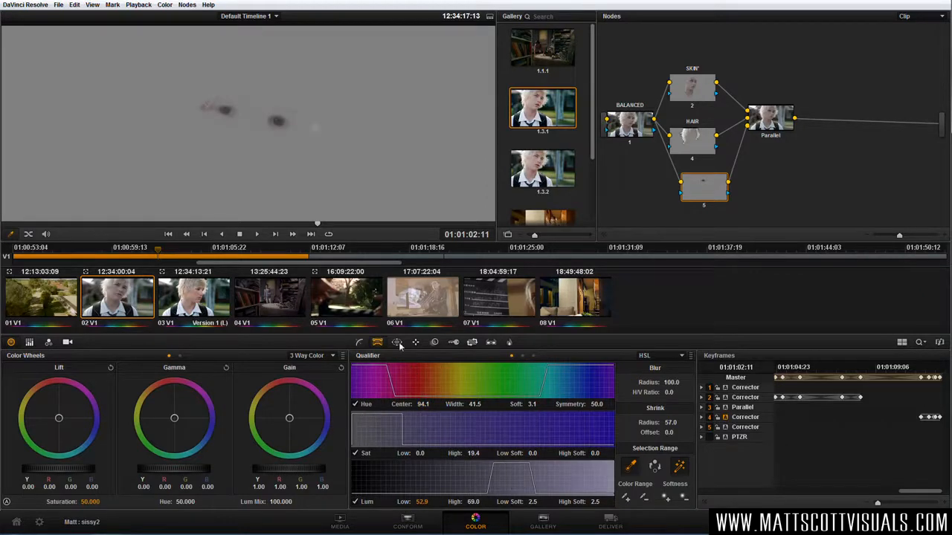
Step: Narrow the eye window to about aspect 83.56 and pan 50.97, and label node 5 EYES
{"action": "left_click", "coordinate": [397, 343]}
{"action": "left_click_drag", "start_coordinate": [317, 132], "coordinate": [275, 125]}
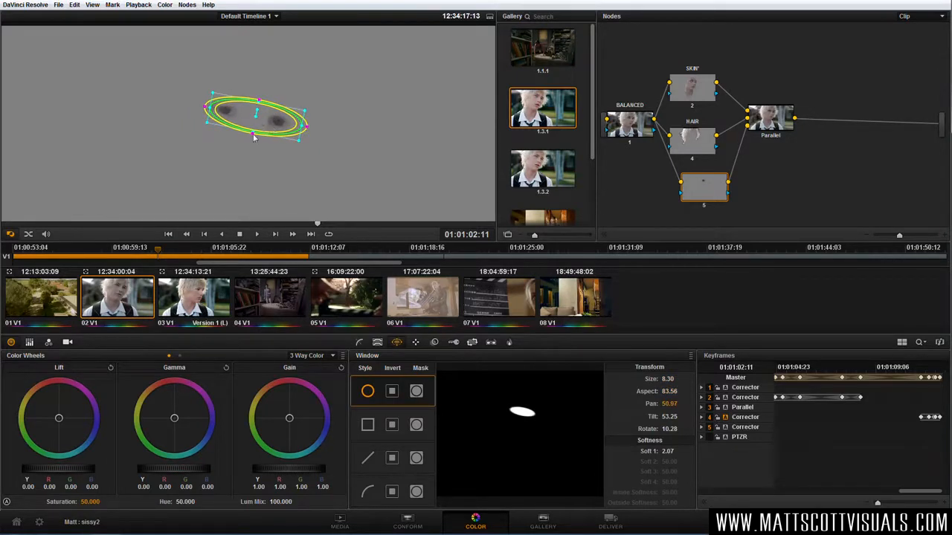
{"action": "left_click_drag", "start_coordinate": [703, 197], "coordinate": [693, 209]}
{"action": "right_click", "coordinate": [693, 207]}
{"action": "left_click", "coordinate": [717, 214]}
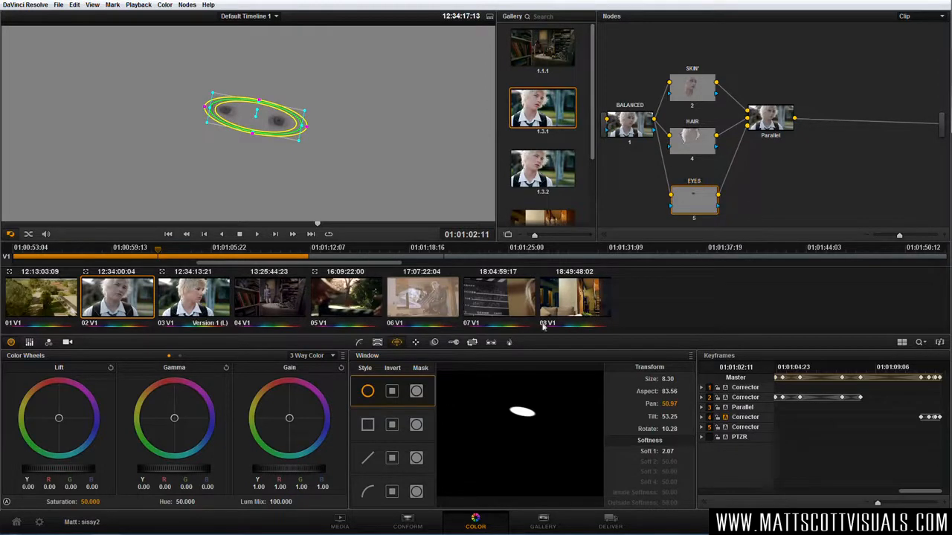
Step: Hide the highlight and window outline, then brighten and blue the eyes with gain 1.34/1.28/1.35/1.47 and gamma 0.00/-0.02/0.00/0.04
{"action": "key", "text": "shift+h"}
{"action": "scroll", "coordinate": [297, 141], "scroll_direction": "up", "scroll_amount": 3}
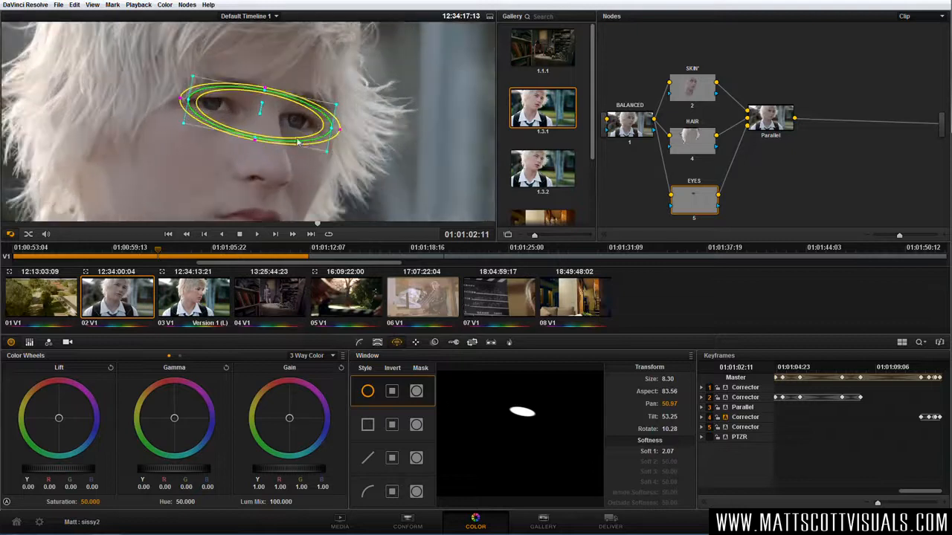
{"action": "left_click", "coordinate": [11, 234]}
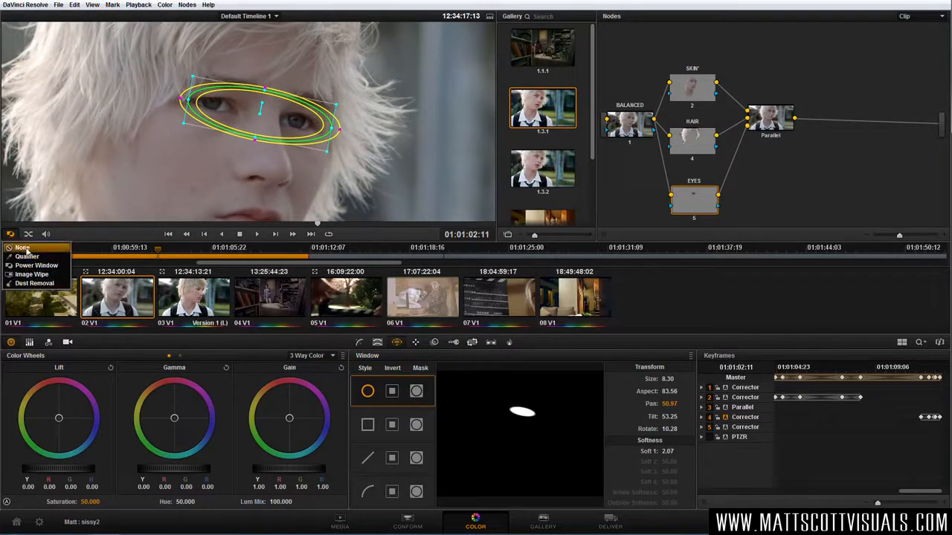
{"action": "left_click", "coordinate": [16, 241]}
{"action": "left_click_drag", "start_coordinate": [282, 472], "coordinate": [384, 460]}
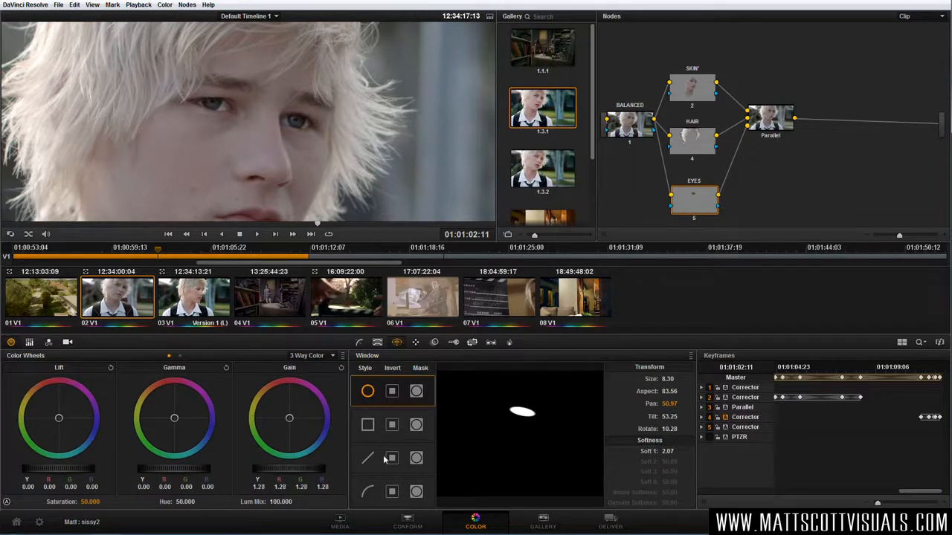
{"action": "left_click_drag", "start_coordinate": [289, 421], "coordinate": [311, 436]}
{"action": "left_click_drag", "start_coordinate": [176, 419], "coordinate": [202, 445]}
Step: Examine the eye correction full screen and close up, toggling the EYES node off and on to compare
{"action": "key", "text": "ctrl+f"}
{"action": "key", "text": "ctrl+f"}
{"action": "scroll", "coordinate": [295, 121], "scroll_direction": "up", "scroll_amount": 2}
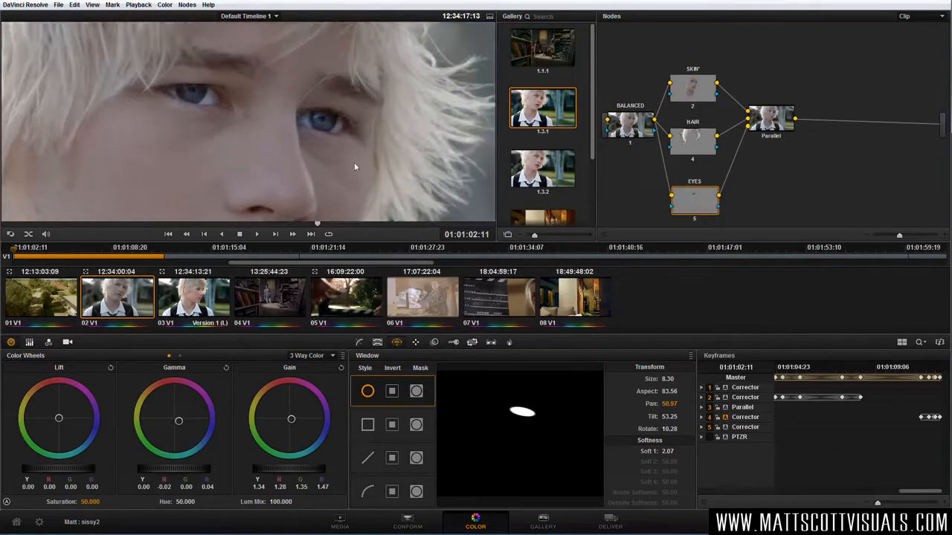
{"action": "key", "text": "ctrl+d"}
{"action": "key", "text": "ctrl+d"}
{"action": "key", "text": "ctrl+d"}
{"action": "key", "text": "ctrl+d"}
{"action": "scroll", "coordinate": [297, 138], "scroll_direction": "down", "scroll_amount": 3}
{"action": "scroll", "coordinate": [297, 143], "scroll_direction": "down", "scroll_amount": 3}
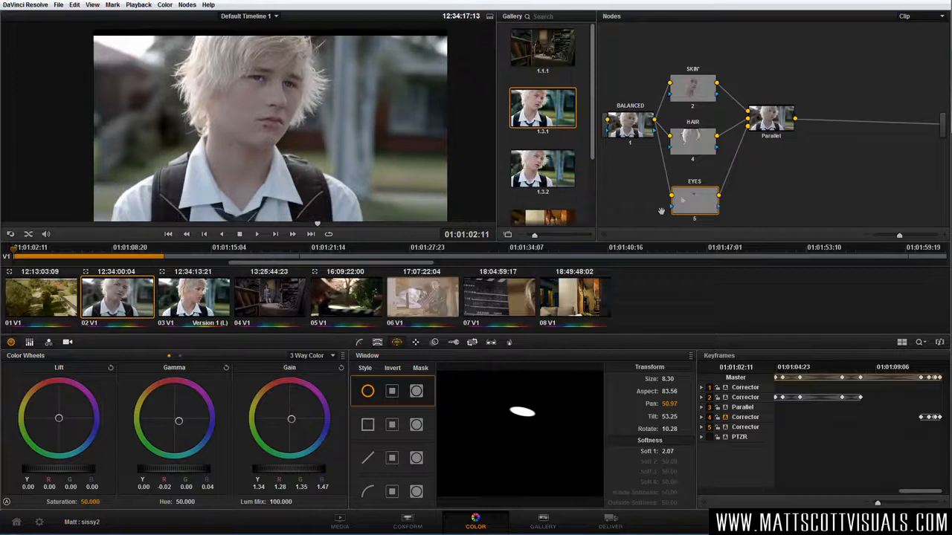
Step: Line up the HAIR and EYES nodes in an evenly spaced column under the SKIN node
{"action": "left_click", "coordinate": [692, 88]}
{"action": "left_click", "coordinate": [698, 128]}
{"action": "left_click", "coordinate": [697, 204]}
{"action": "left_click_drag", "start_coordinate": [691, 145], "coordinate": [692, 148]}
{"action": "left_click_drag", "start_coordinate": [689, 206], "coordinate": [688, 204]}
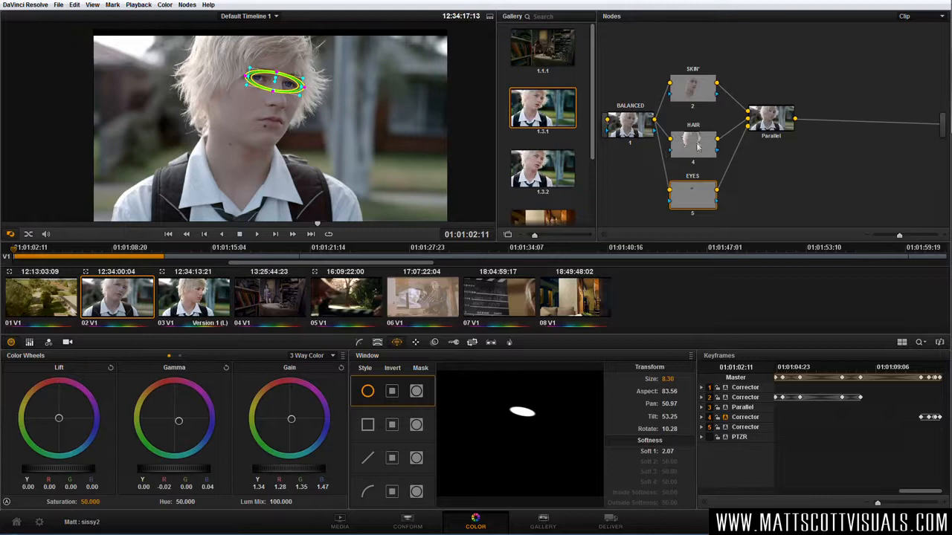
Step: Move the Parallel node closer to the three branch nodes, level with the BALANCED node
{"action": "left_click_drag", "start_coordinate": [777, 129], "coordinate": [763, 147]}
{"action": "left_click", "coordinate": [763, 148]}
{"action": "right_click", "coordinate": [762, 142]}
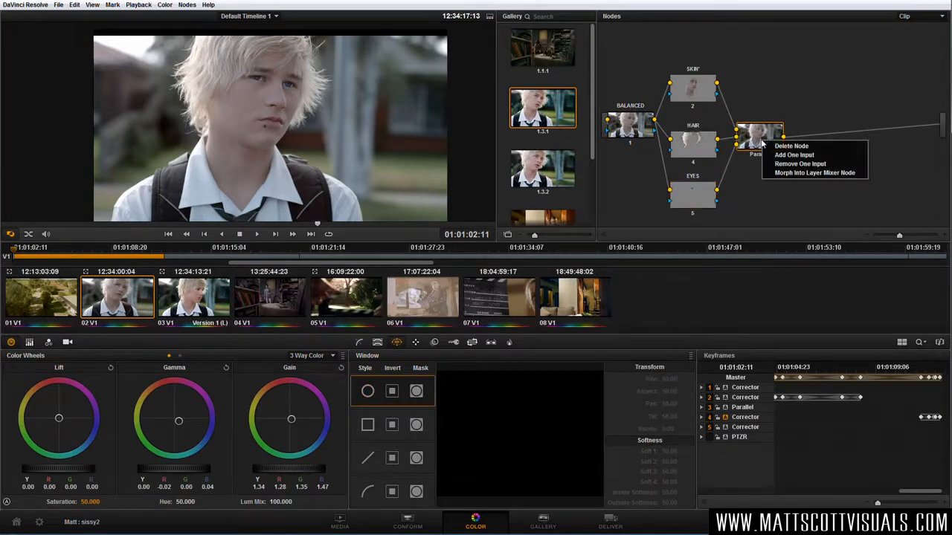
{"action": "left_click", "coordinate": [759, 142]}
{"action": "left_click_drag", "start_coordinate": [753, 146], "coordinate": [749, 136]}
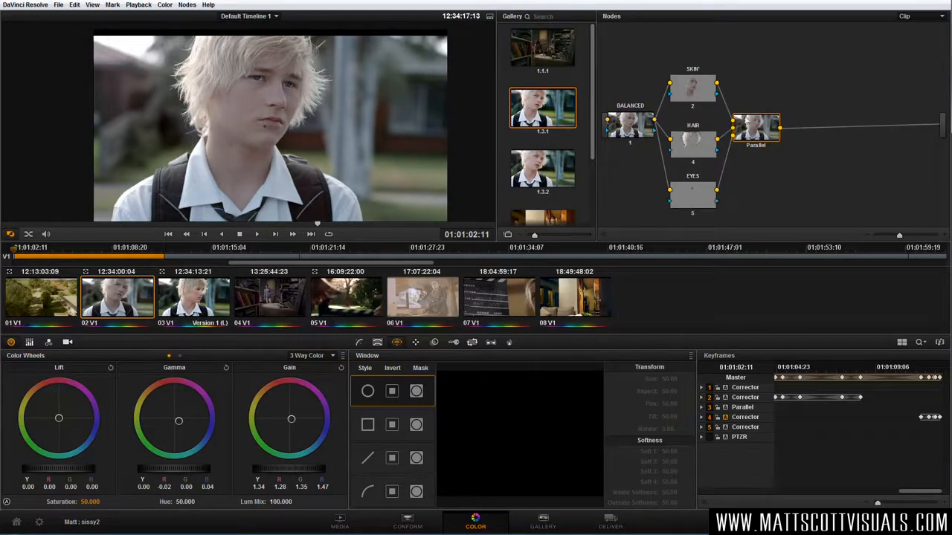
Step: Shift the SKIN, HAIR and EYES nodes upward to free space beneath them in the node graph
{"action": "left_click", "coordinate": [626, 131]}
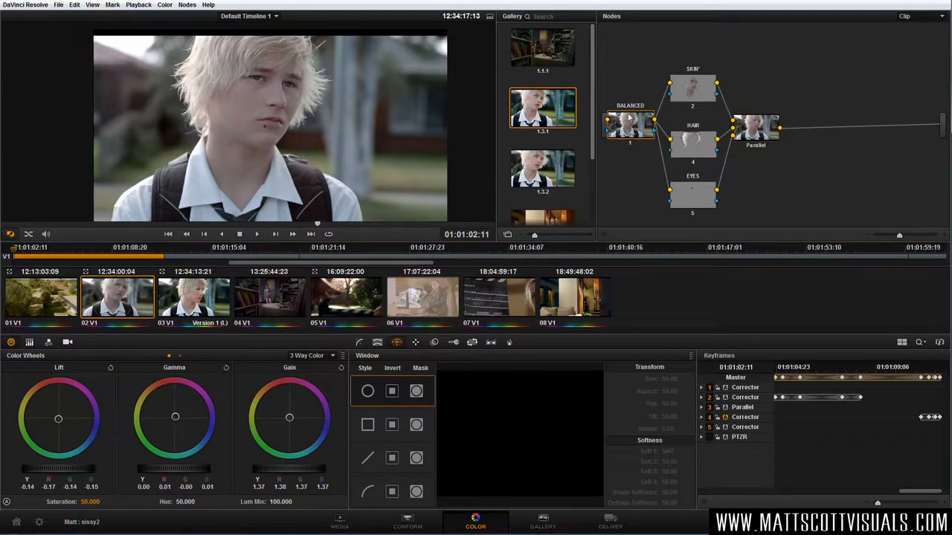
{"action": "left_click", "coordinate": [754, 126]}
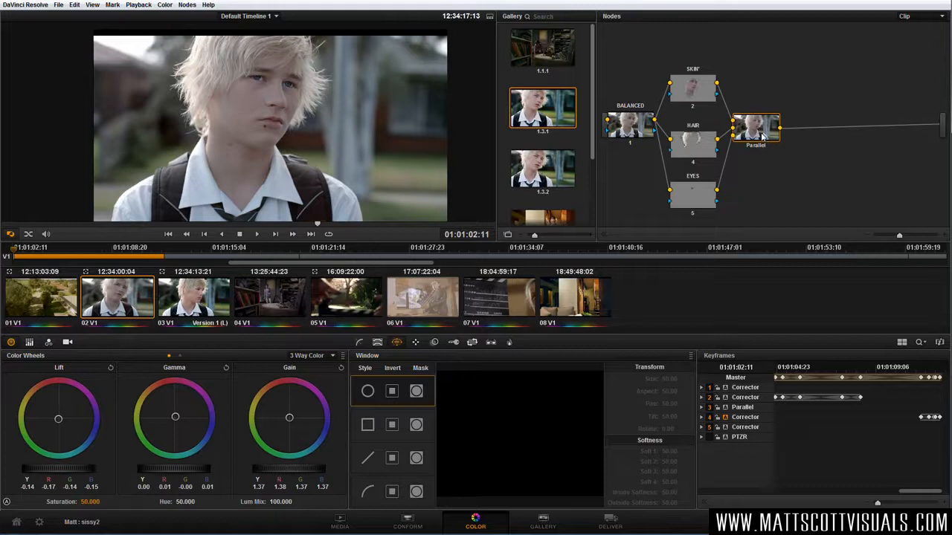
{"action": "left_click_drag", "start_coordinate": [700, 202], "coordinate": [699, 168]}
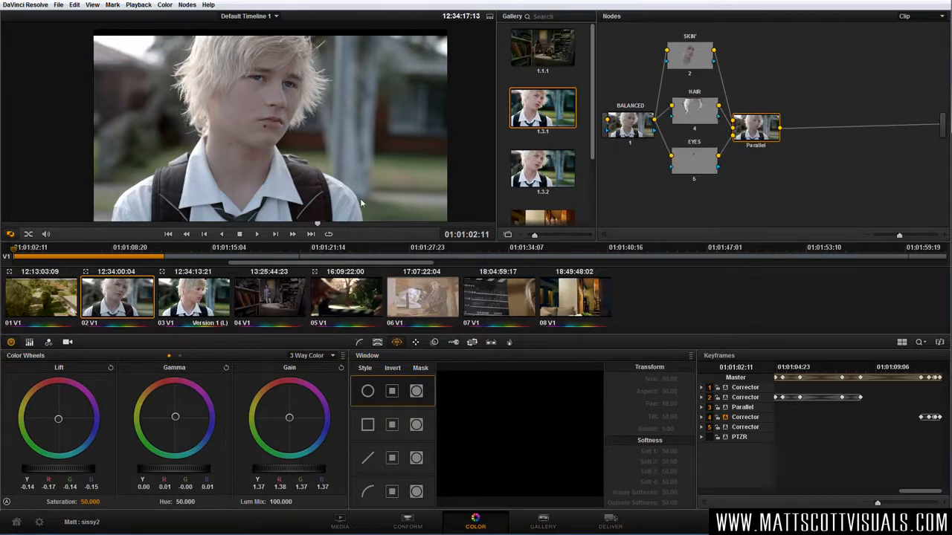
{"action": "scroll", "coordinate": [277, 199], "scroll_direction": "down", "scroll_amount": 1}
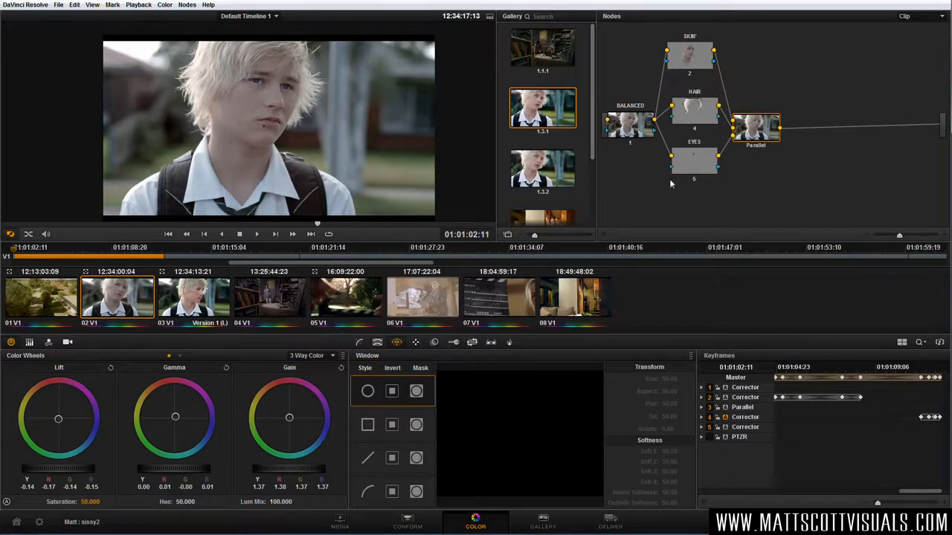
Step: Add another parallel node from the SKIN node, place it below EYES and label it SHIRT
{"action": "left_click", "coordinate": [699, 168]}
{"action": "left_click", "coordinate": [699, 59]}
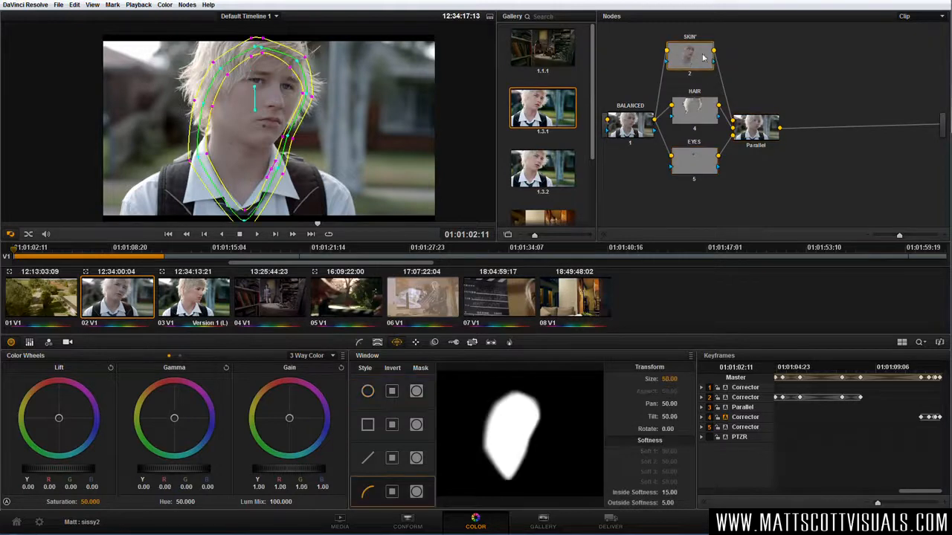
{"action": "left_click", "coordinate": [165, 5]}
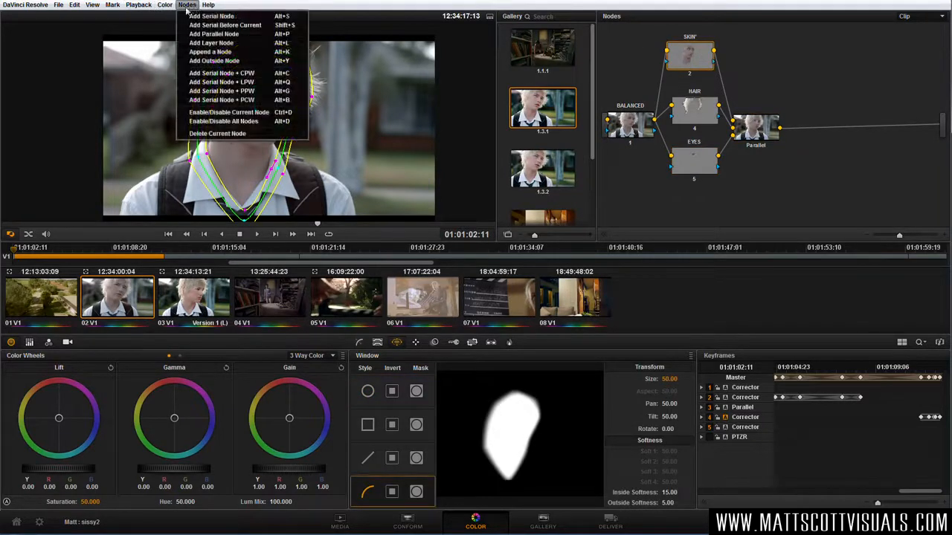
{"action": "left_click", "coordinate": [238, 34]}
{"action": "left_click_drag", "start_coordinate": [695, 223], "coordinate": [698, 204]}
{"action": "right_click", "coordinate": [698, 205]}
{"action": "left_click", "coordinate": [721, 211]}
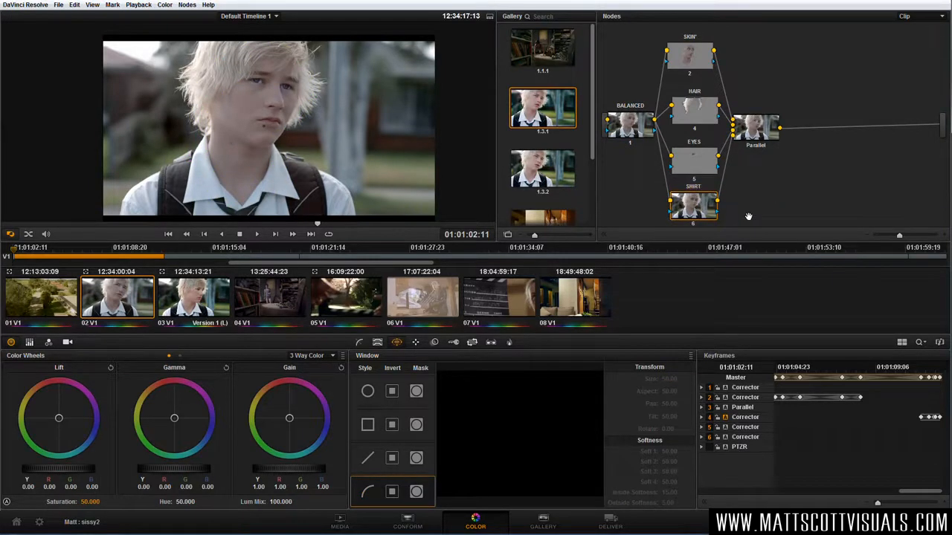
Step: Key the white collar in the SHIRT node with the HSL qualifier and raise the luminance high limit to 97.1
{"action": "left_click", "coordinate": [685, 217]}
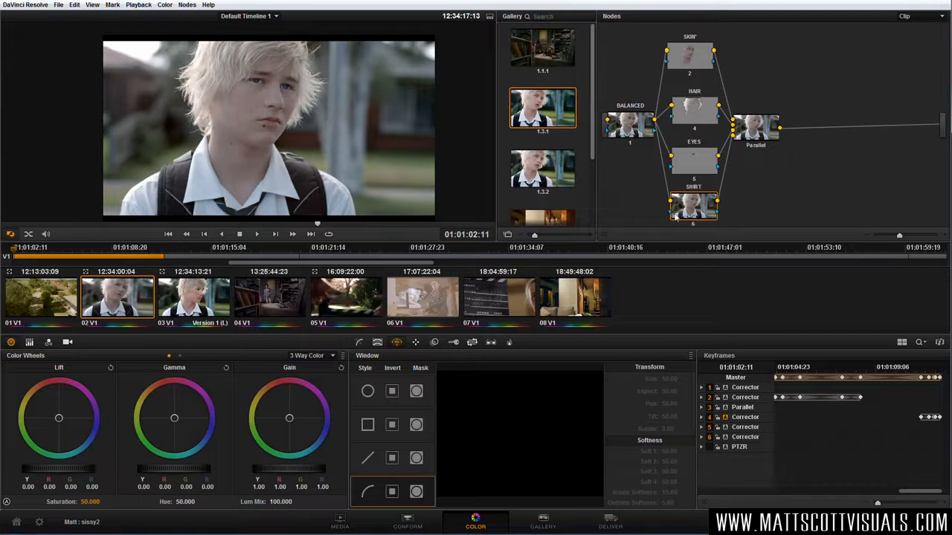
{"action": "left_click", "coordinate": [378, 343]}
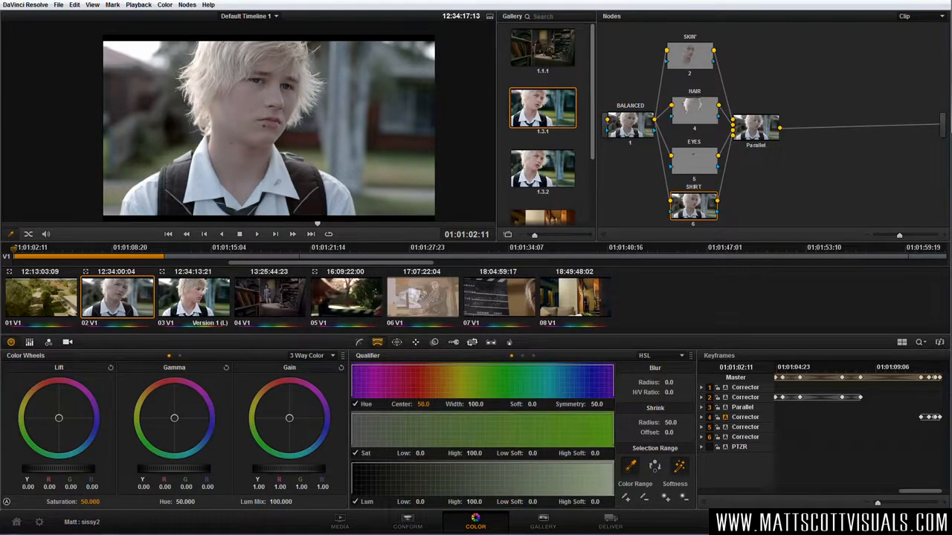
{"action": "left_click", "coordinate": [281, 183]}
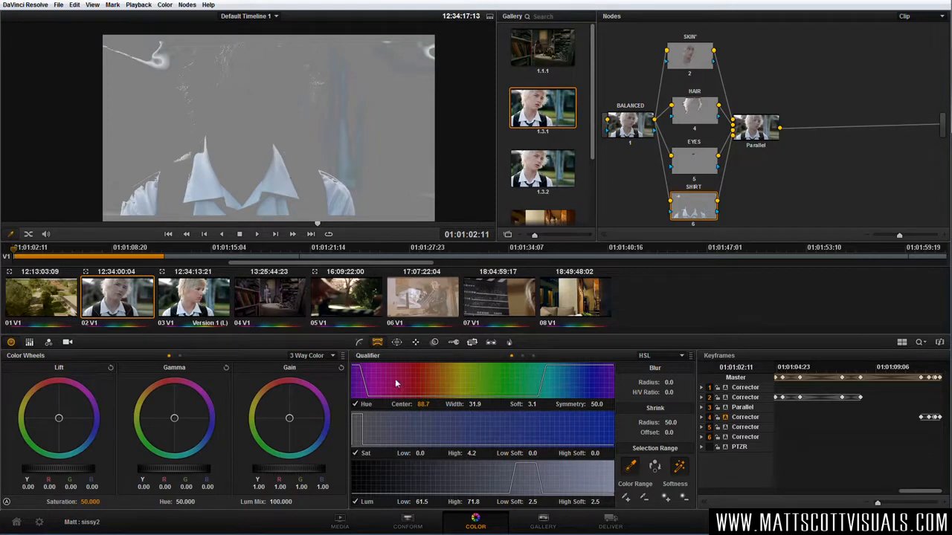
{"action": "left_click_drag", "start_coordinate": [474, 502], "coordinate": [484, 502]}
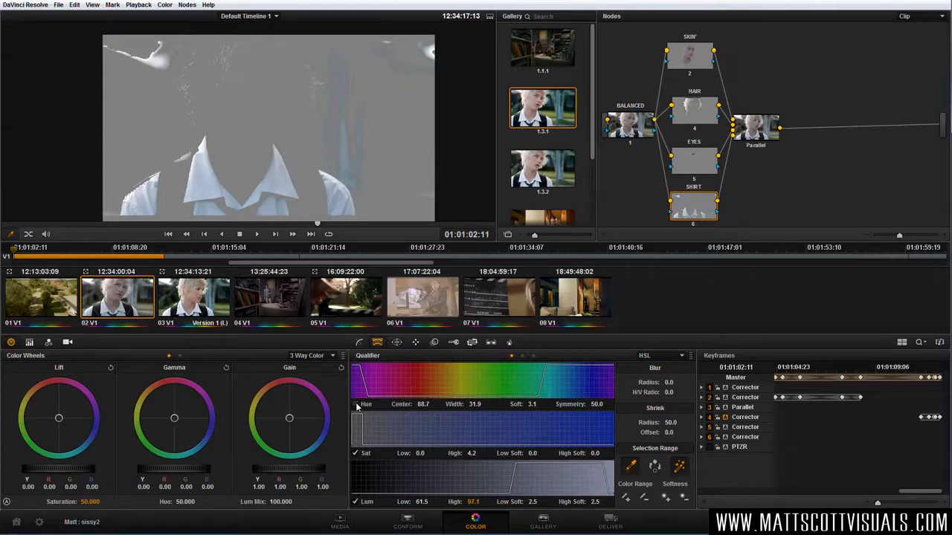
Step: Compare the shirt key with and without the hue range, leaving the hue range switched off
{"action": "left_click", "coordinate": [356, 404]}
{"action": "left_click", "coordinate": [356, 405]}
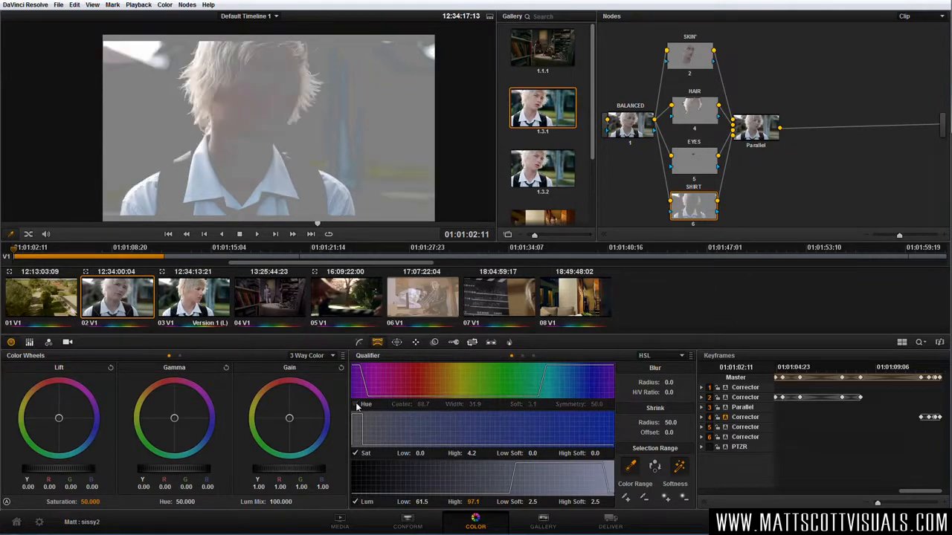
{"action": "left_click", "coordinate": [356, 405]}
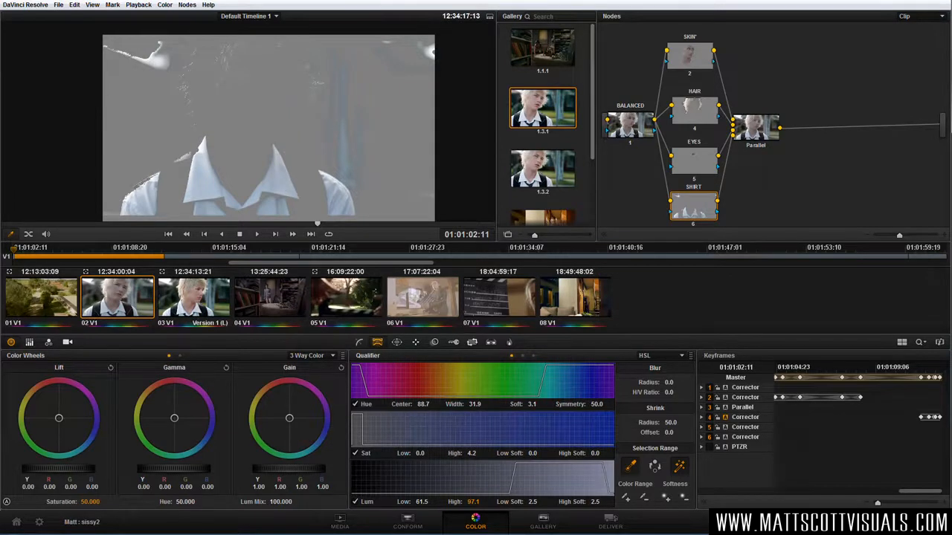
{"action": "scroll", "coordinate": [248, 123], "scroll_direction": "up", "scroll_amount": 2}
{"action": "left_click_drag", "start_coordinate": [246, 172], "coordinate": [324, 99]}
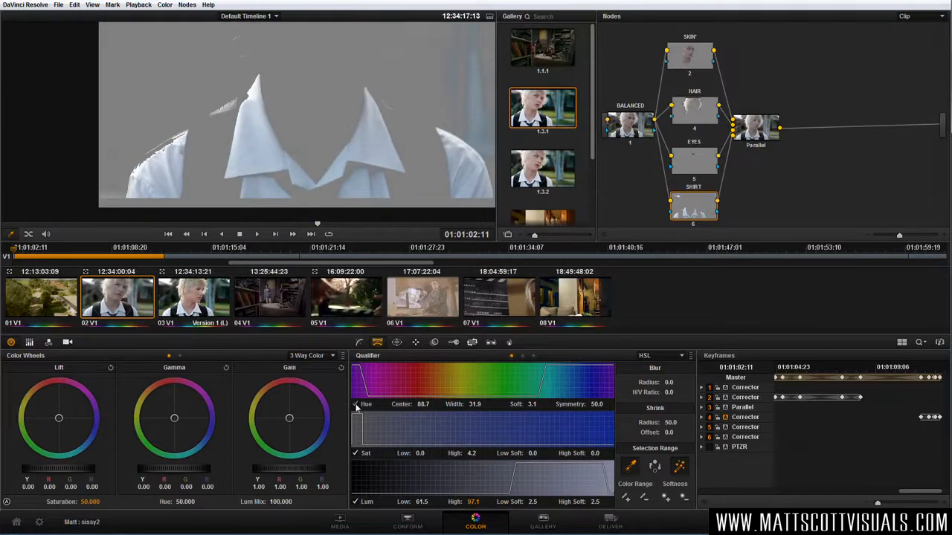
{"action": "left_click", "coordinate": [355, 405]}
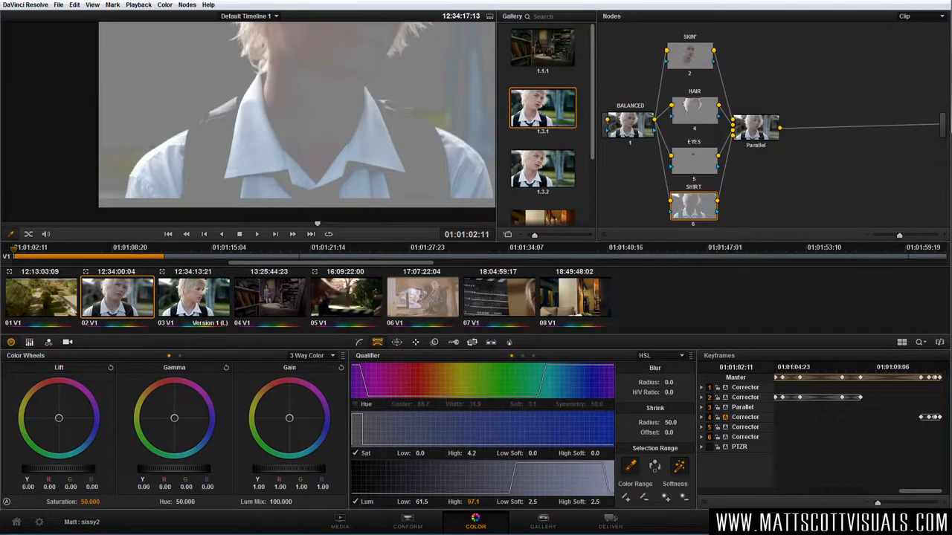
Step: Set the shirt key's luminance range to low 60.4 and high 100.0, with high softness at 0.0
{"action": "scroll", "coordinate": [333, 134], "scroll_direction": "down", "scroll_amount": 2}
{"action": "left_click_drag", "start_coordinate": [355, 111], "coordinate": [334, 142]}
{"action": "scroll", "coordinate": [333, 141], "scroll_direction": "down", "scroll_amount": 2}
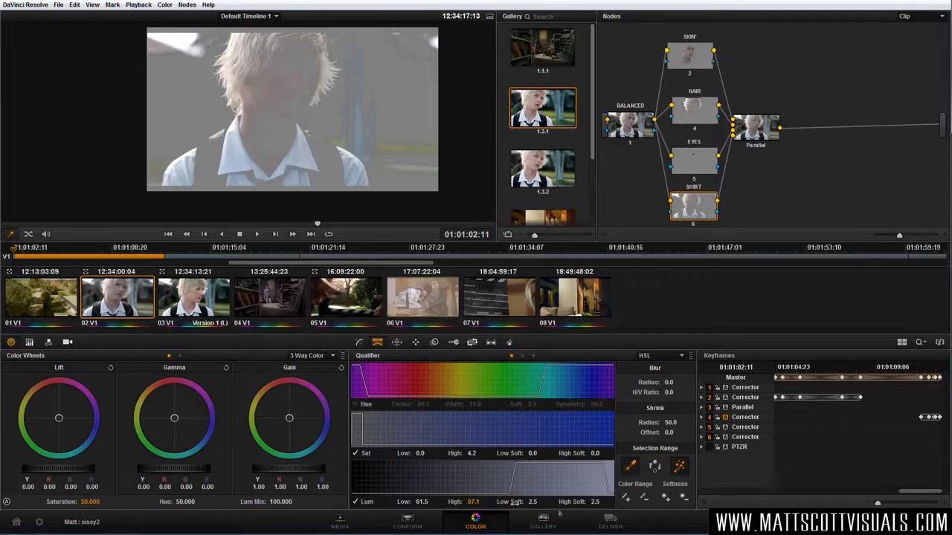
{"action": "double_click", "coordinate": [595, 503]}
{"action": "left_click_drag", "start_coordinate": [422, 502], "coordinate": [414, 502]}
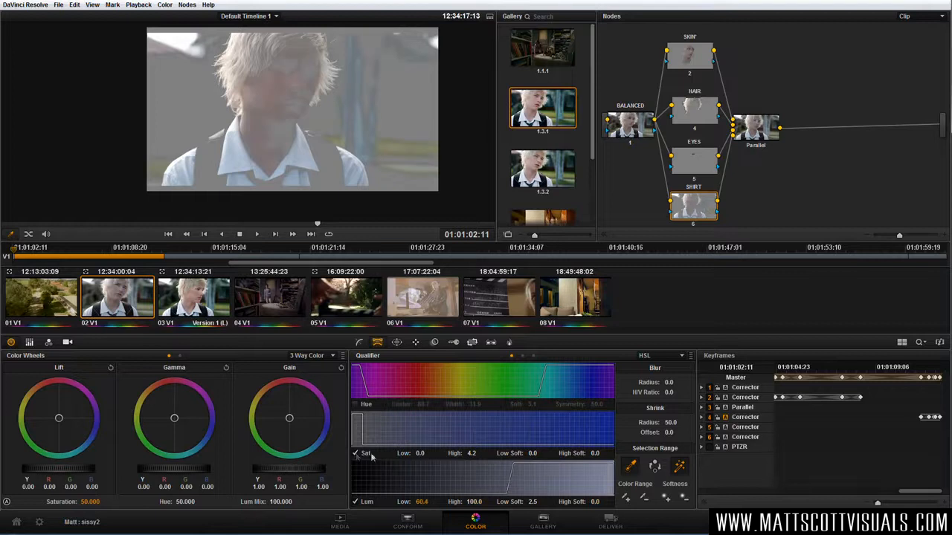
Step: Draw a closed curve window around the shirt and collar in the SHIRT node and refine its point at the collar tip
{"action": "left_click", "coordinate": [397, 342]}
{"action": "left_click", "coordinate": [373, 494]}
{"action": "left_click", "coordinate": [155, 187]}
{"action": "left_click", "coordinate": [173, 151]}
{"action": "left_click", "coordinate": [235, 108]}
{"action": "left_click", "coordinate": [250, 128]}
{"action": "left_click", "coordinate": [265, 159]}
{"action": "left_click", "coordinate": [292, 117]}
{"action": "left_click", "coordinate": [320, 122]}
{"action": "left_click", "coordinate": [371, 163]}
{"action": "left_click", "coordinate": [375, 201]}
{"action": "left_click", "coordinate": [158, 201]}
{"action": "left_click", "coordinate": [158, 201]}
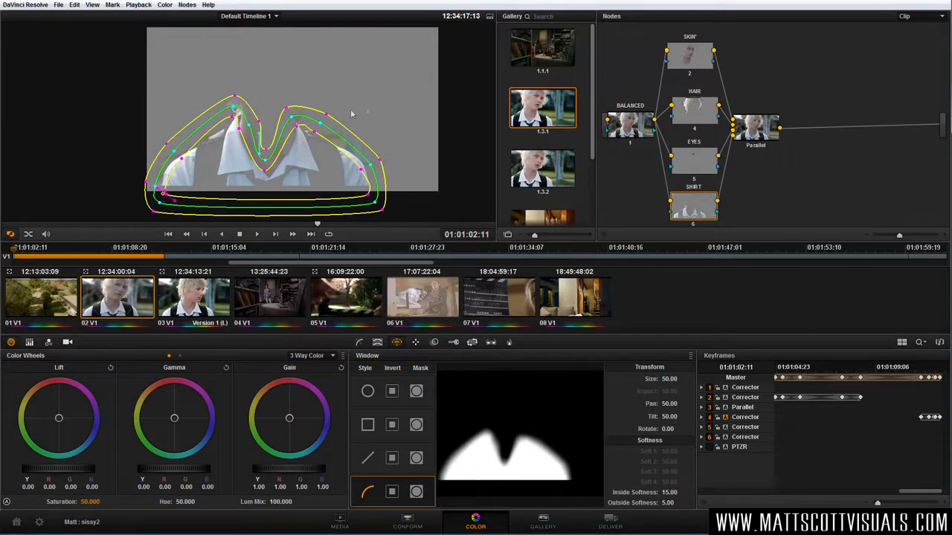
{"action": "mouse_move", "coordinate": [235, 112]}
{"action": "left_mouse_down"}
{"action": "mouse_move", "coordinate": [248, 128]}
{"action": "mouse_move", "coordinate": [238, 116]}
{"action": "left_mouse_up"}
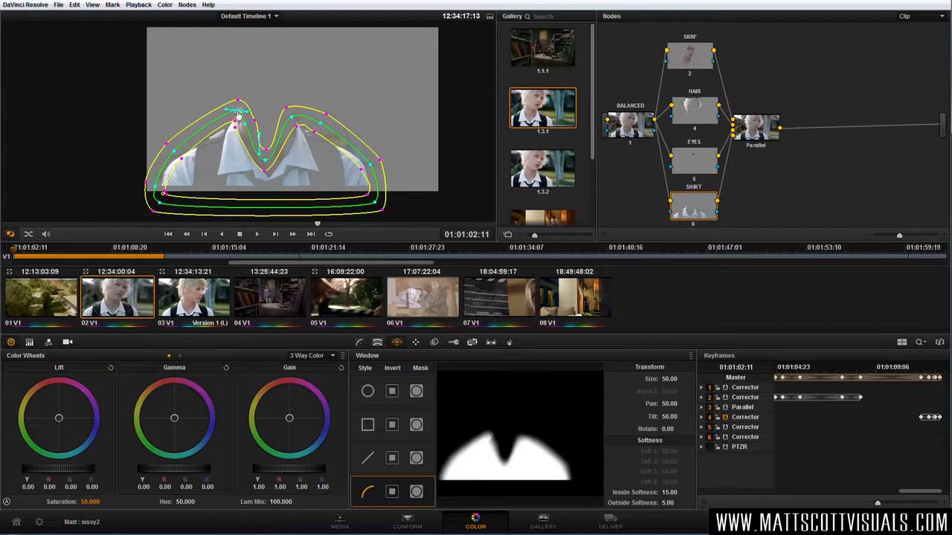
Step: Blur the shirt key with a radius of 43.9, re-enable its hue range and shift the hue center to 85.6
{"action": "left_click", "coordinate": [377, 342]}
{"action": "left_click_drag", "start_coordinate": [668, 382], "coordinate": [678, 381]}
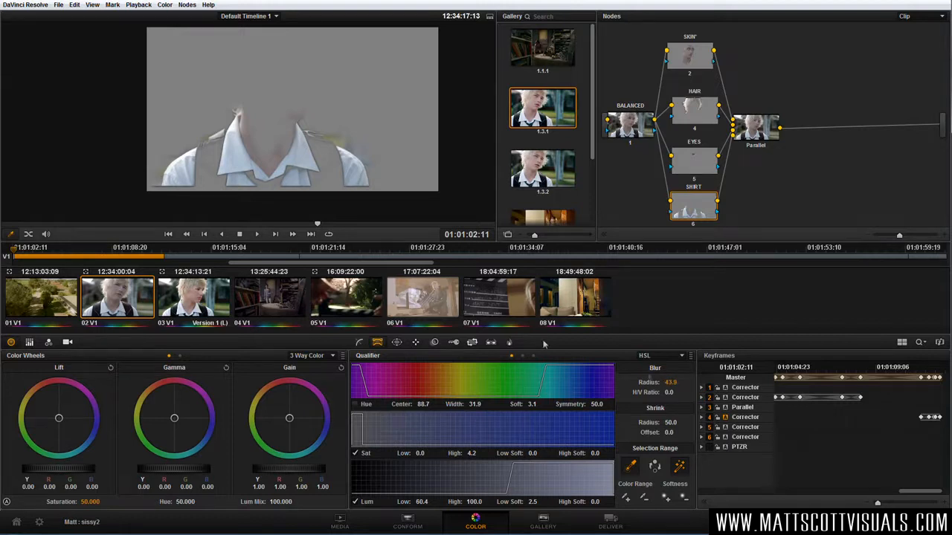
{"action": "left_click", "coordinate": [355, 405]}
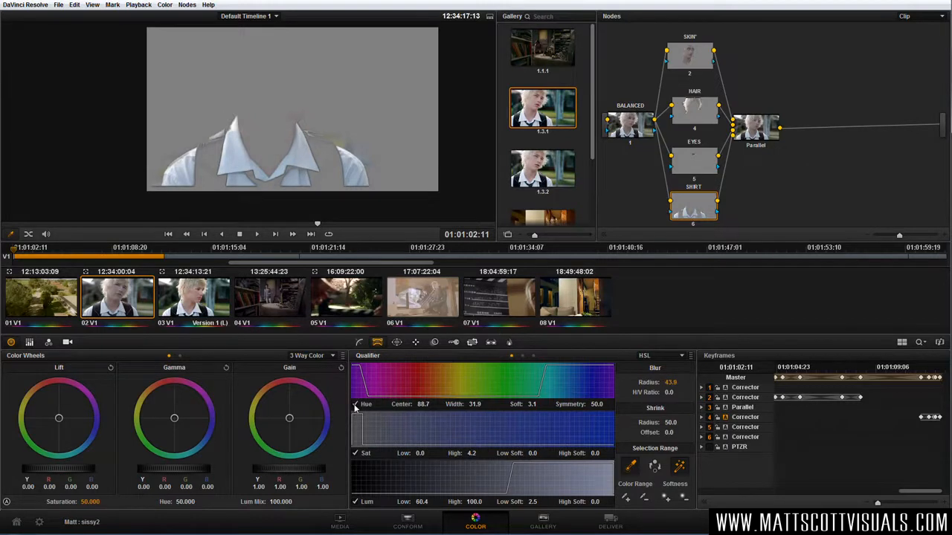
{"action": "left_click_drag", "start_coordinate": [422, 404], "coordinate": [431, 403]}
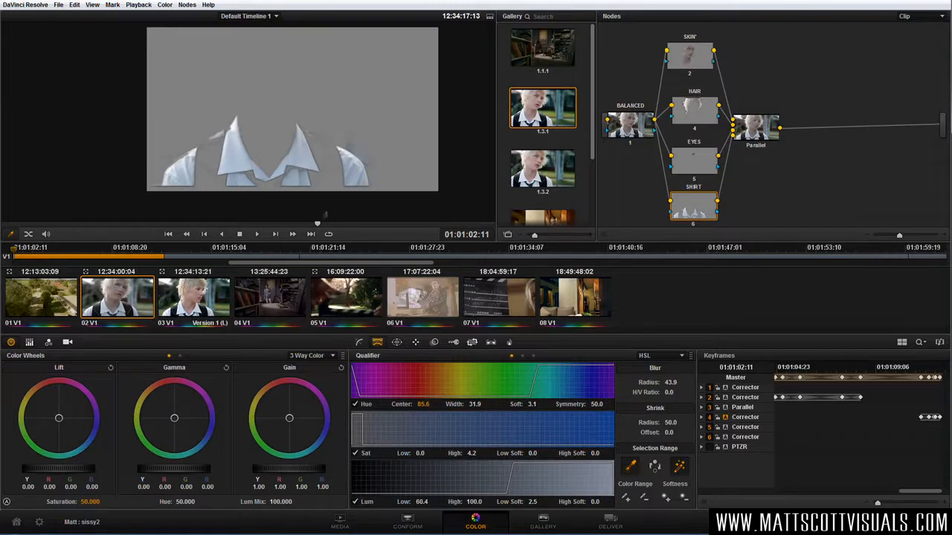
{"action": "left_click_drag", "start_coordinate": [545, 404], "coordinate": [543, 404]}
Step: Track the shirt window forward through the clip, return to the starting frame and track it backward
{"action": "left_click", "coordinate": [416, 343]}
{"action": "left_click", "coordinate": [417, 410]}
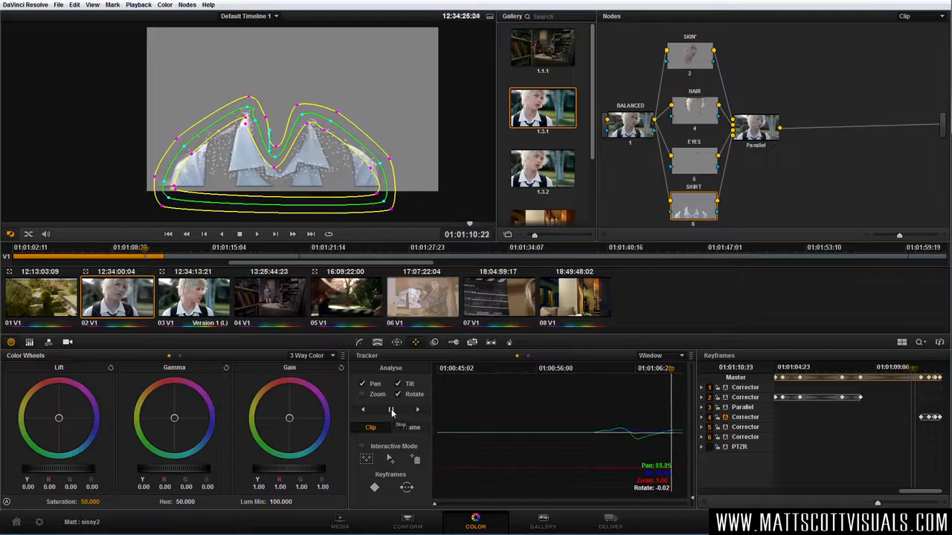
{"action": "left_click", "coordinate": [392, 410]}
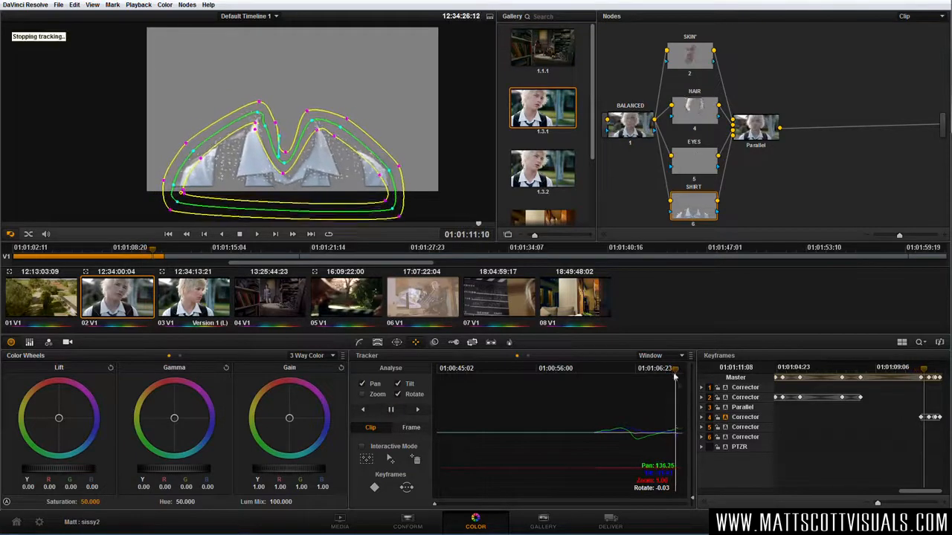
{"action": "left_click_drag", "start_coordinate": [674, 376], "coordinate": [595, 380]}
{"action": "left_click", "coordinate": [363, 411]}
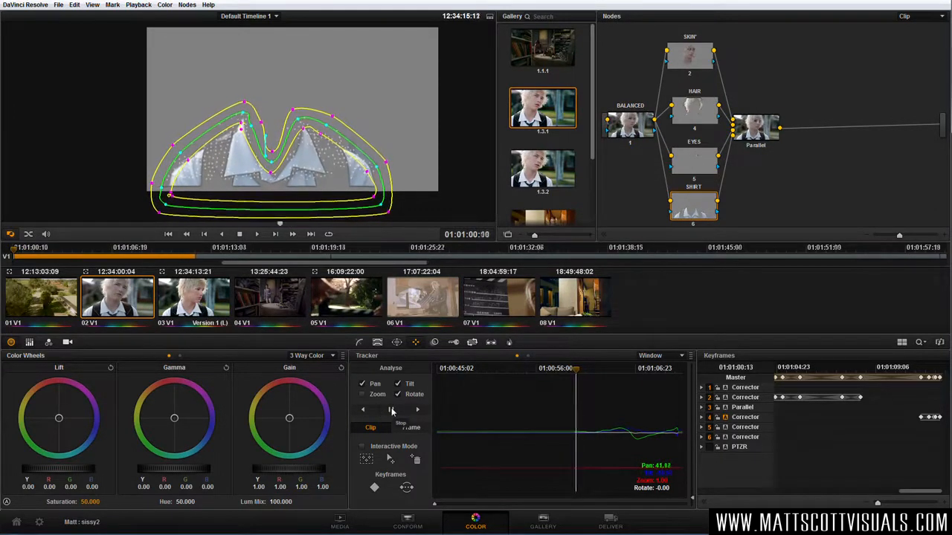
{"action": "left_click", "coordinate": [392, 412]}
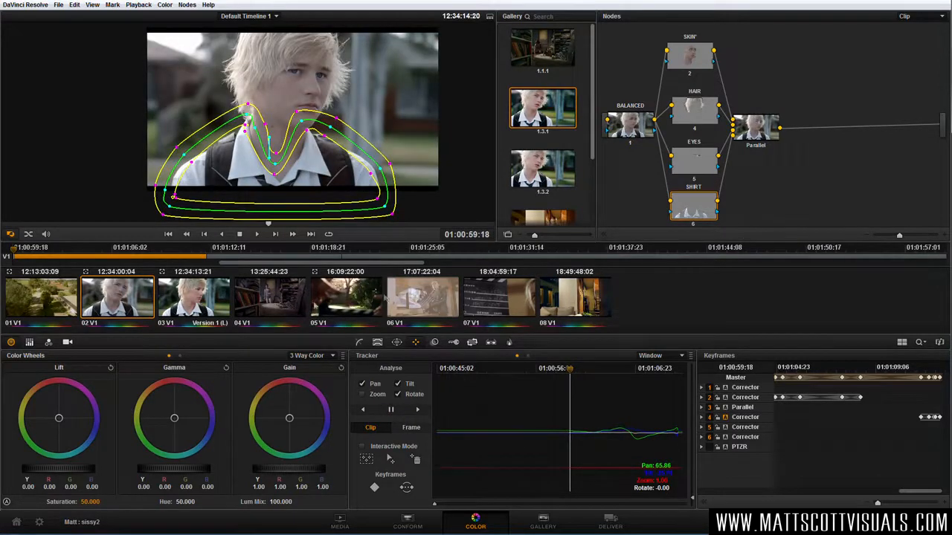
Step: Reset the gamma and gain corrections on the EYES node
{"action": "left_click", "coordinate": [703, 165]}
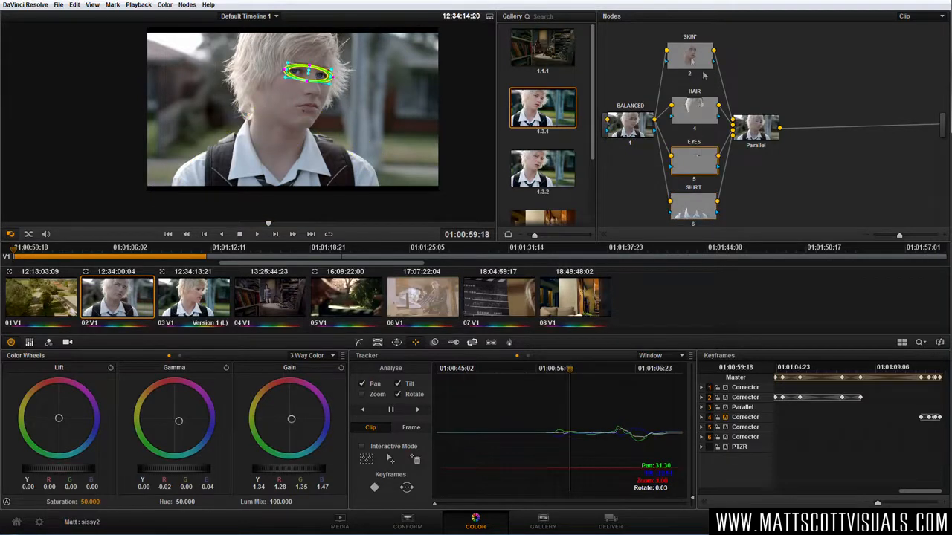
{"action": "left_click", "coordinate": [764, 135]}
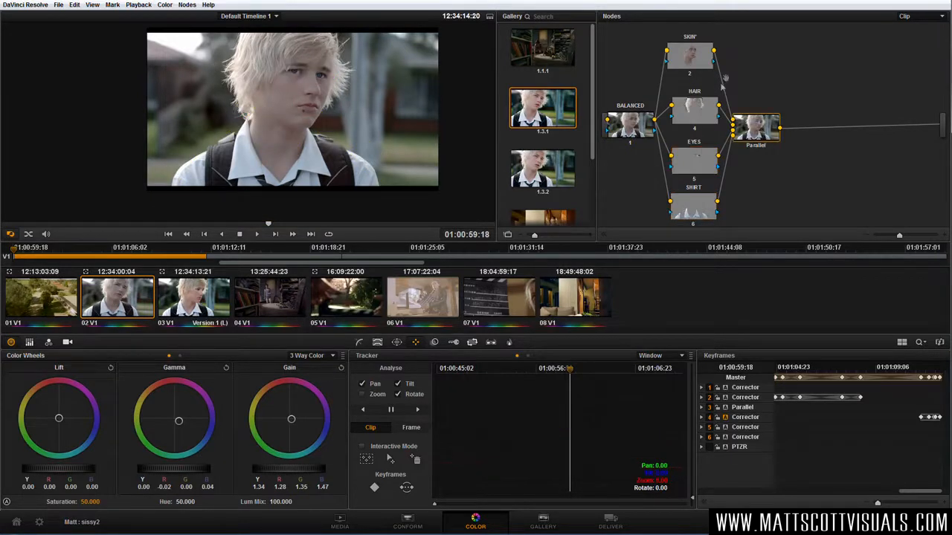
{"action": "left_click", "coordinate": [696, 162]}
{"action": "left_click", "coordinate": [226, 368]}
{"action": "left_click", "coordinate": [340, 368]}
Step: Add a serial node after the Parallel node and label it contrast
{"action": "left_click", "coordinate": [360, 343]}
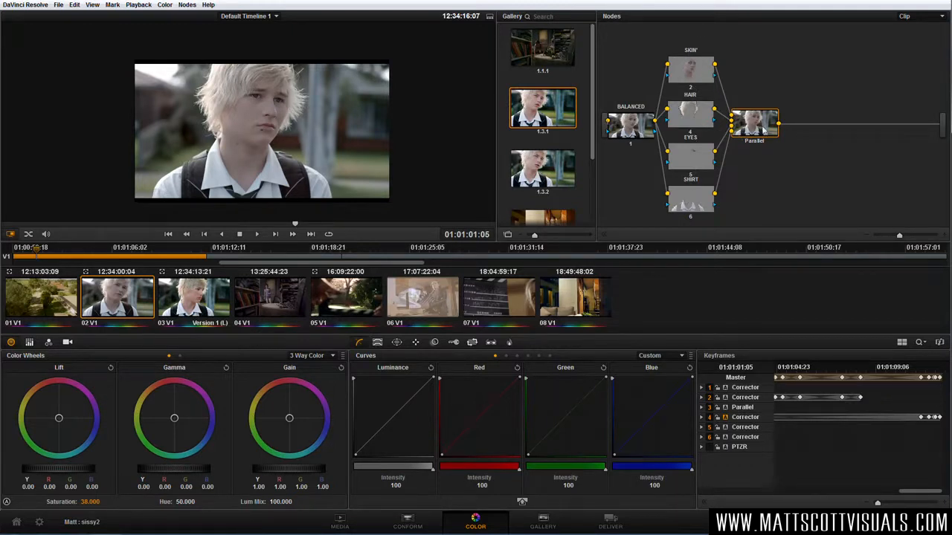
{"action": "key", "text": "alt+s"}
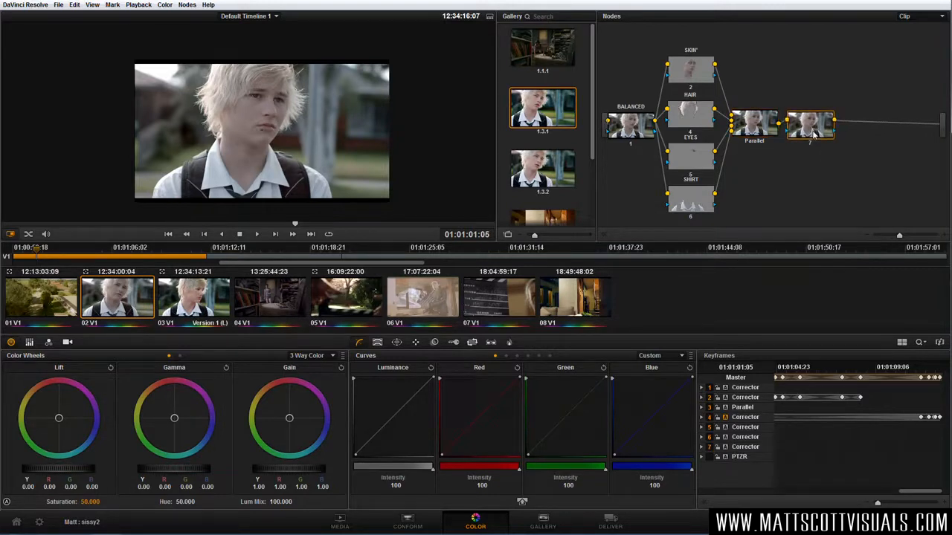
{"action": "right_click", "coordinate": [814, 134]}
{"action": "left_click", "coordinate": [845, 138]}
{"action": "key", "text": "Return"}
Step: Shape the contrast node's luminance curve by lowering a point in the shadows and raising one in the highlights
{"action": "left_click_drag", "start_coordinate": [370, 442], "coordinate": [364, 450]}
{"action": "left_click_drag", "start_coordinate": [405, 406], "coordinate": [403, 404]}
{"action": "left_click_drag", "start_coordinate": [363, 450], "coordinate": [365, 447]}
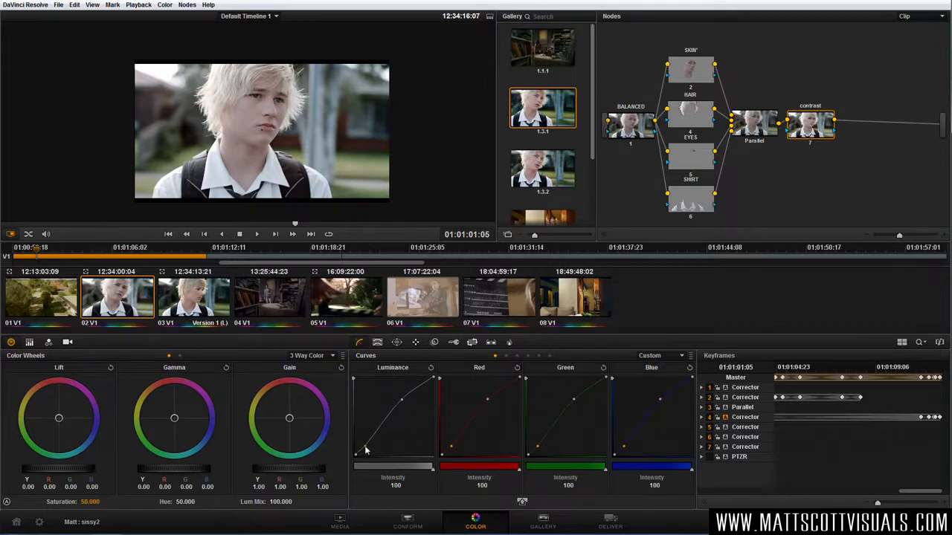
Step: Compare the image with the contrast node disabled and enabled, checking the face up close
{"action": "key", "text": "ctrl+d"}
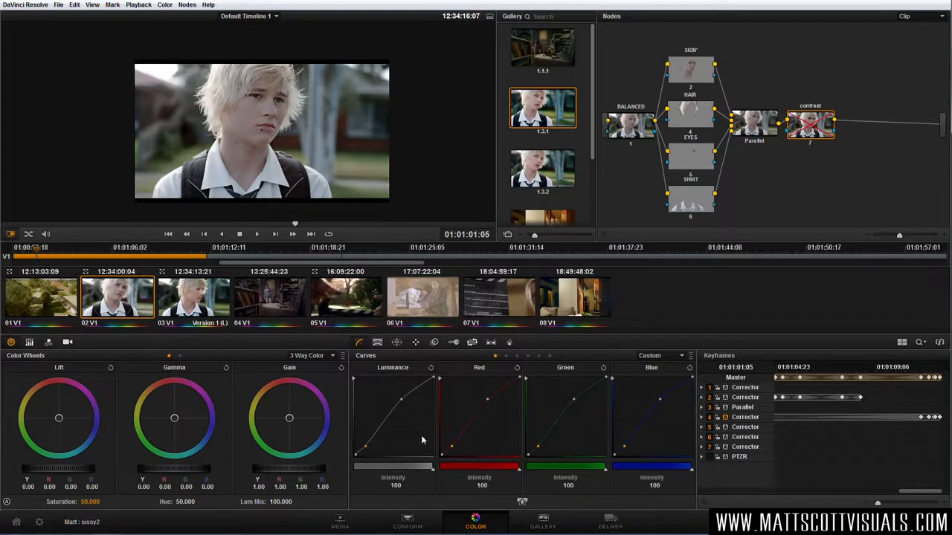
{"action": "key", "text": "ctrl+d"}
{"action": "scroll", "coordinate": [290, 164], "scroll_direction": "up", "scroll_amount": 2}
{"action": "left_click_drag", "start_coordinate": [291, 163], "coordinate": [323, 158]}
{"action": "key", "text": "ctrl+d"}
{"action": "key", "text": "ctrl+d"}
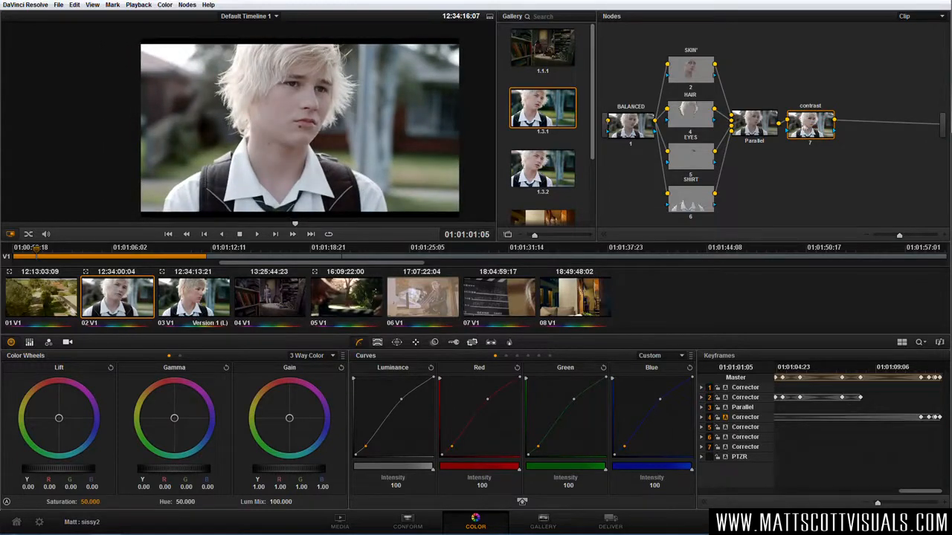
Step: Relabel the contrast node COLOUR/CONTRAST and set its saturation to 60
{"action": "right_click", "coordinate": [813, 125]}
{"action": "left_click", "coordinate": [825, 129]}
{"action": "key", "text": "Return"}
{"action": "left_click", "coordinate": [93, 502]}
Step: Compare the image with the COLOUR/CONTRAST node disabled and enabled
{"action": "key", "text": "ctrl+d"}
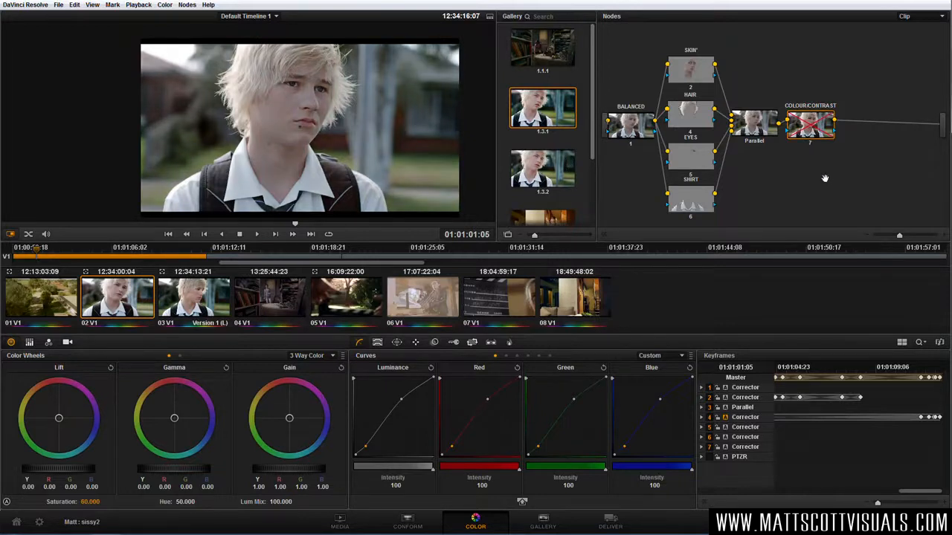
{"action": "key", "text": "ctrl+d"}
{"action": "key", "text": "ctrl+d"}
{"action": "key", "text": "ctrl+d"}
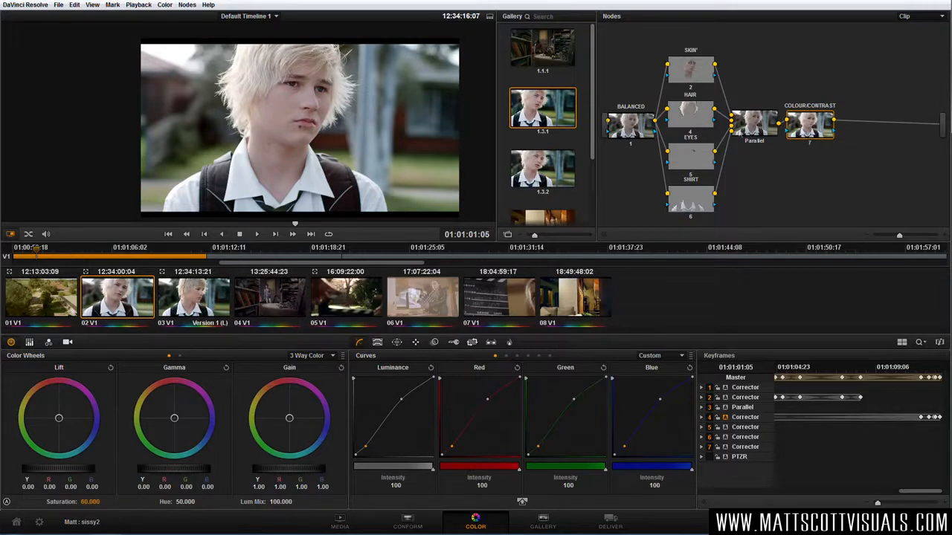
Step: Wipe between the current grade and gallery still 1.3.1 to compare them, and close the comparison
{"action": "double_click", "coordinate": [552, 114]}
{"action": "left_click_drag", "start_coordinate": [247, 146], "coordinate": [351, 130]}
{"action": "key", "text": "ctrl+w"}
{"action": "left_click_drag", "start_coordinate": [809, 130], "coordinate": [813, 128]}
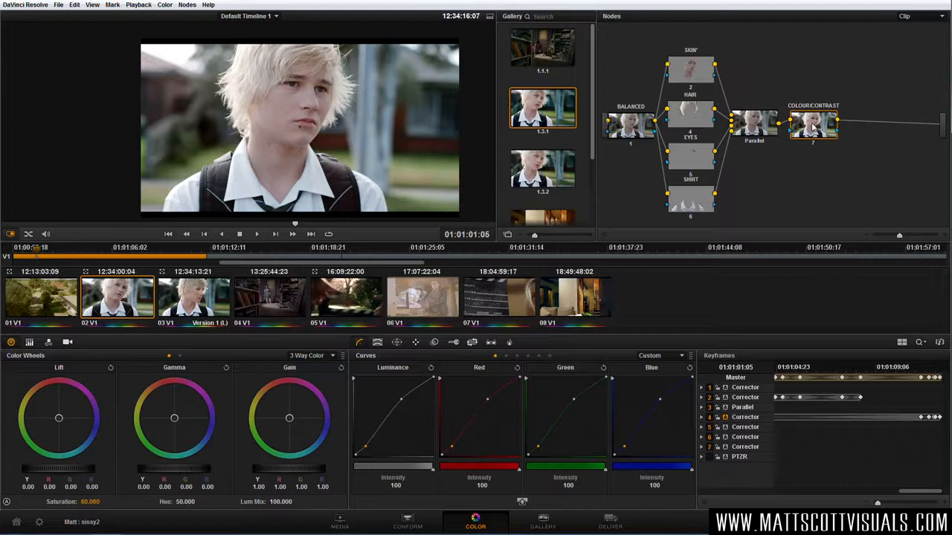
Step: Cool the SKIN node slightly by shifting its gain to red 0.98 and blue 1.05
{"action": "left_click", "coordinate": [691, 72]}
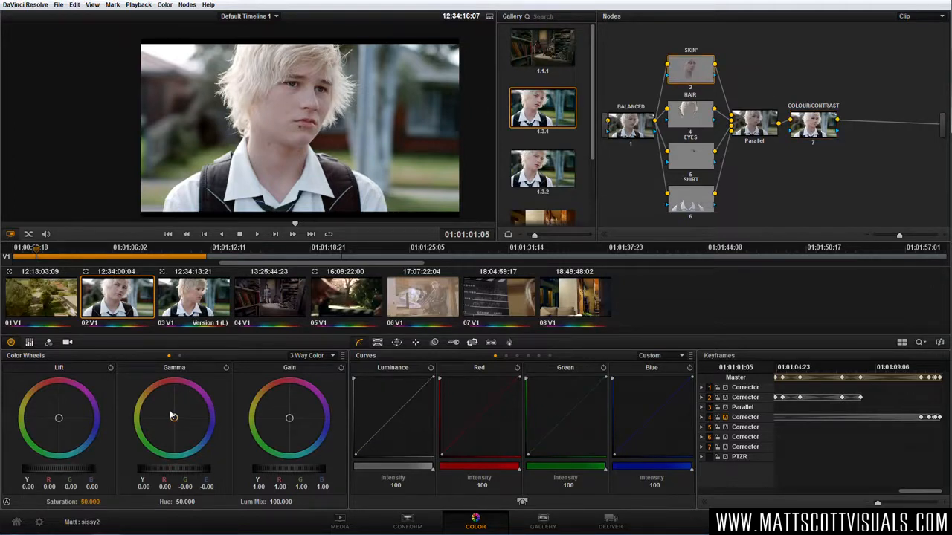
{"action": "mouse_move", "coordinate": [292, 421]}
{"action": "left_mouse_down"}
{"action": "mouse_move", "coordinate": [303, 437]}
{"action": "mouse_move", "coordinate": [305, 424]}
{"action": "left_mouse_up"}
{"action": "scroll", "coordinate": [289, 183], "scroll_direction": "up", "scroll_amount": 2}
{"action": "left_click_drag", "start_coordinate": [327, 159], "coordinate": [311, 183]}
{"action": "left_click_drag", "start_coordinate": [292, 431], "coordinate": [290, 419]}
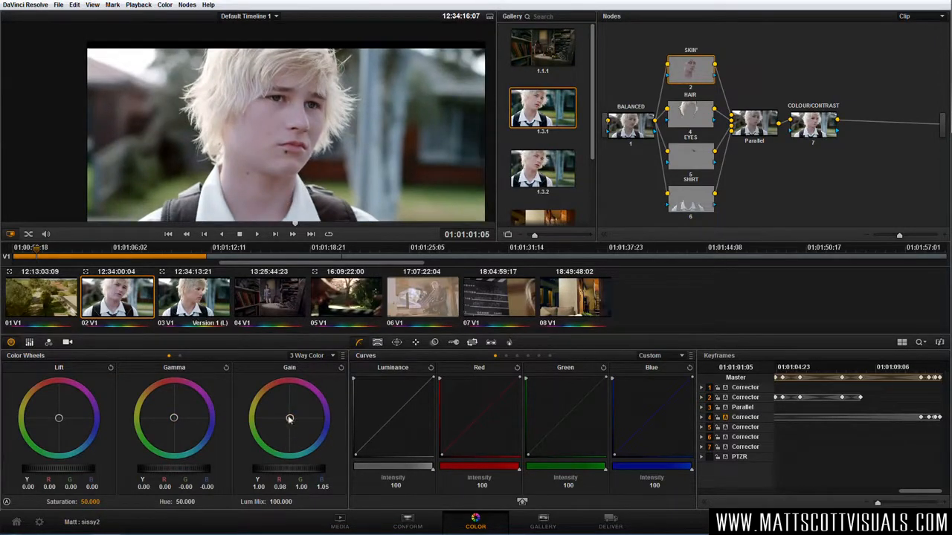
Step: Warm the HAIR node slightly by shifting its gain to red 1.02
{"action": "key", "text": "alt+shift+apostrophe"}
{"action": "left_click_drag", "start_coordinate": [289, 420], "coordinate": [291, 418]}
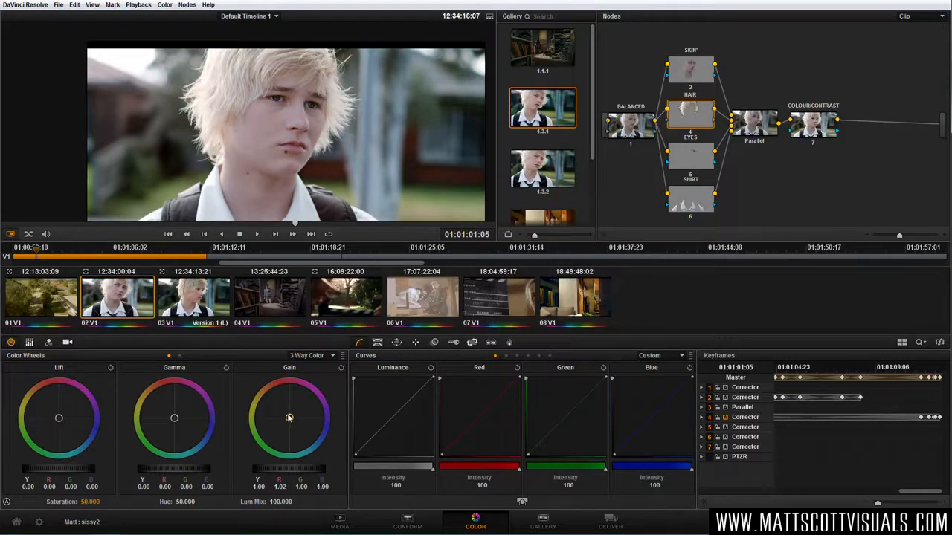
Step: Brighten the EYES node with gain 1.11 and gamma 0.02, and tint its gain toward blue at 1.22
{"action": "left_click", "coordinate": [690, 161]}
{"action": "left_click_drag", "start_coordinate": [273, 473], "coordinate": [337, 473]}
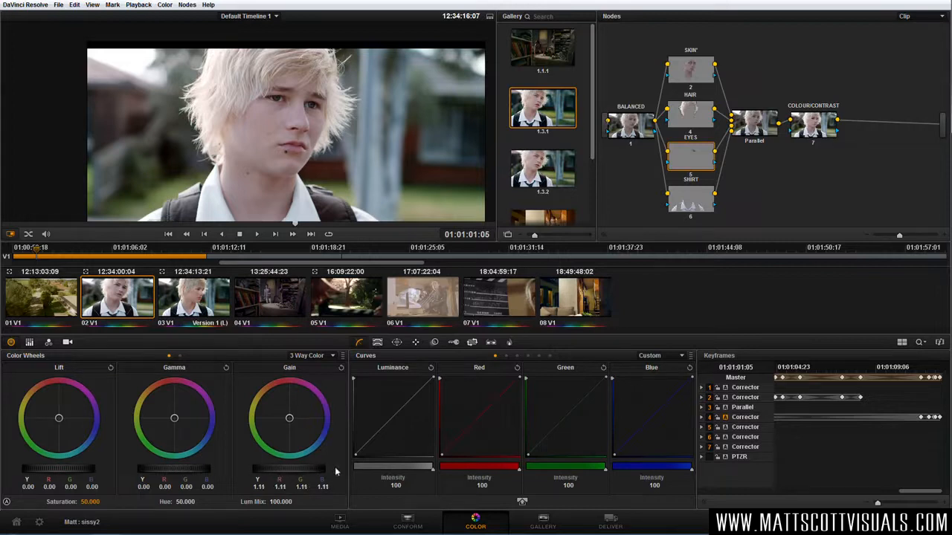
{"action": "left_click_drag", "start_coordinate": [168, 473], "coordinate": [219, 472]}
{"action": "left_click_drag", "start_coordinate": [290, 420], "coordinate": [308, 437]}
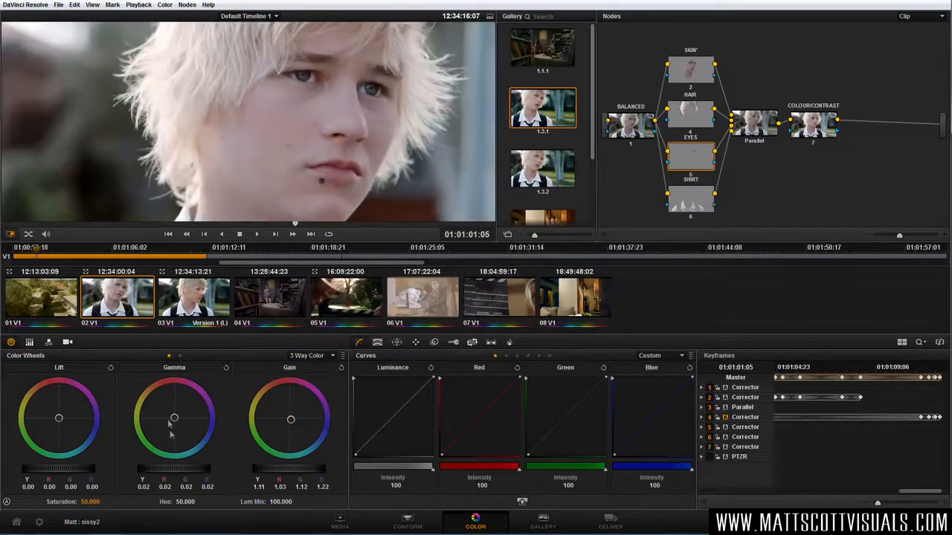
Step: Push the SKIN node's gain further toward blue, to 1.07
{"action": "left_click_drag", "start_coordinate": [291, 420], "coordinate": [305, 424]}
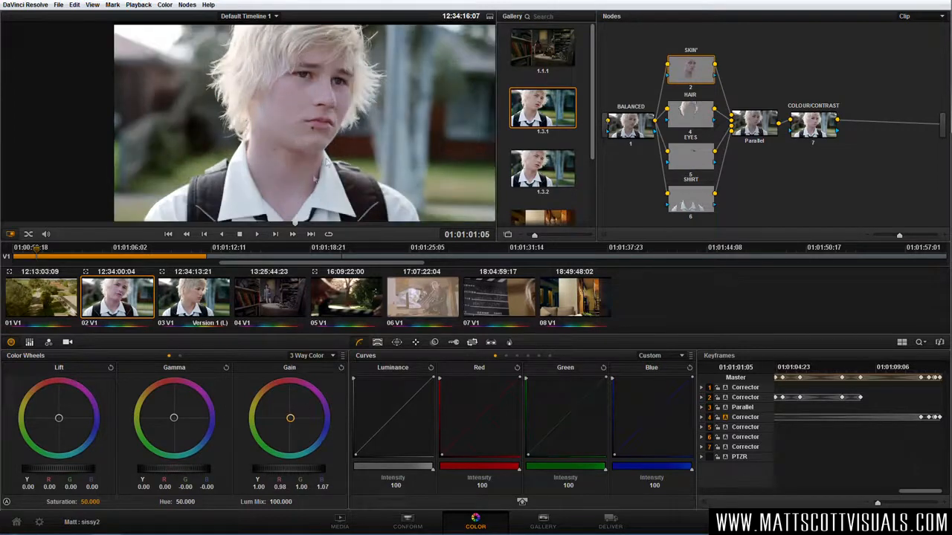
Step: Shift the SKIN node's gain to red 0.98 and blue 1.05, and the HAIR node's gain to red 1.02
{"action": "left_click_drag", "start_coordinate": [291, 418], "coordinate": [290, 420]}
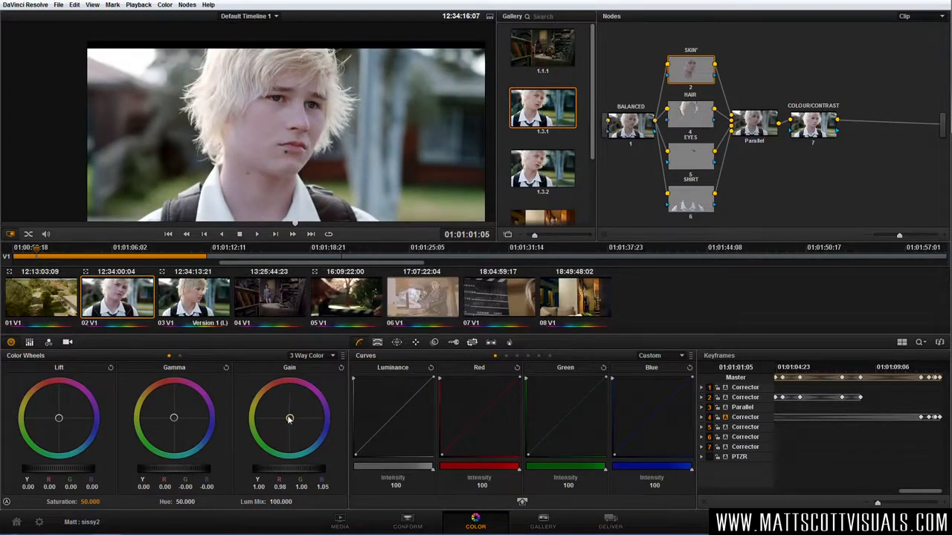
{"action": "left_click", "coordinate": [691, 121]}
{"action": "left_click_drag", "start_coordinate": [287, 419], "coordinate": [289, 418]}
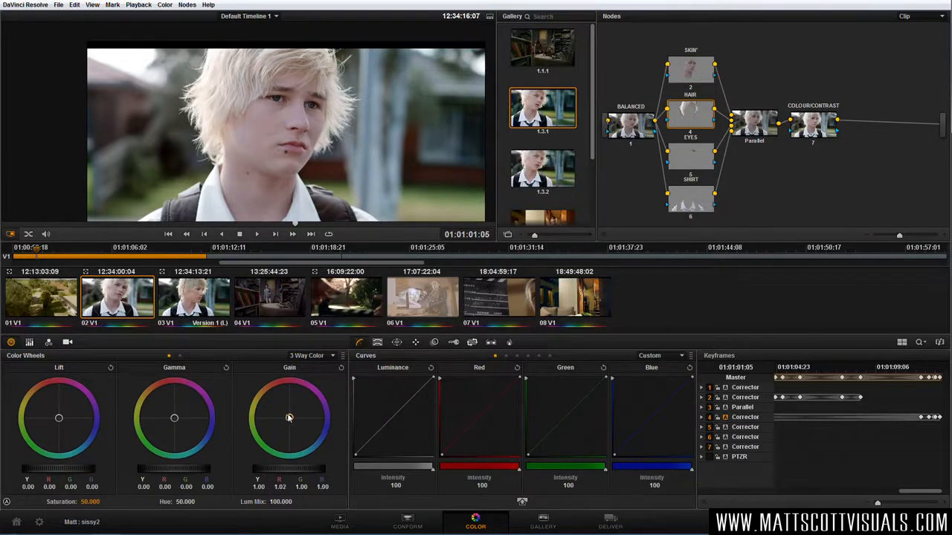
Step: Brighten the EYES node with master gain 1.11 and gamma 0.02, tinting its gain to red 1.03, green 1.12 and blue 1.22
{"action": "left_click", "coordinate": [689, 160]}
{"action": "left_click_drag", "start_coordinate": [270, 470], "coordinate": [336, 472]}
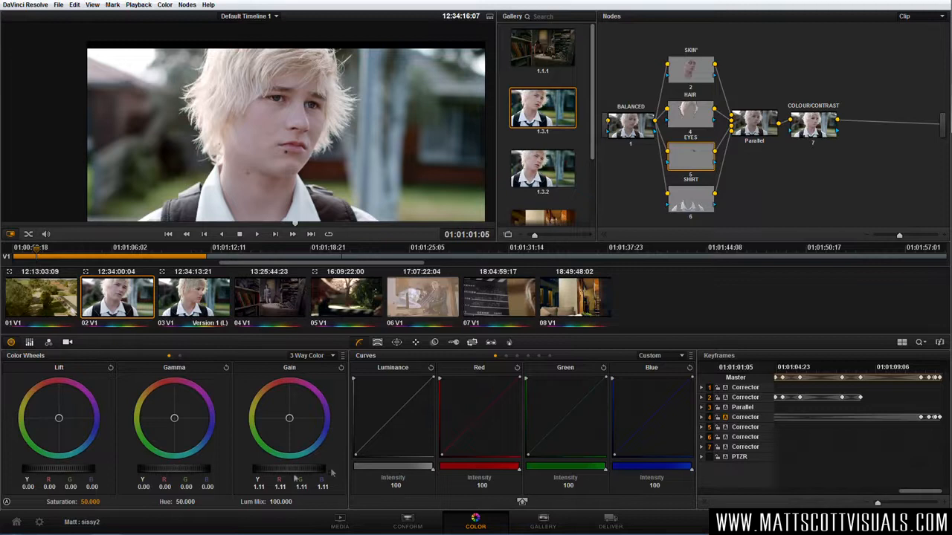
{"action": "left_click_drag", "start_coordinate": [177, 473], "coordinate": [205, 471]}
{"action": "left_click_drag", "start_coordinate": [302, 444], "coordinate": [308, 437]}
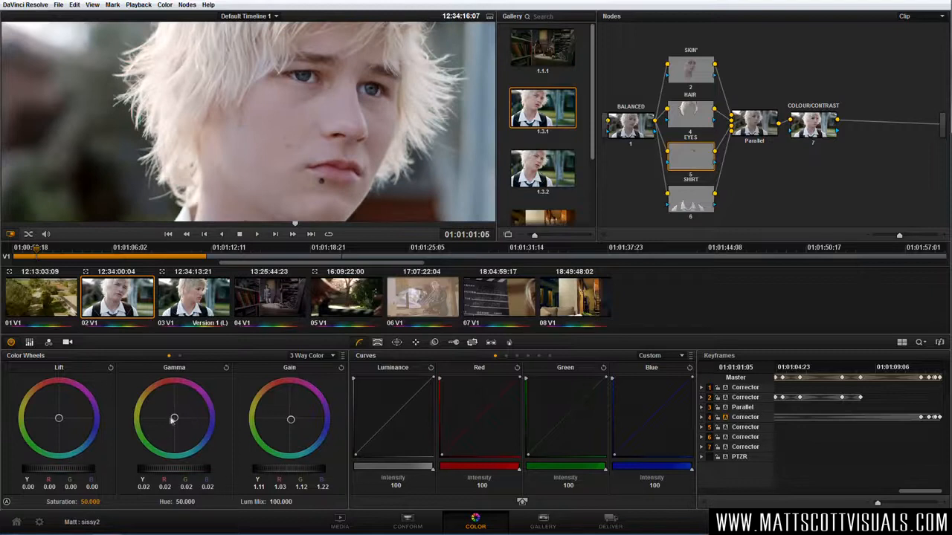
Step: Rebalance the EYES node to gain red 1.04, green 1.14, blue 1.02 and gamma 0.06 with red 0.03 and blue 0.11
{"action": "left_click_drag", "start_coordinate": [174, 419], "coordinate": [209, 452]}
{"action": "left_click_drag", "start_coordinate": [291, 421], "coordinate": [282, 383]}
{"action": "left_click_drag", "start_coordinate": [178, 421], "coordinate": [205, 439]}
{"action": "mouse_move", "coordinate": [305, 418]}
{"action": "left_mouse_down"}
{"action": "mouse_move", "coordinate": [276, 420]}
{"action": "mouse_move", "coordinate": [287, 421]}
{"action": "left_mouse_up"}
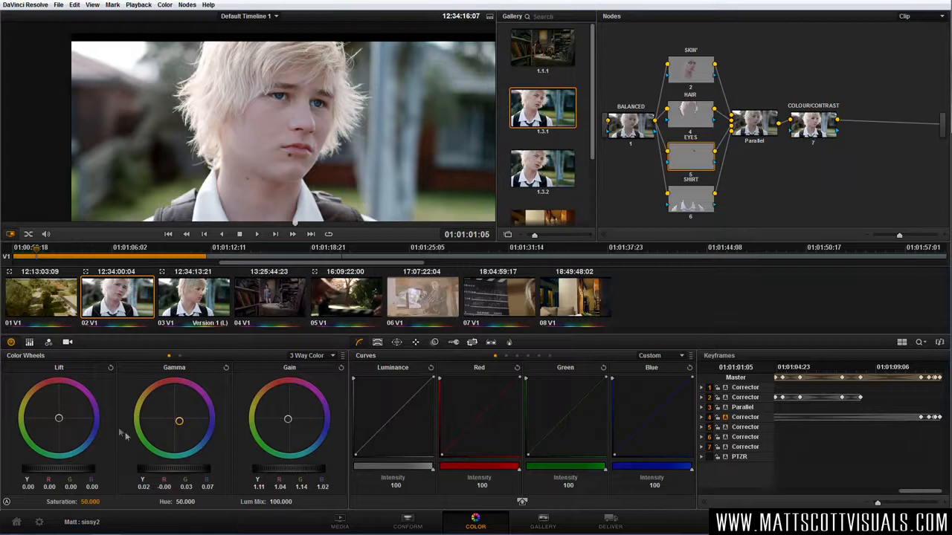
{"action": "left_click_drag", "start_coordinate": [167, 465], "coordinate": [212, 475]}
Step: Compare the image with the EYES node switched off and on, inspecting the eyes up close
{"action": "key", "text": "ctrl+d"}
{"action": "key", "text": "ctrl+d"}
{"action": "key", "text": "ctrl+d"}
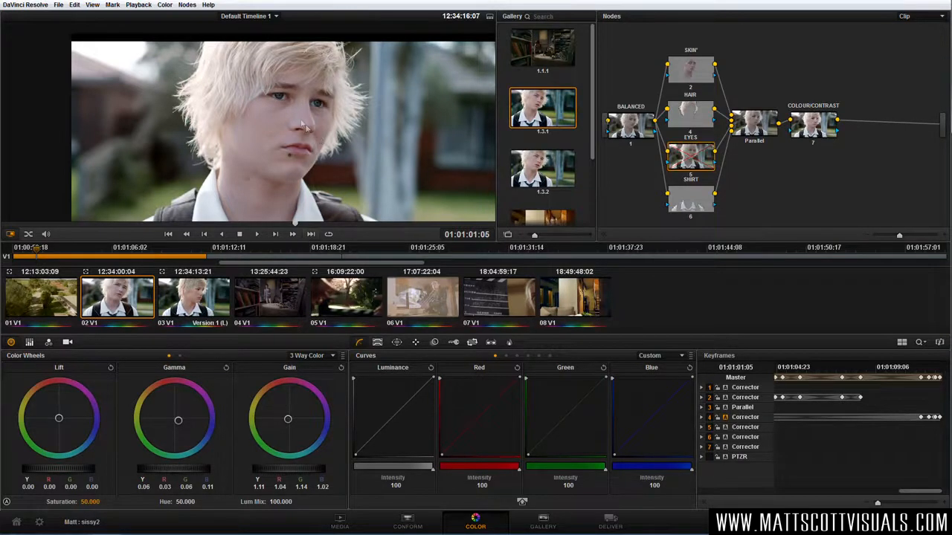
{"action": "scroll", "coordinate": [301, 119], "scroll_direction": "up", "scroll_amount": 2}
{"action": "key", "text": "ctrl+d"}
{"action": "key", "text": "ctrl+d"}
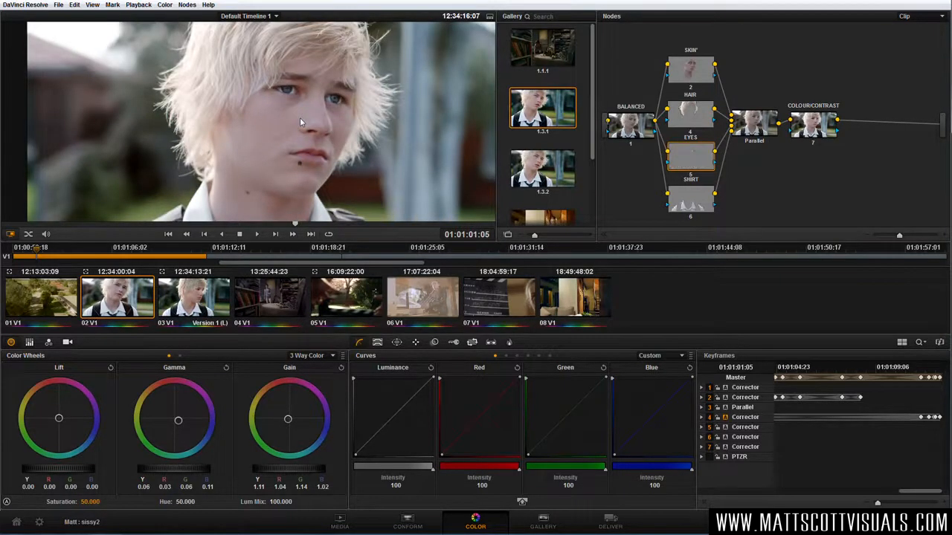
{"action": "scroll", "coordinate": [300, 118], "scroll_direction": "down", "scroll_amount": 2}
Step: Adjust the SKIN node to gain red 0.99 and blue 1.04, with gamma blue at -0.01
{"action": "left_click", "coordinate": [692, 69]}
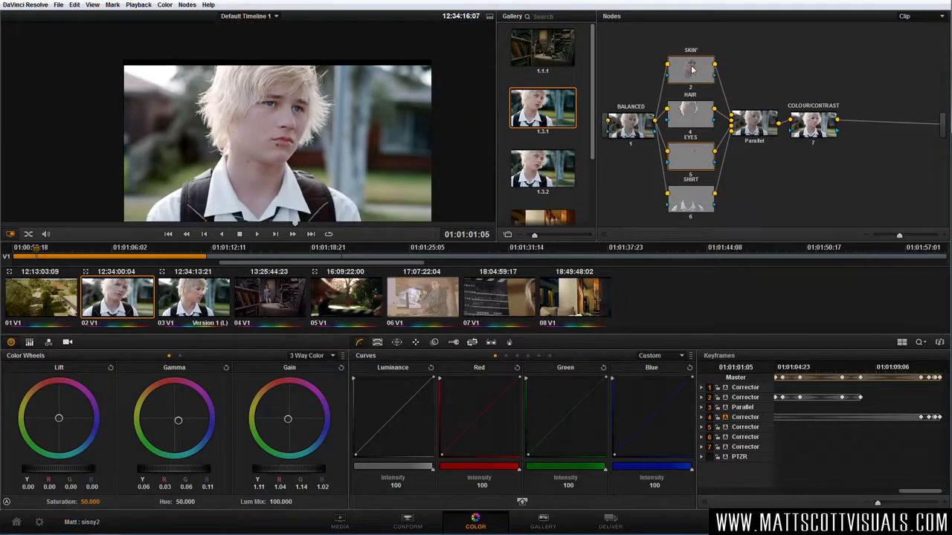
{"action": "left_click_drag", "start_coordinate": [173, 421], "coordinate": [168, 422]}
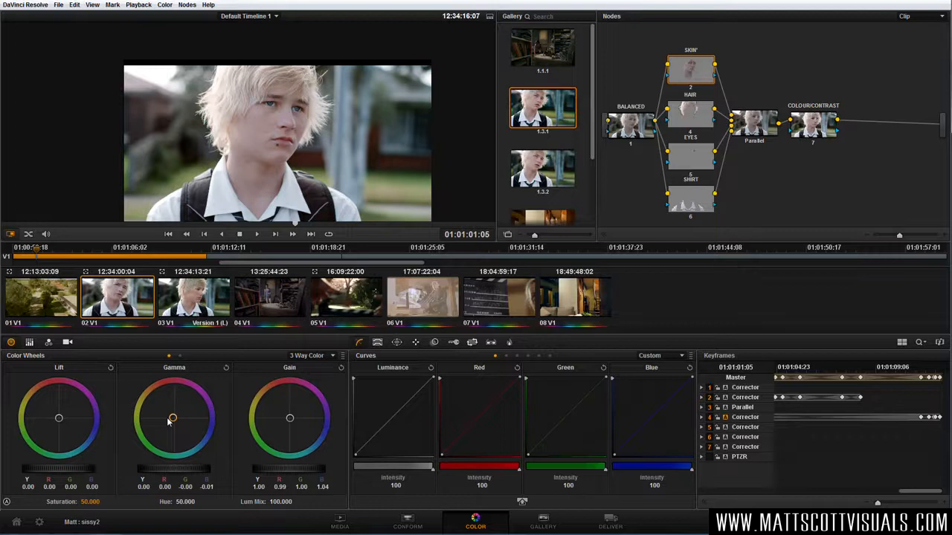
Step: Brighten the SHIRT node's gain to 1.09 and warm it to red 1.11 and blue 1.05
{"action": "left_click", "coordinate": [696, 208]}
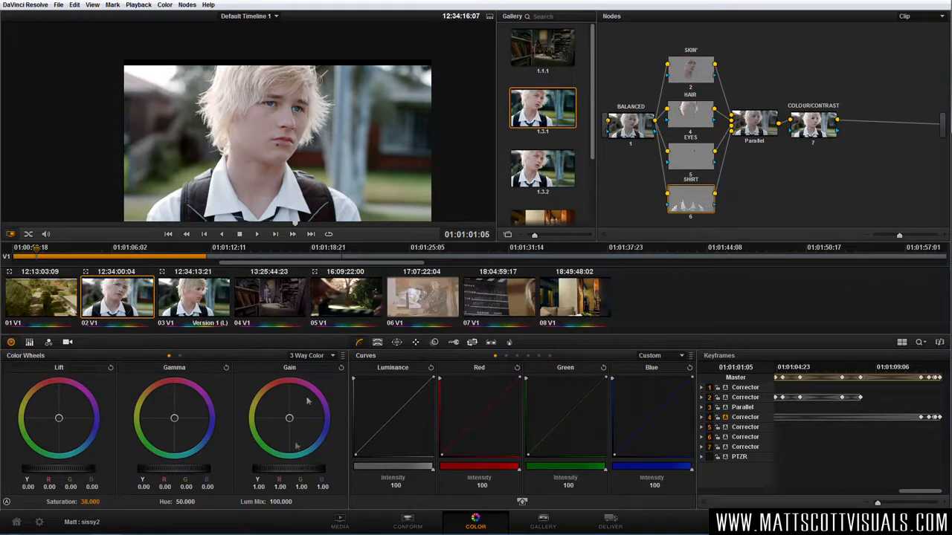
{"action": "left_click_drag", "start_coordinate": [276, 473], "coordinate": [334, 477]}
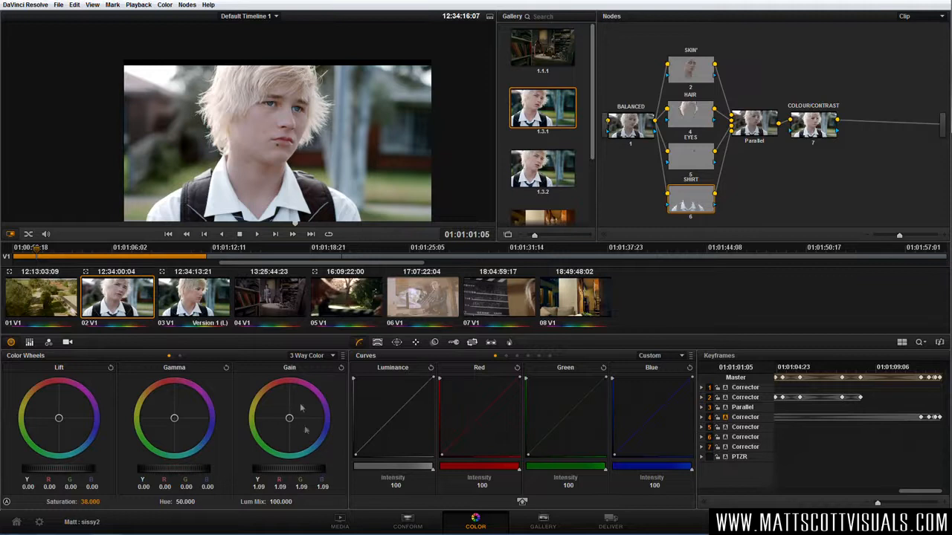
{"action": "left_click_drag", "start_coordinate": [288, 419], "coordinate": [285, 418]}
Step: Compare the graded clip with the original by bypassing and restoring all nodes
{"action": "scroll", "coordinate": [311, 178], "scroll_direction": "up", "scroll_amount": 2}
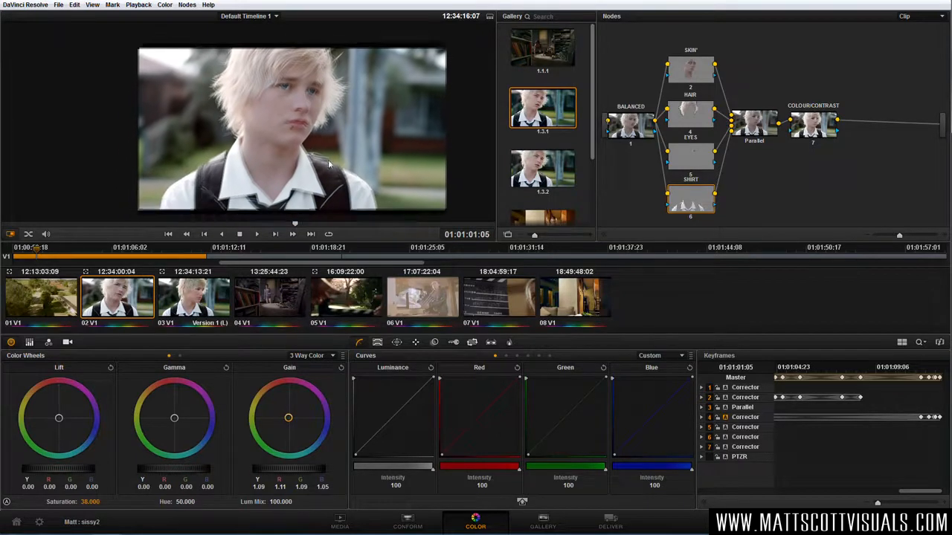
{"action": "key", "text": "alt+d"}
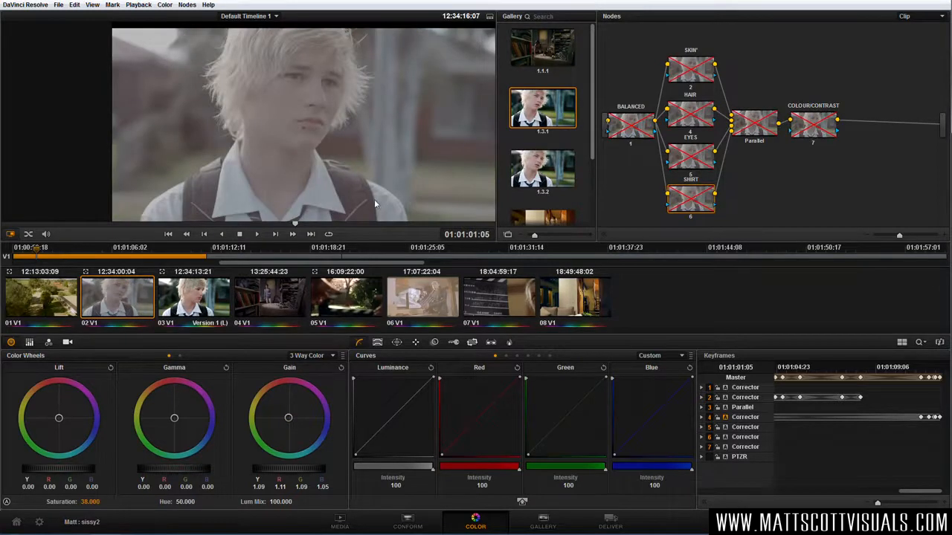
{"action": "key", "text": "alt+d"}
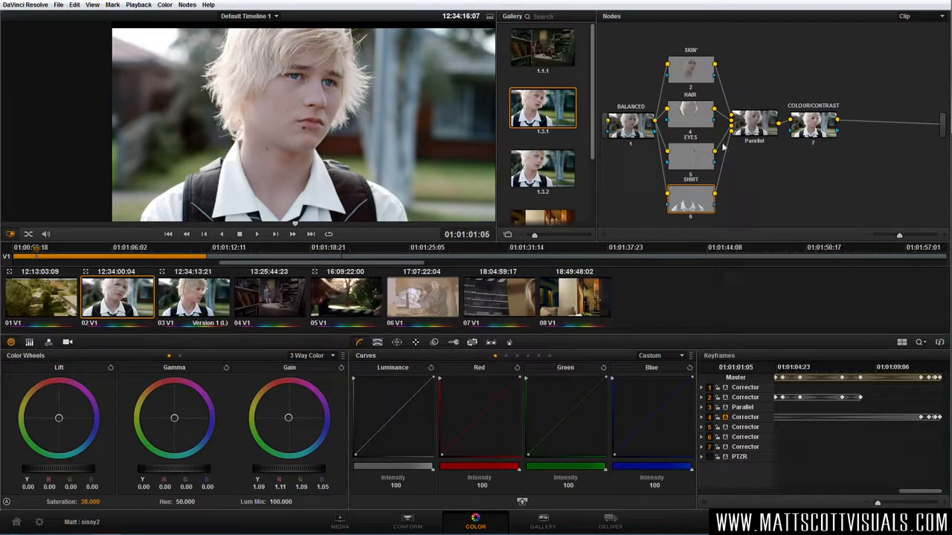
{"action": "key", "text": "alt+d"}
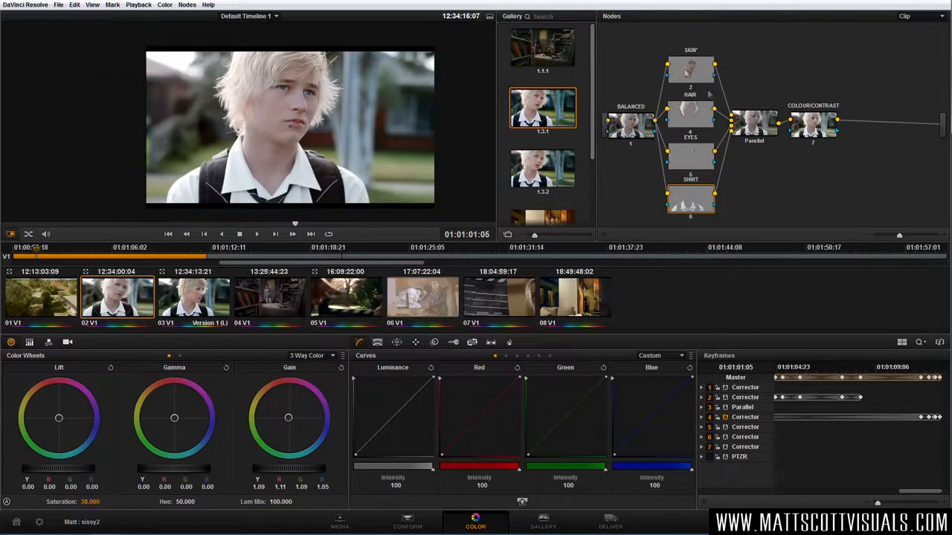
Step: Add a serial node after COLOUR/CONTRAST with a circular window over the face, and darken it by lowering the luminance curve
{"action": "left_click", "coordinate": [814, 130]}
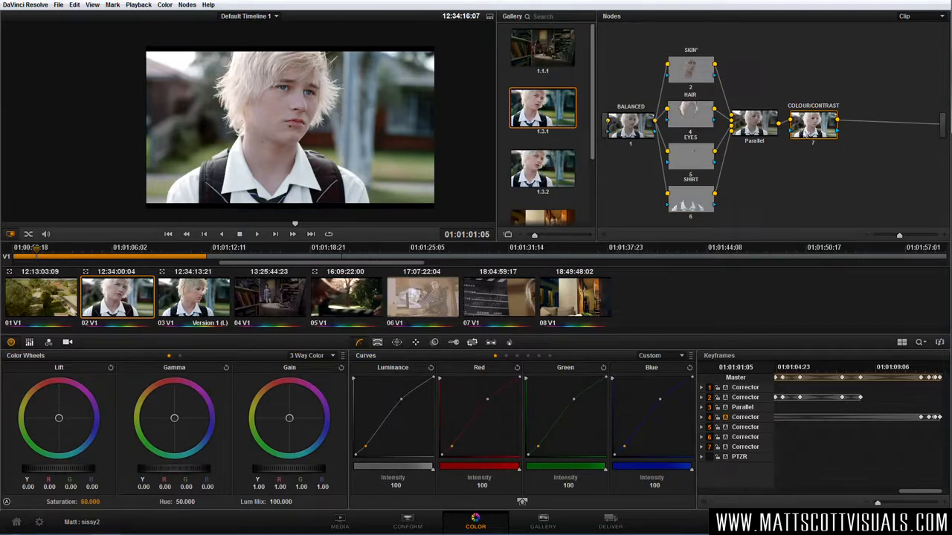
{"action": "key", "text": "alt+s"}
{"action": "left_click_drag", "start_coordinate": [885, 128], "coordinate": [783, 202]}
{"action": "left_click", "coordinate": [398, 343]}
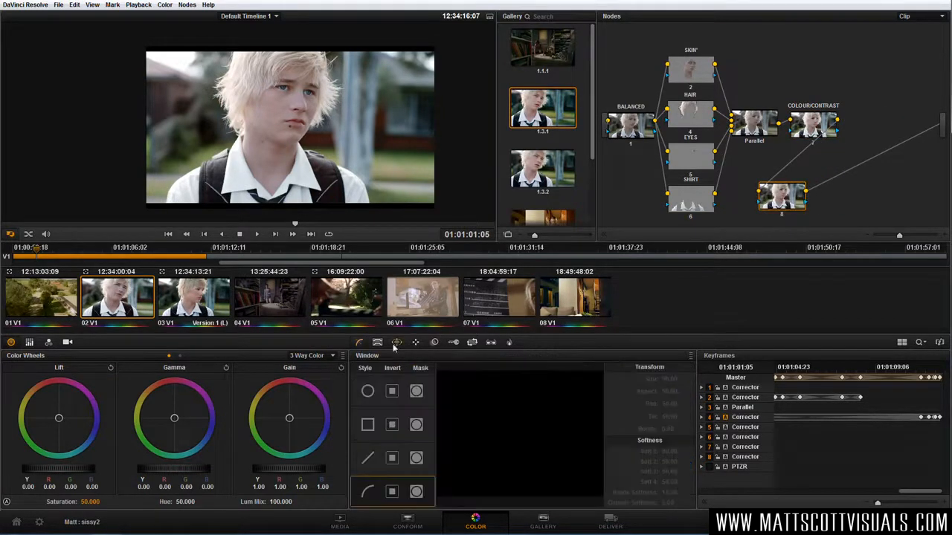
{"action": "left_click", "coordinate": [368, 391]}
{"action": "mouse_move", "coordinate": [296, 124]}
{"action": "left_mouse_down"}
{"action": "mouse_move", "coordinate": [271, 119]}
{"action": "mouse_move", "coordinate": [287, 136]}
{"action": "left_mouse_up"}
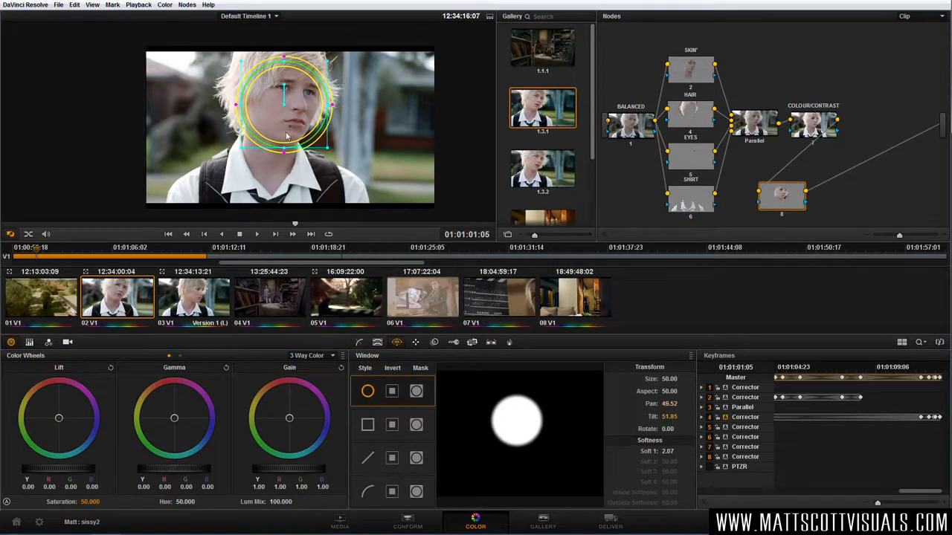
{"action": "left_click", "coordinate": [360, 342]}
{"action": "left_click_drag", "start_coordinate": [402, 409], "coordinate": [409, 440]}
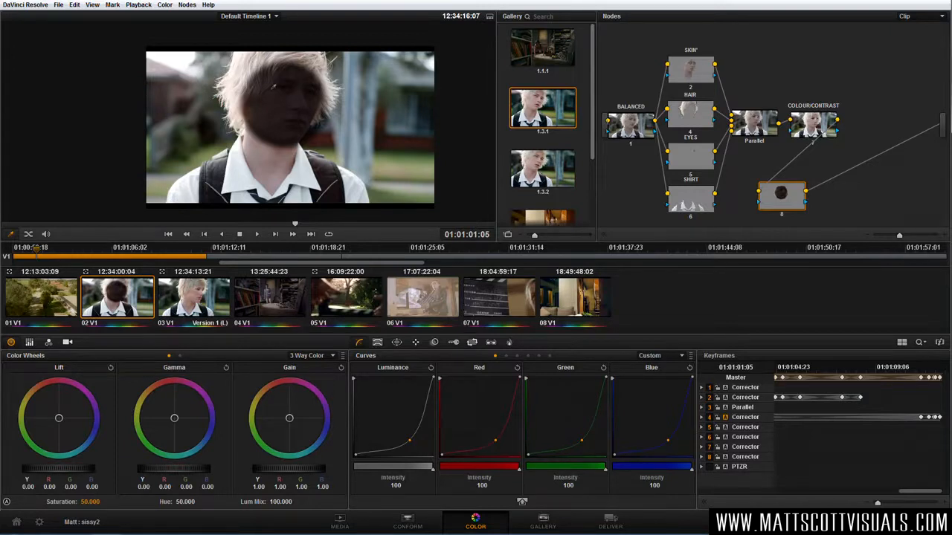
Step: Add an outside node to the darkened face node and arrange the two side by side
{"action": "right_click", "coordinate": [784, 200]}
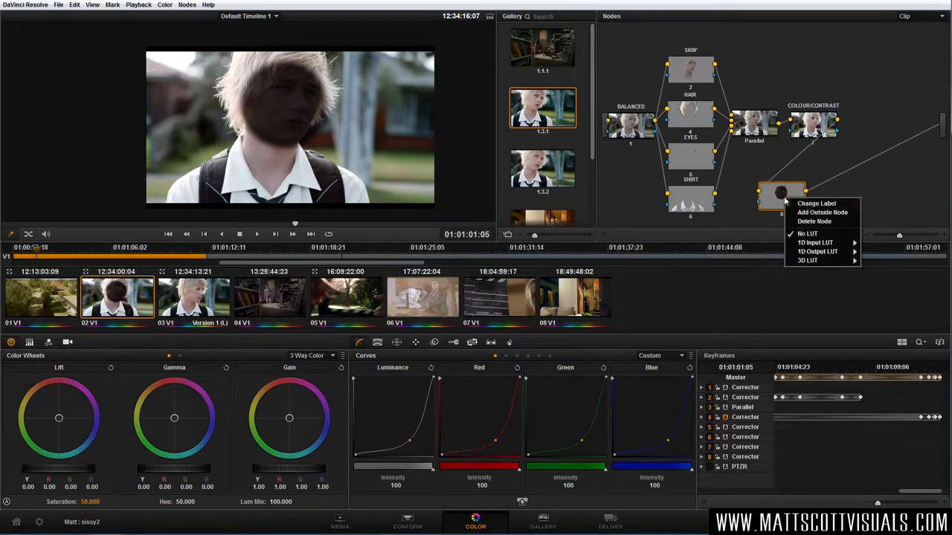
{"action": "left_click", "coordinate": [814, 215]}
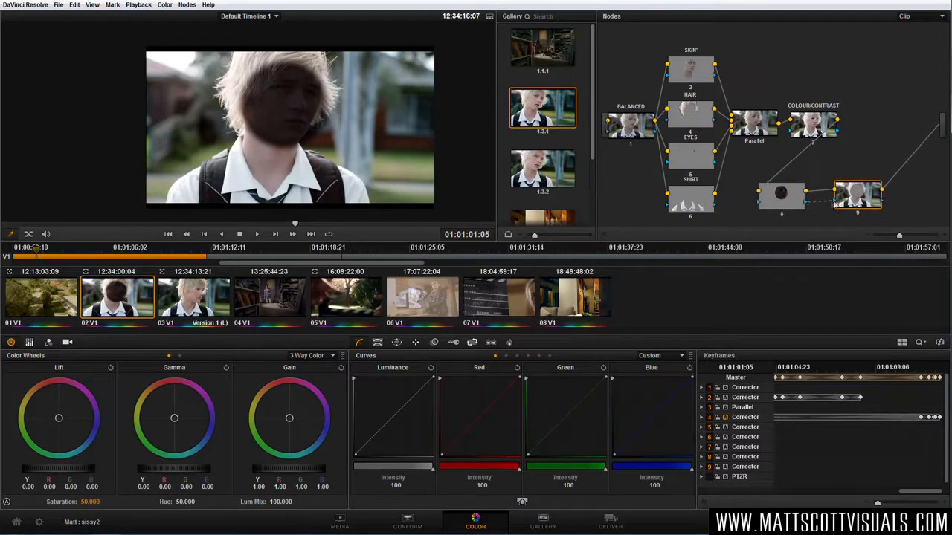
{"action": "left_click_drag", "start_coordinate": [856, 203], "coordinate": [852, 203]}
{"action": "left_click_drag", "start_coordinate": [787, 208], "coordinate": [788, 207]}
{"action": "left_click", "coordinate": [793, 204]}
{"action": "left_click", "coordinate": [853, 202]}
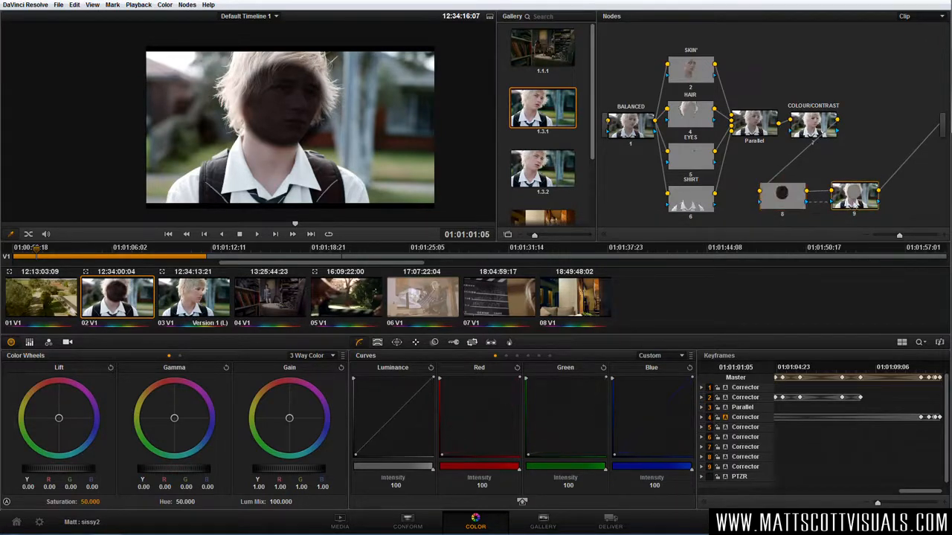
Step: Try lowering the outside node's luminance curve, and delete both the outside node and the face window node
{"action": "mouse_move", "coordinate": [392, 411]}
{"action": "left_mouse_down"}
{"action": "mouse_move", "coordinate": [381, 396]}
{"action": "mouse_move", "coordinate": [400, 428]}
{"action": "left_mouse_up"}
{"action": "key", "text": "Delete"}
{"action": "key", "text": "Delete"}
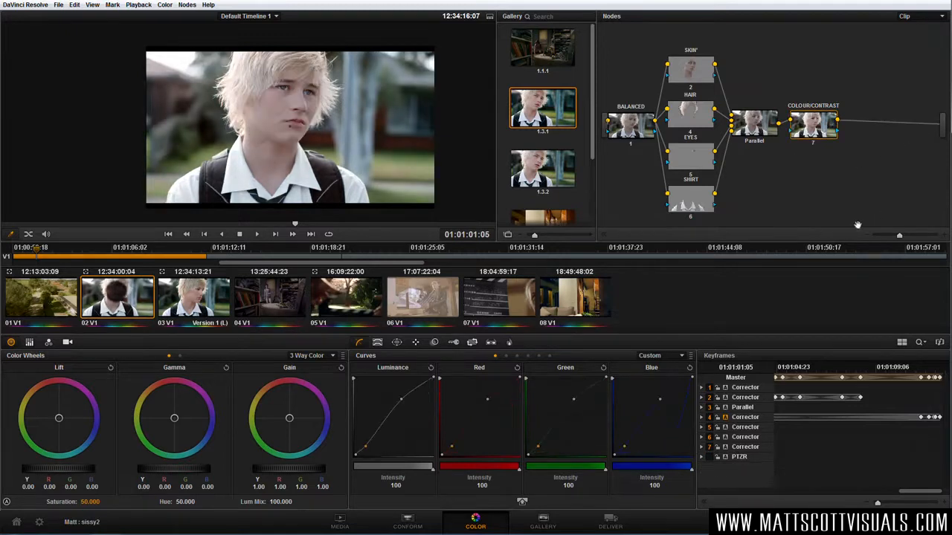
Step: Add an outside node to the SKIN node, place it above the parallel mixer and label it "cool shadows"
{"action": "left_click", "coordinate": [697, 78]}
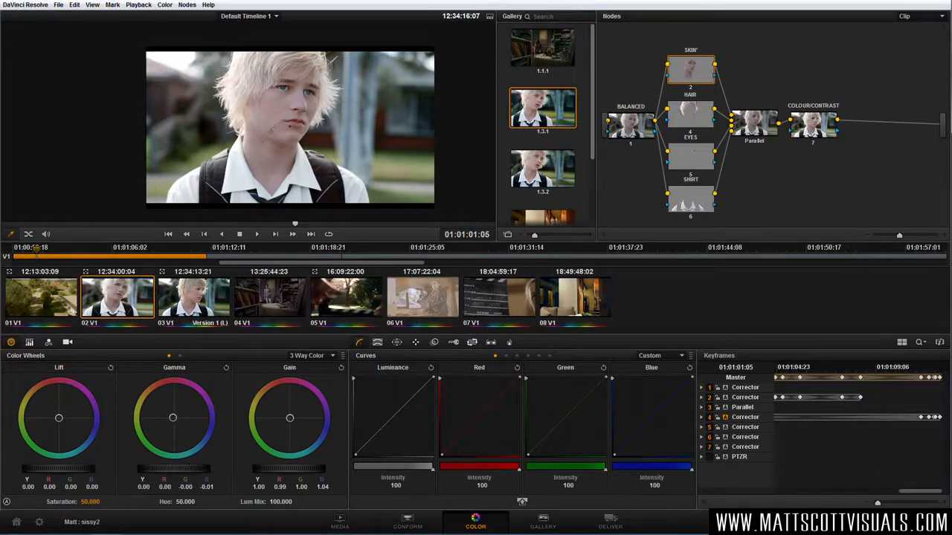
{"action": "right_click", "coordinate": [701, 76]}
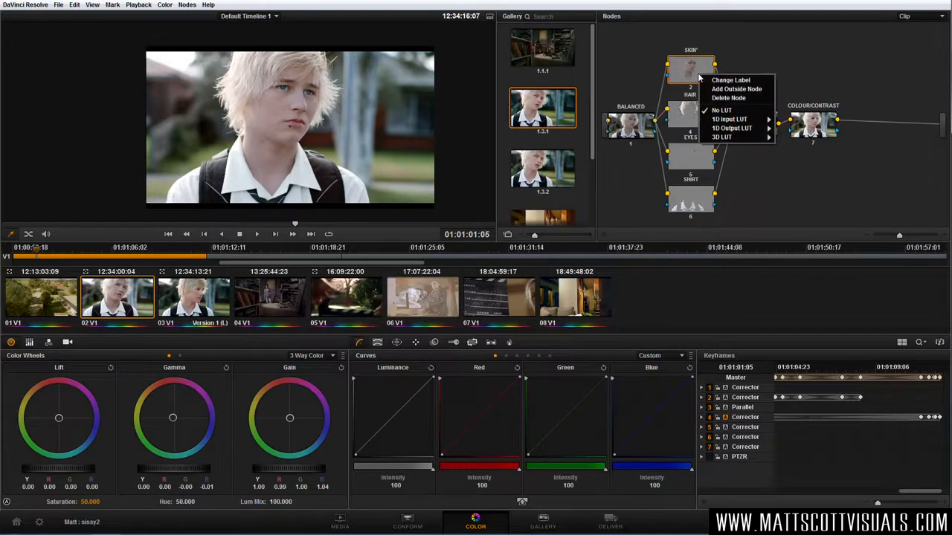
{"action": "left_click", "coordinate": [734, 93]}
{"action": "left_click_drag", "start_coordinate": [744, 75], "coordinate": [770, 53]}
{"action": "right_click", "coordinate": [771, 50]}
{"action": "left_click", "coordinate": [792, 56]}
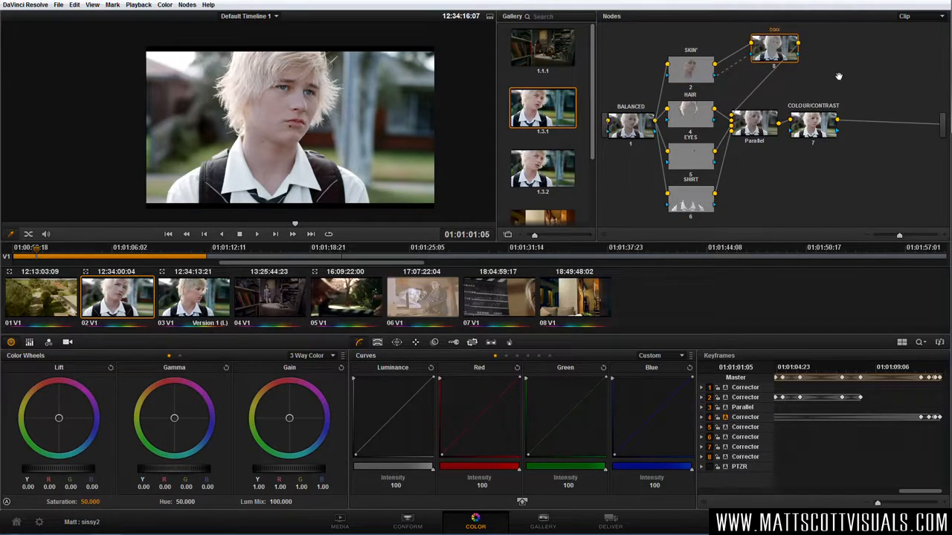
{"action": "type", "text": "cool shadows"}
{"action": "key", "text": "Return"}
Step: Cool the cool shadows node's lift to red -0.02 and blue 0.01 with master at 0.00, and compare it off and on
{"action": "left_click_drag", "start_coordinate": [60, 421], "coordinate": [69, 434]}
{"action": "left_click_drag", "start_coordinate": [90, 471], "coordinate": [74, 470]}
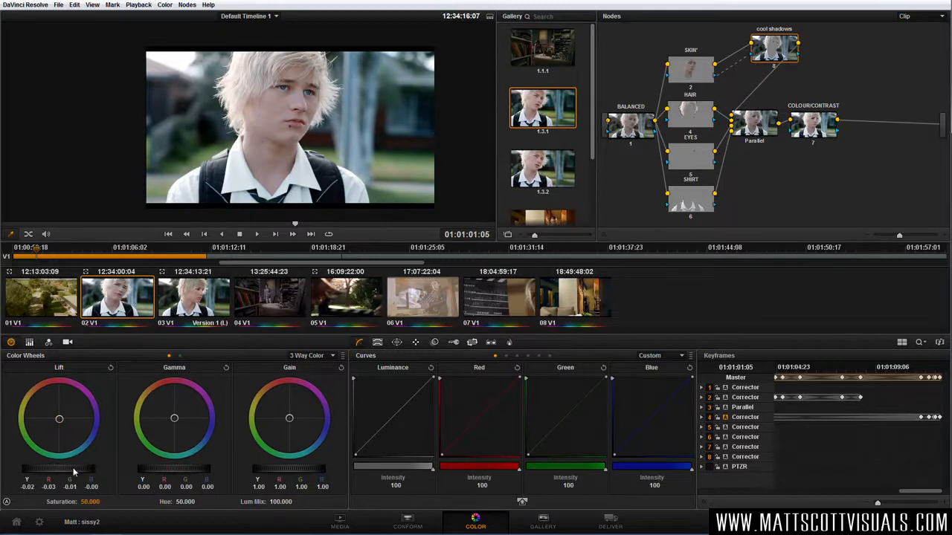
{"action": "left_click_drag", "start_coordinate": [74, 471], "coordinate": [75, 471]}
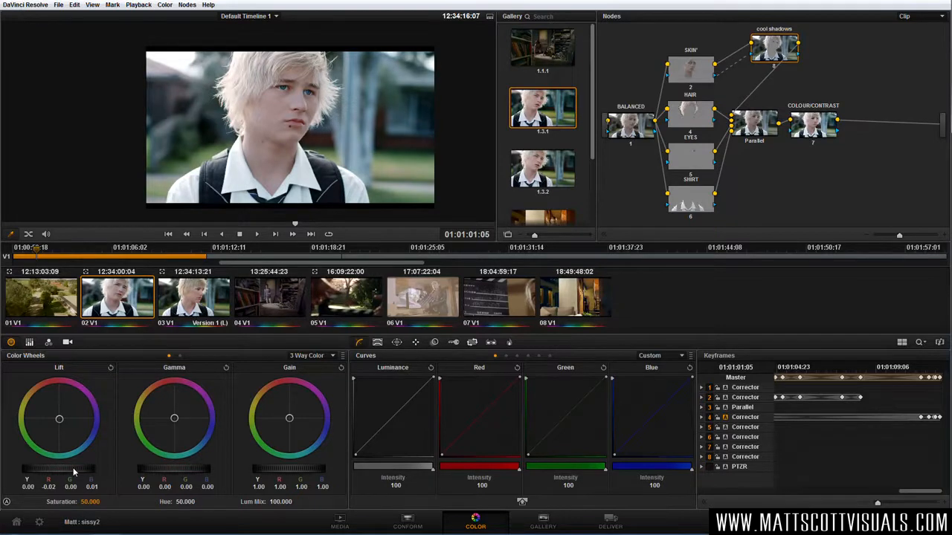
{"action": "key", "text": "ctrl+d"}
{"action": "key", "text": "ctrl+d"}
{"action": "key", "text": "ctrl+d"}
Step: Add a serial node after COLOUR/CONTRAST and place it below that node
{"action": "left_click_drag", "start_coordinate": [822, 138], "coordinate": [827, 141]}
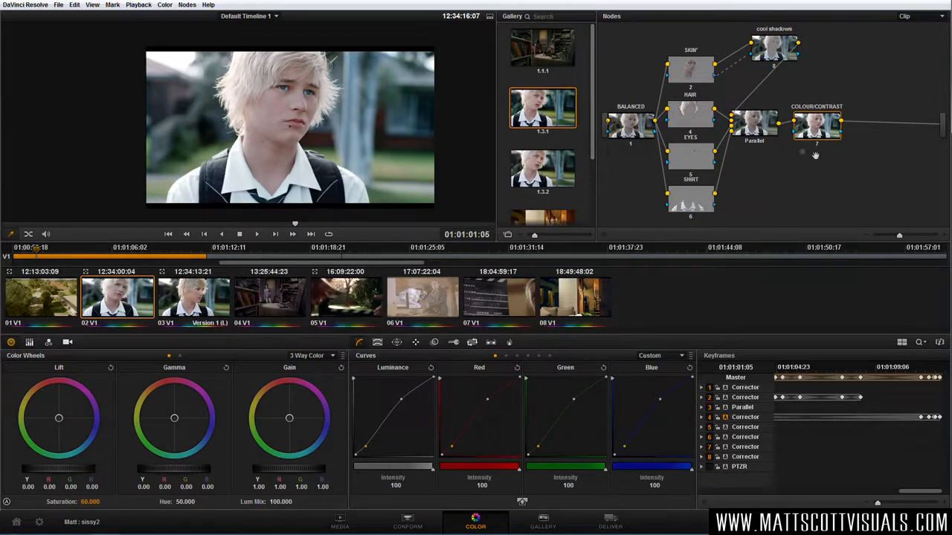
{"action": "left_click_drag", "start_coordinate": [821, 133], "coordinate": [816, 135]}
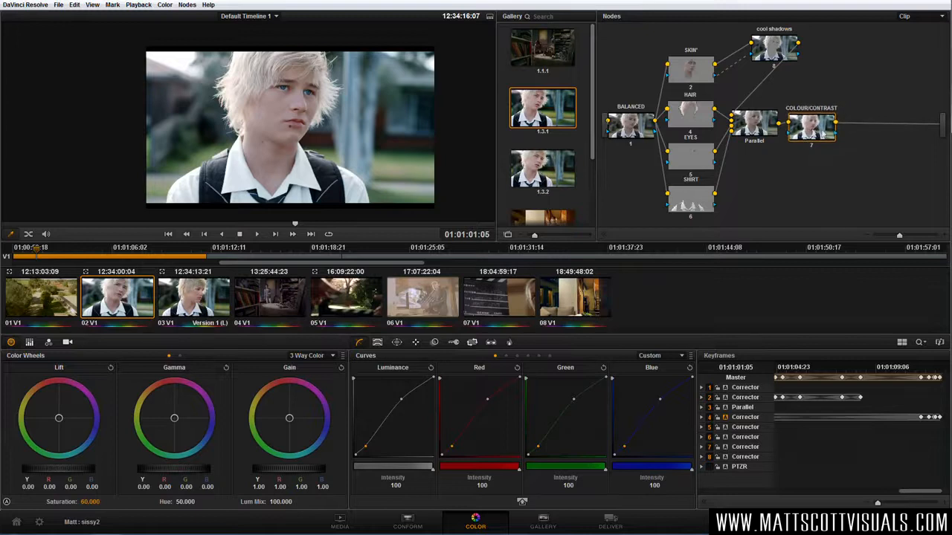
{"action": "key", "text": "alt+s"}
{"action": "left_click_drag", "start_coordinate": [878, 140], "coordinate": [787, 187]}
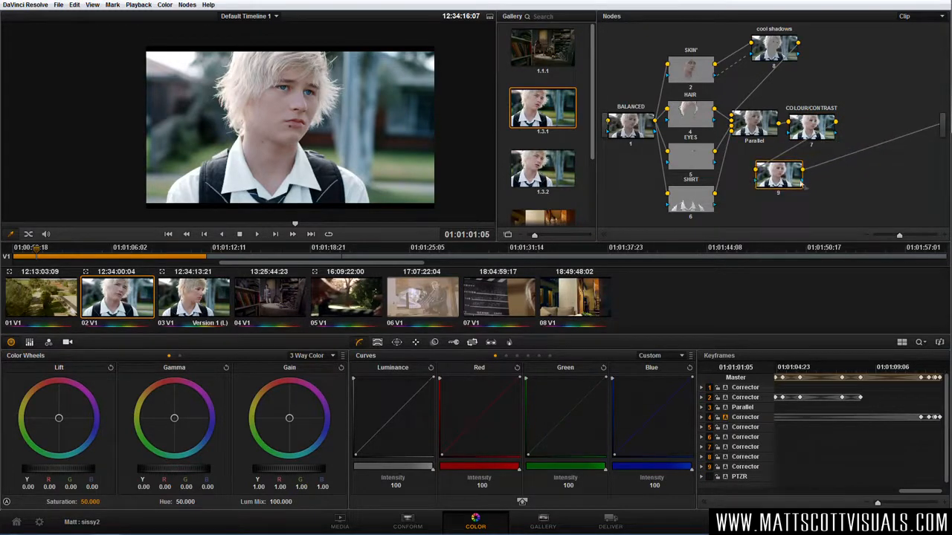
Step: Give the new node a soft, slightly rotated oval window around the head, about size 56, aspect 33 and softness 10.6
{"action": "left_click", "coordinate": [397, 343]}
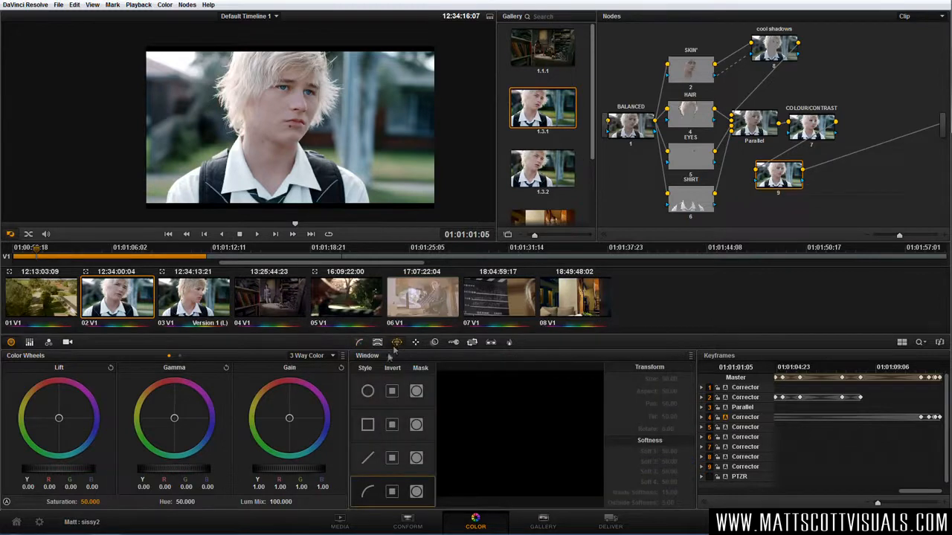
{"action": "left_click", "coordinate": [368, 391]}
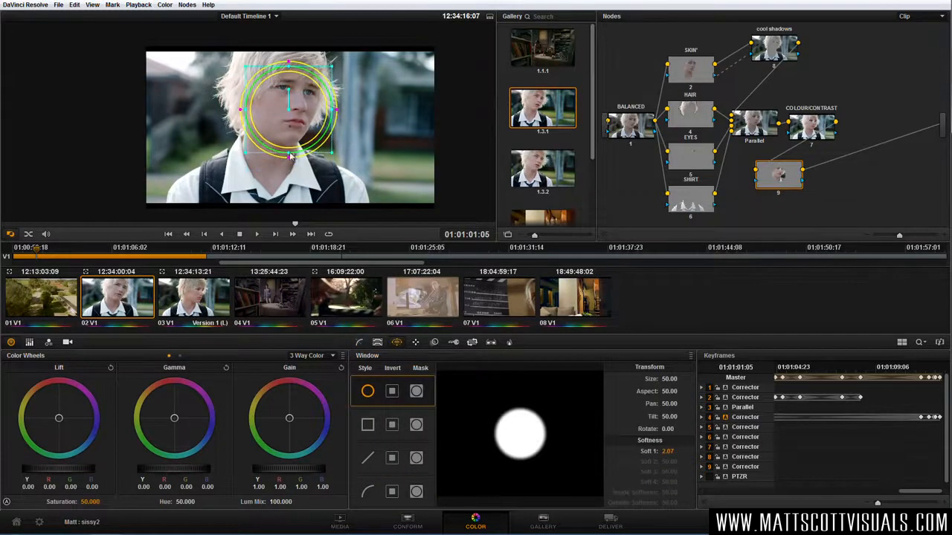
{"action": "left_click_drag", "start_coordinate": [291, 156], "coordinate": [293, 170]}
{"action": "left_click_drag", "start_coordinate": [334, 112], "coordinate": [375, 131]}
{"action": "left_click_drag", "start_coordinate": [272, 186], "coordinate": [286, 119]}
{"action": "left_click_drag", "start_coordinate": [287, 79], "coordinate": [303, 105]}
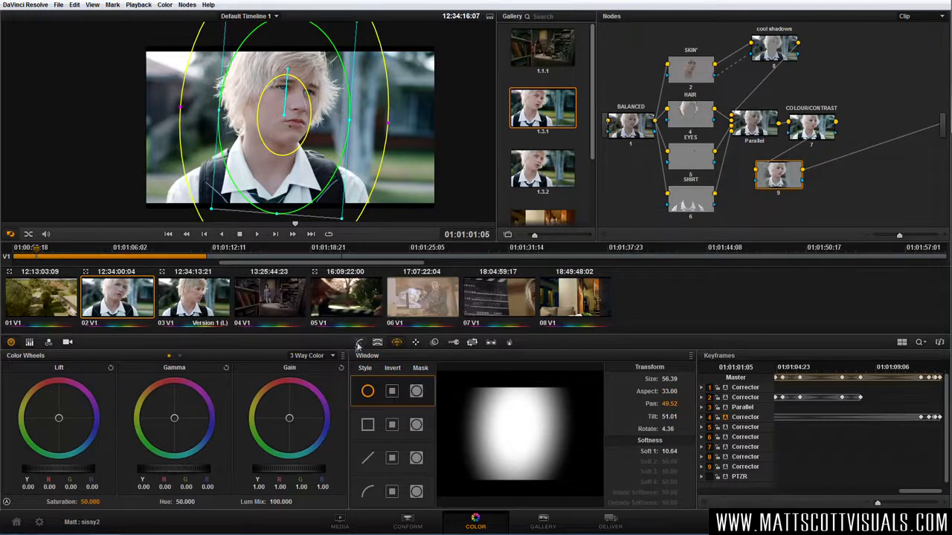
{"action": "left_click", "coordinate": [360, 343]}
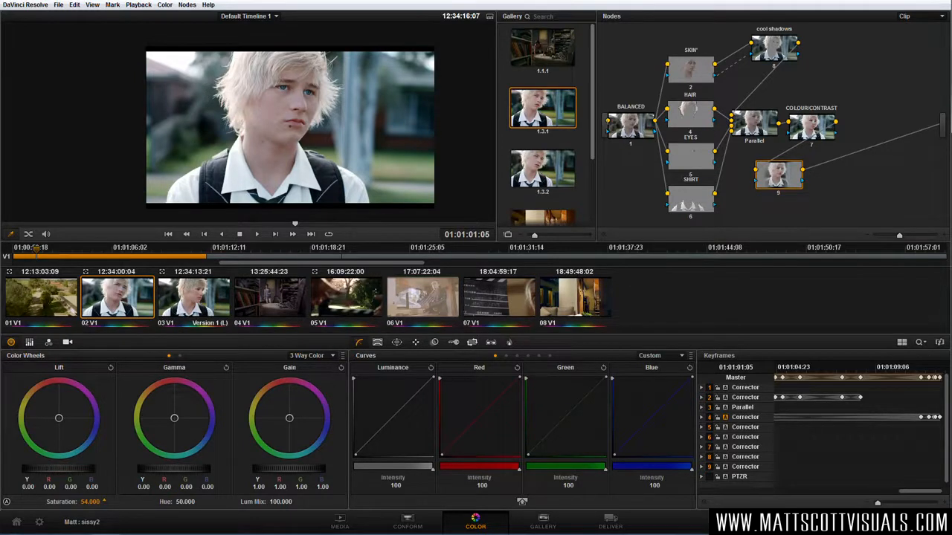
Step: Sharpen the area inside the head window by setting node 9's blur radius to 0.46, and check its highlighted area
{"action": "left_click", "coordinate": [434, 343]}
{"action": "mouse_move", "coordinate": [438, 429]}
{"action": "left_mouse_down"}
{"action": "mouse_move", "coordinate": [428, 434]}
{"action": "mouse_move", "coordinate": [439, 416]}
{"action": "mouse_move", "coordinate": [438, 447]}
{"action": "mouse_move", "coordinate": [438, 428]}
{"action": "left_mouse_up"}
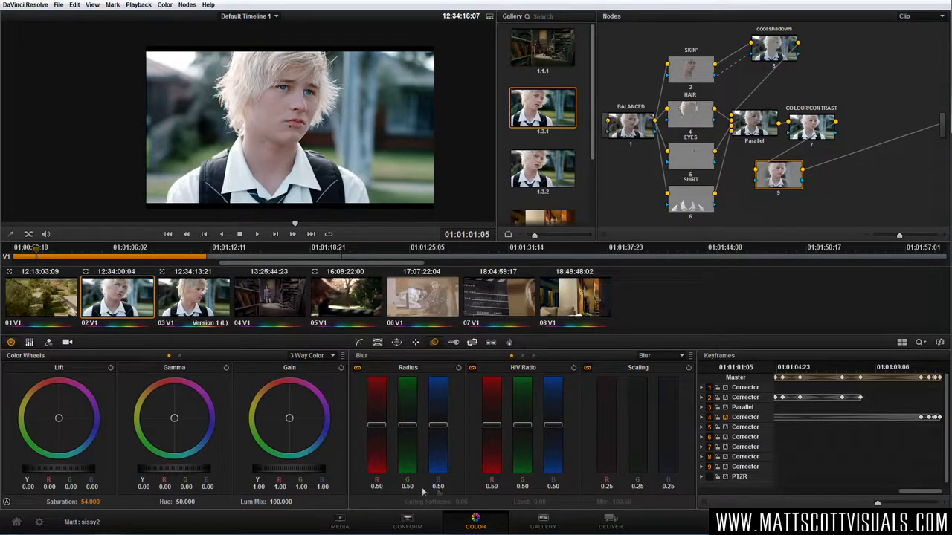
{"action": "left_click_drag", "start_coordinate": [441, 427], "coordinate": [441, 407]}
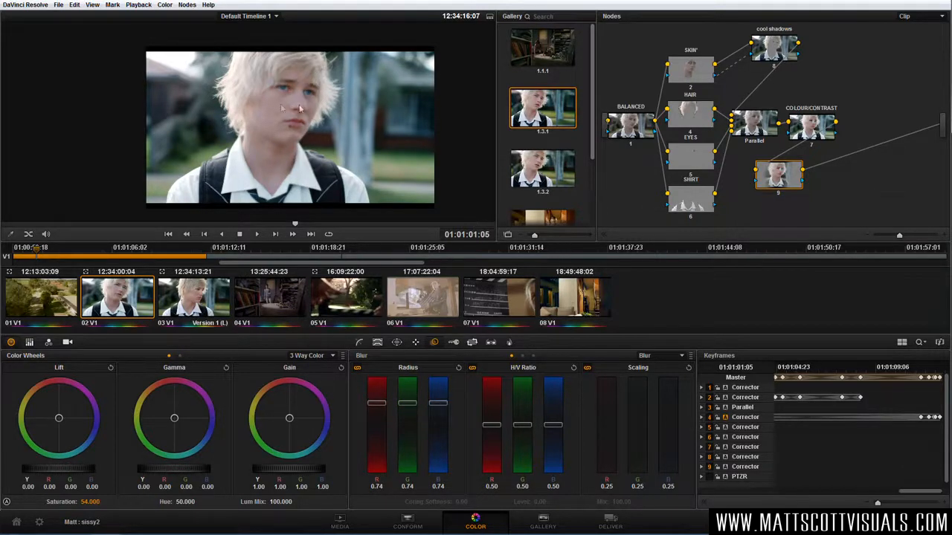
{"action": "left_click_drag", "start_coordinate": [439, 404], "coordinate": [437, 450]}
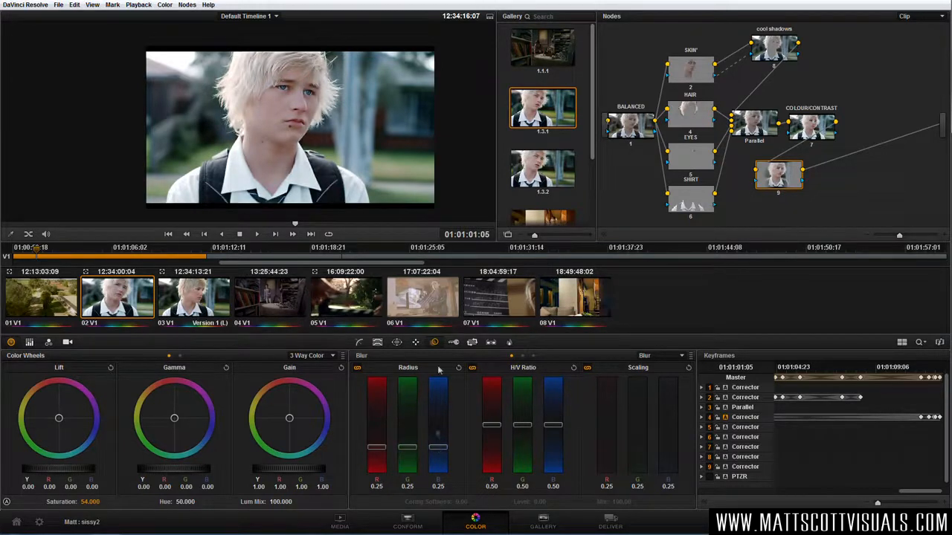
{"action": "scroll", "coordinate": [316, 127], "scroll_direction": "up", "scroll_amount": 2}
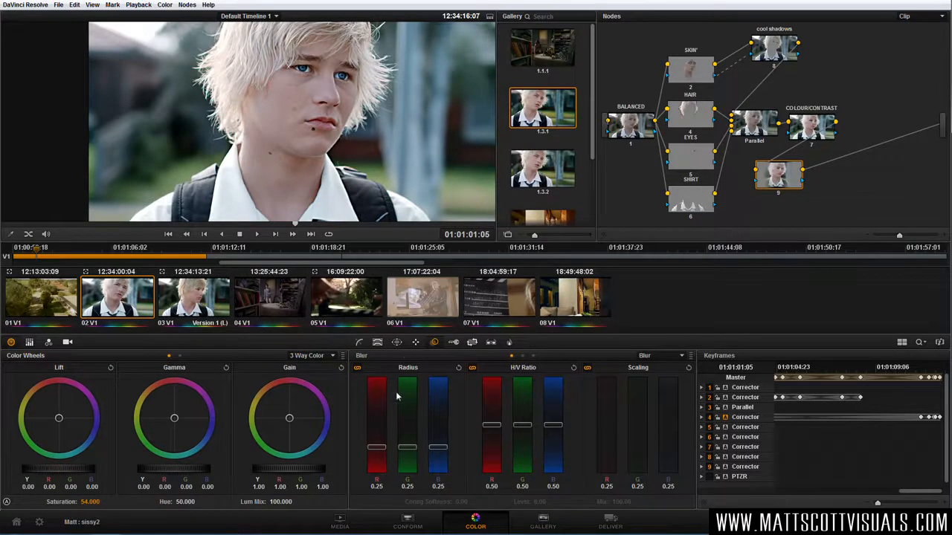
{"action": "left_click_drag", "start_coordinate": [439, 448], "coordinate": [446, 431]}
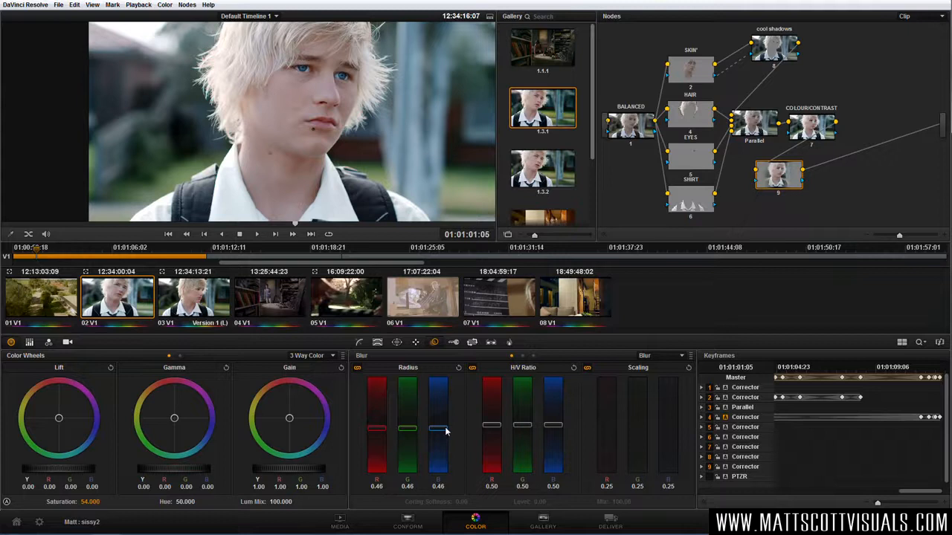
{"action": "scroll", "coordinate": [321, 131], "scroll_direction": "down", "scroll_amount": 1}
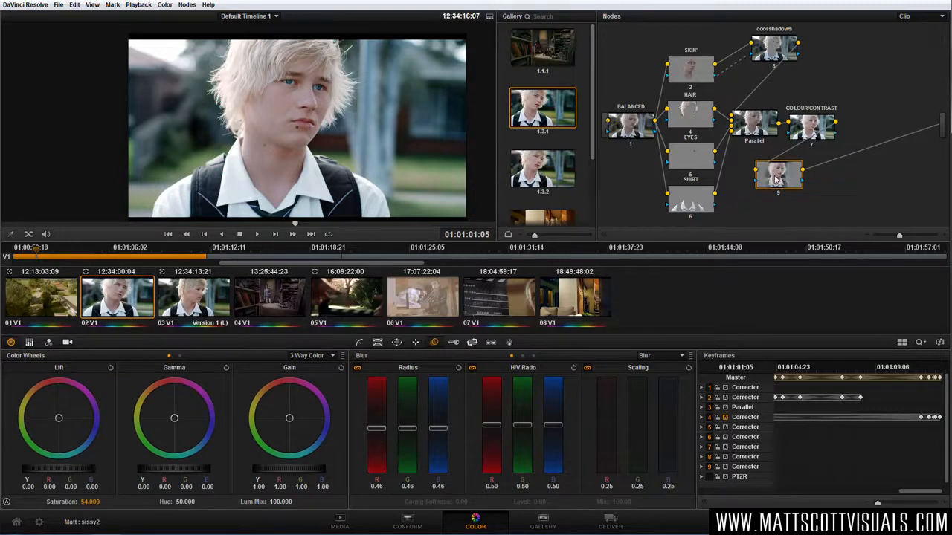
{"action": "key", "text": "shift+h"}
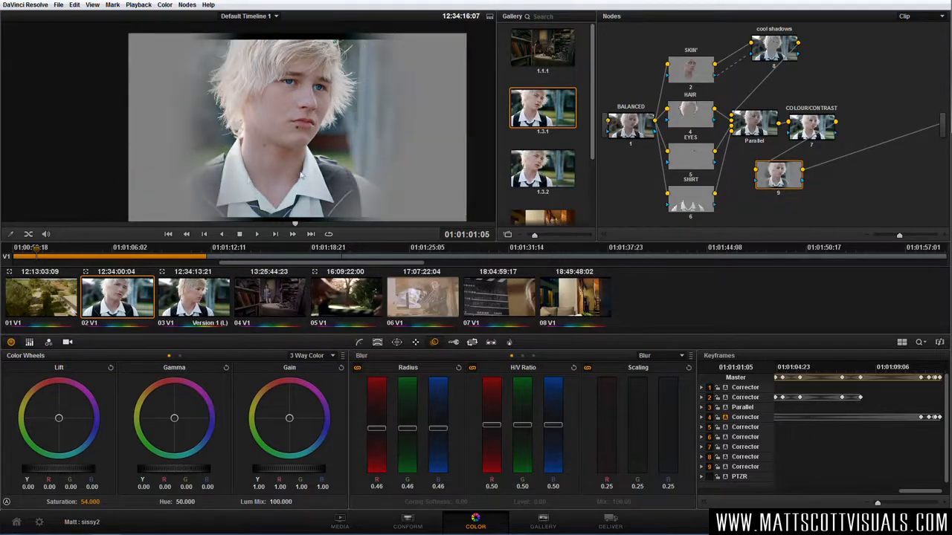
{"action": "key", "text": "shift+h"}
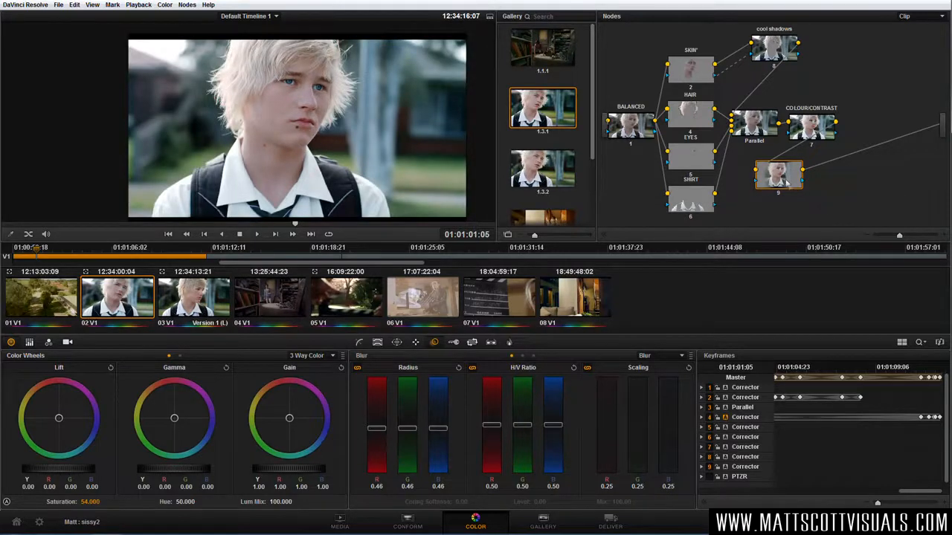
Step: Add an outside node after node 9 that darkens the surroundings with a lowered luminance curve and softens them with about 0.52 blur radius
{"action": "right_click", "coordinate": [786, 182]}
{"action": "left_click", "coordinate": [822, 193]}
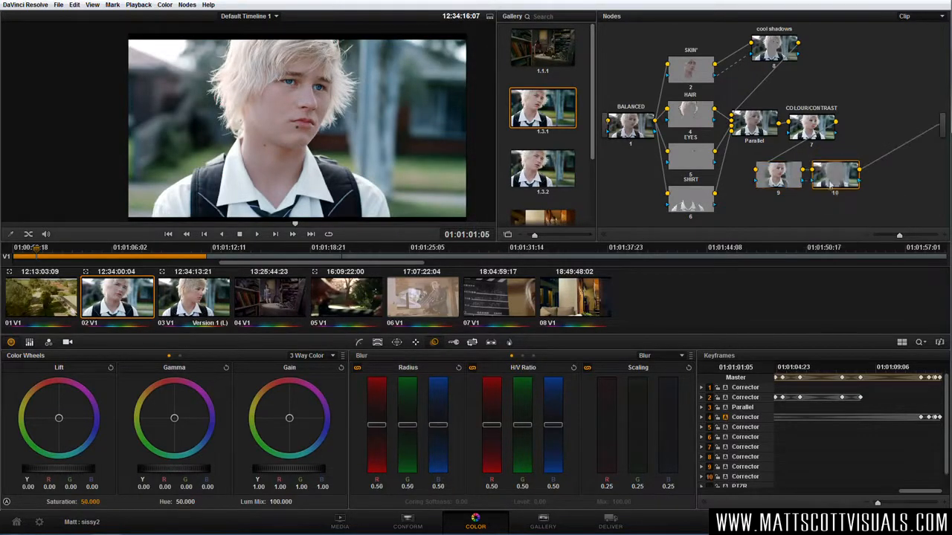
{"action": "left_click", "coordinate": [359, 343]}
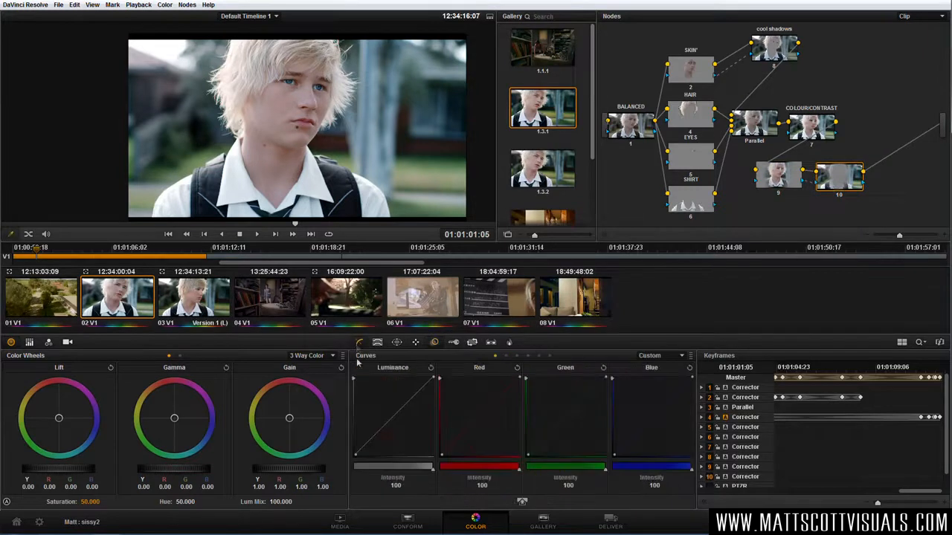
{"action": "left_click_drag", "start_coordinate": [377, 439], "coordinate": [394, 430]}
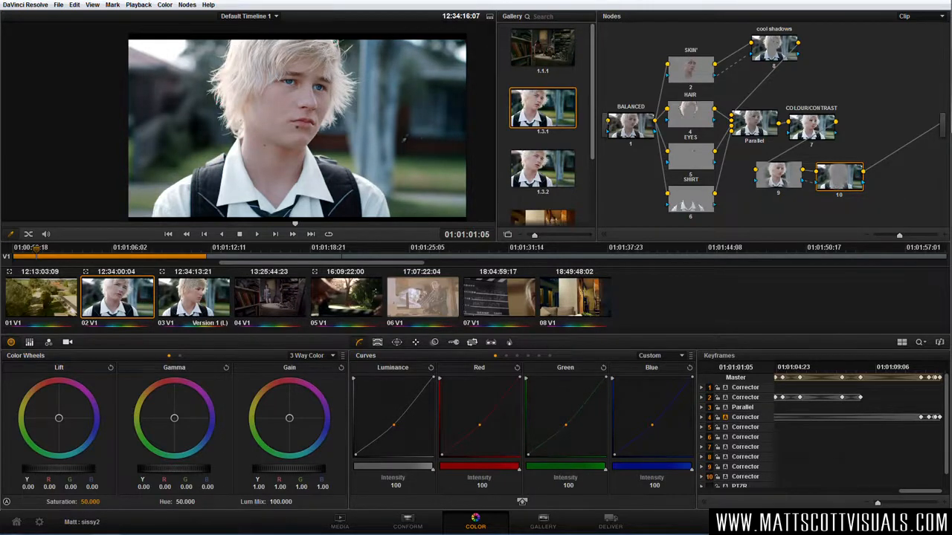
{"action": "left_click", "coordinate": [435, 343]}
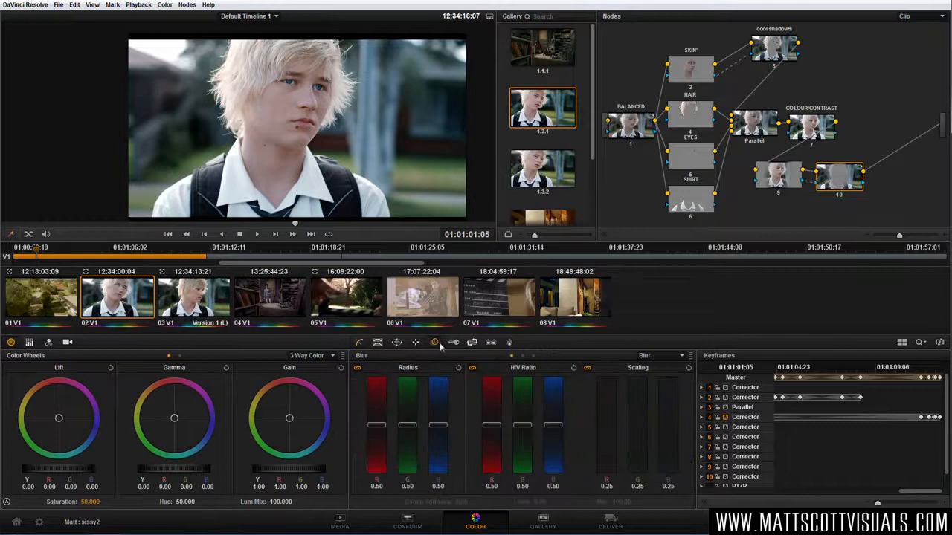
{"action": "left_click_drag", "start_coordinate": [438, 428], "coordinate": [440, 422]}
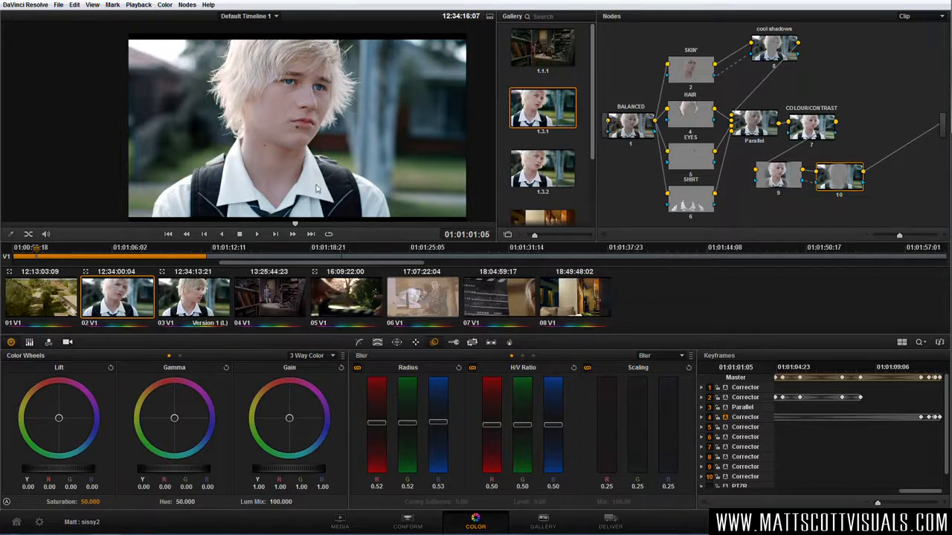
Step: Track node 9's head window forward with pan, tilt and rotate, stopping the analysis around 01:01:04:10
{"action": "left_click", "coordinate": [782, 180]}
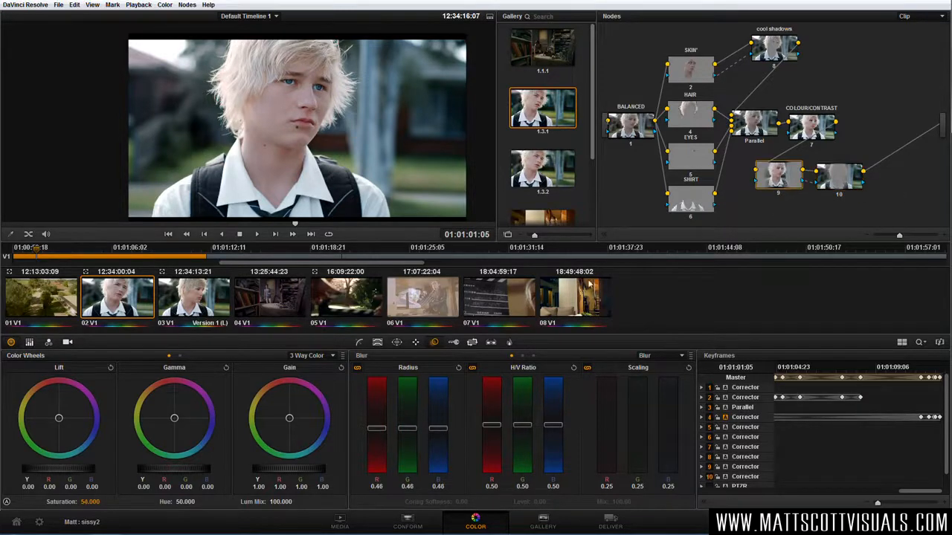
{"action": "left_click", "coordinate": [397, 342]}
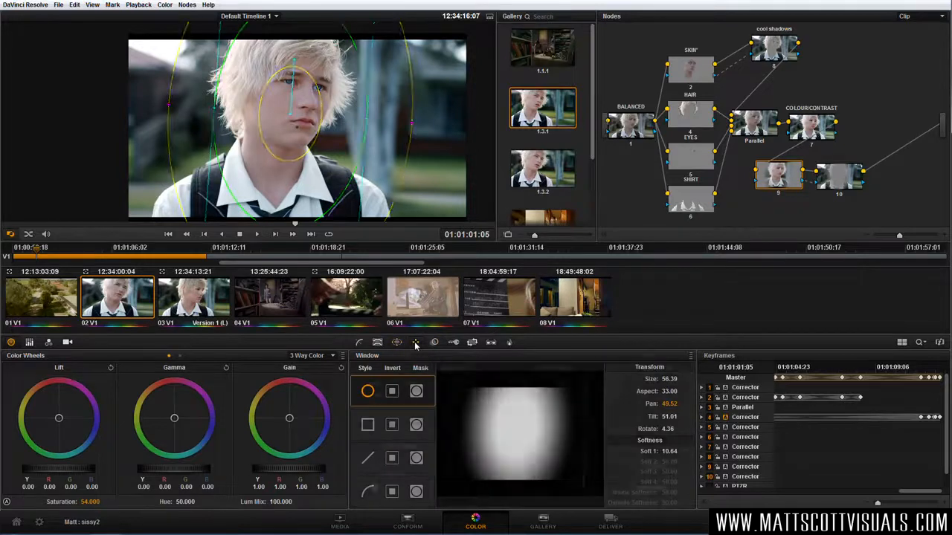
{"action": "left_click", "coordinate": [415, 343]}
{"action": "left_click", "coordinate": [419, 410]}
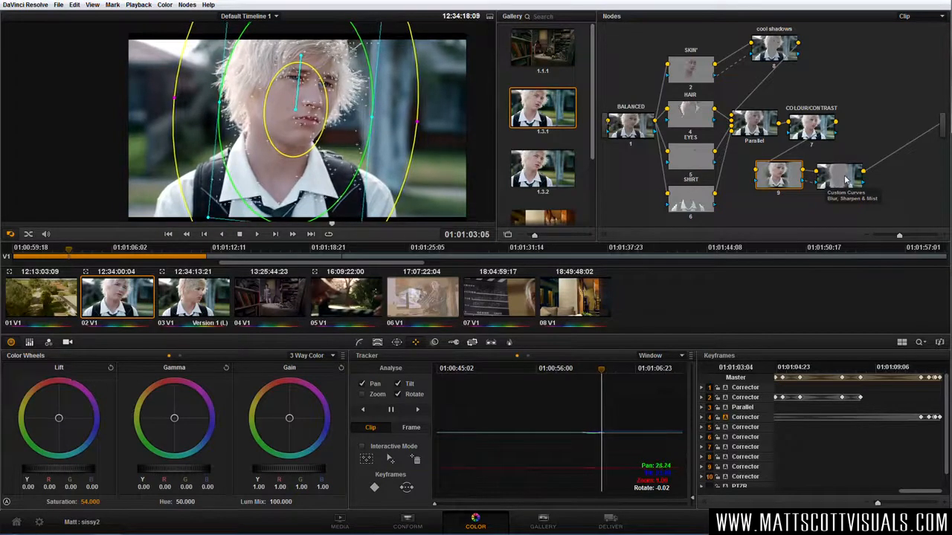
{"action": "left_click", "coordinate": [390, 410]}
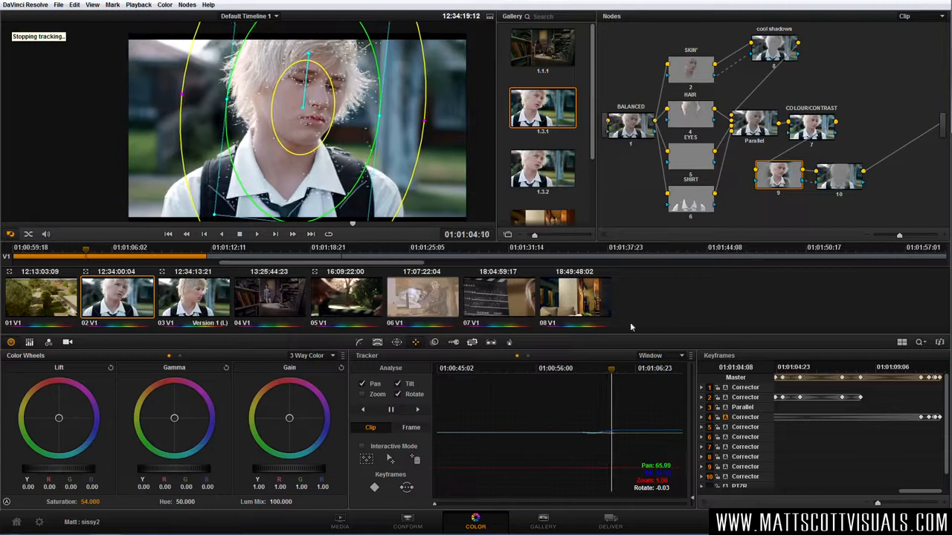
Step: Rearrange nodes 9 and 10 side by side below the COLOUR/CONTRAST node
{"action": "left_click", "coordinate": [359, 342]}
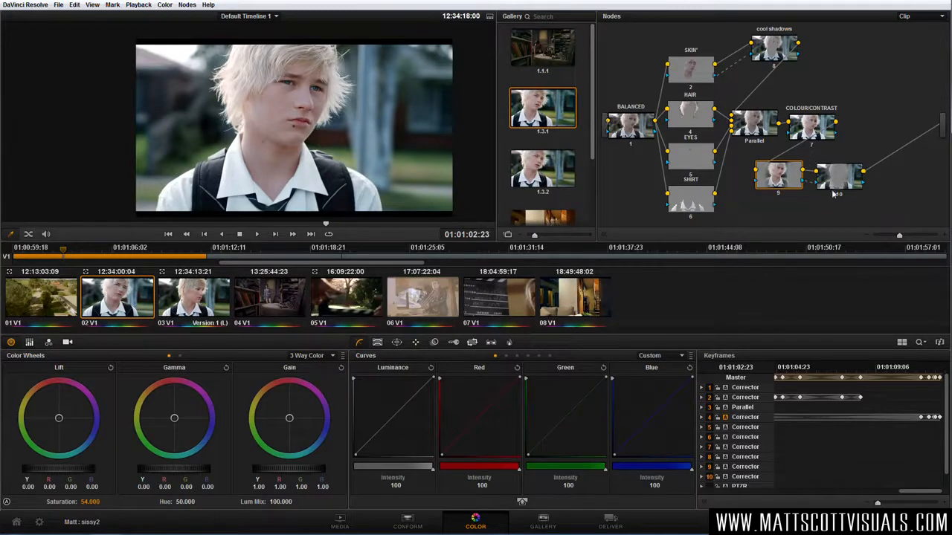
{"action": "left_click_drag", "start_coordinate": [838, 180], "coordinate": [868, 180]}
{"action": "left_click_drag", "start_coordinate": [788, 184], "coordinate": [882, 192]}
{"action": "left_click_drag", "start_coordinate": [818, 186], "coordinate": [834, 197]}
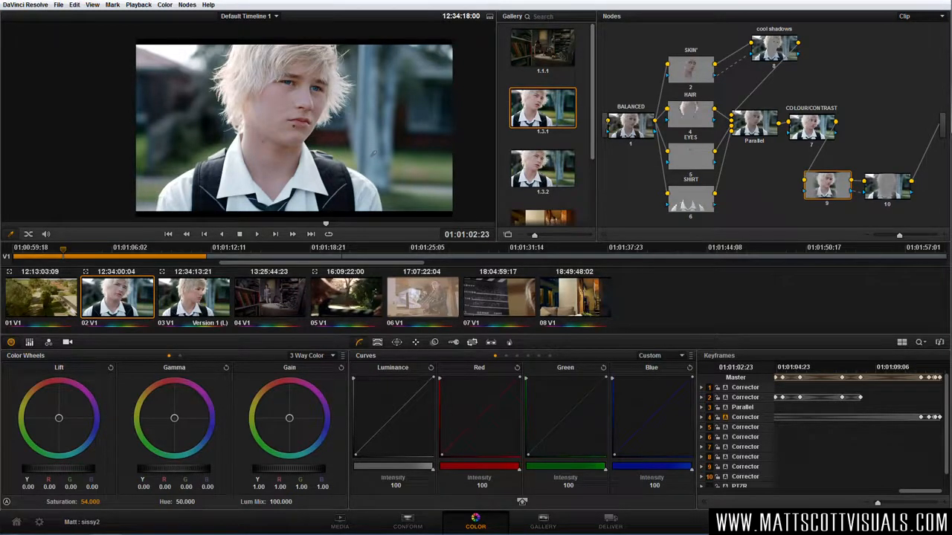
Step: Compare the whole grade with the flat original by toggling all nodes off and on
{"action": "left_click", "coordinate": [378, 344]}
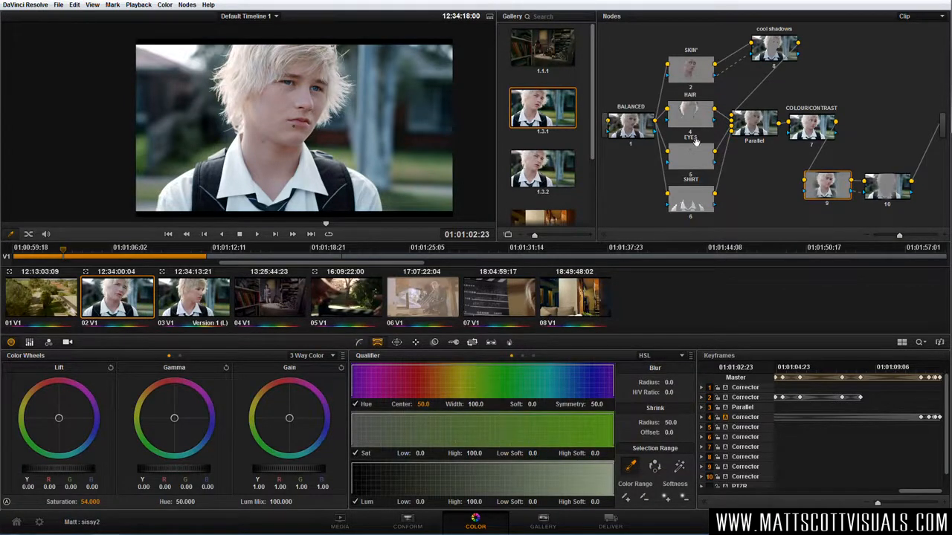
{"action": "mouse_move", "coordinate": [699, 134]}
{"action": "key", "text": "alt+d"}
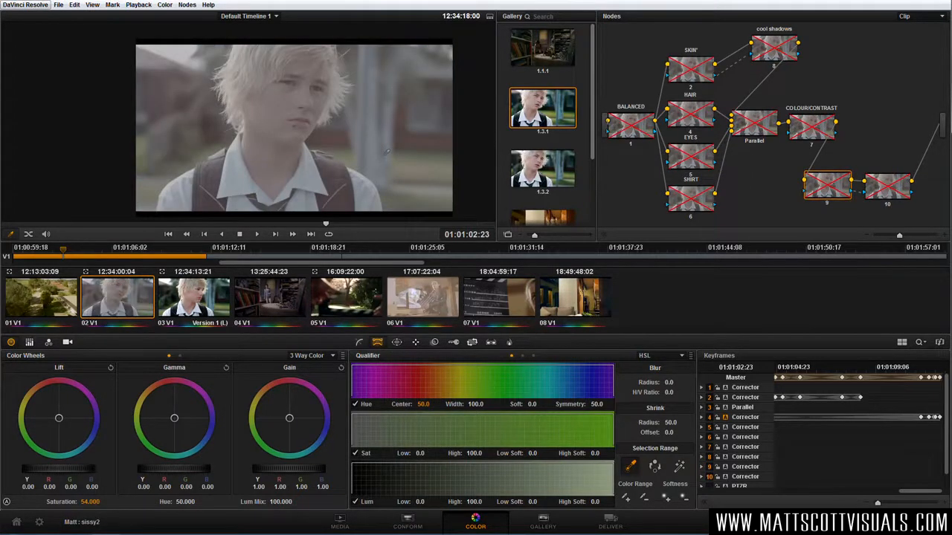
{"action": "key", "text": "alt+d"}
{"action": "key", "text": "alt+d"}
{"action": "key", "text": "alt+d"}
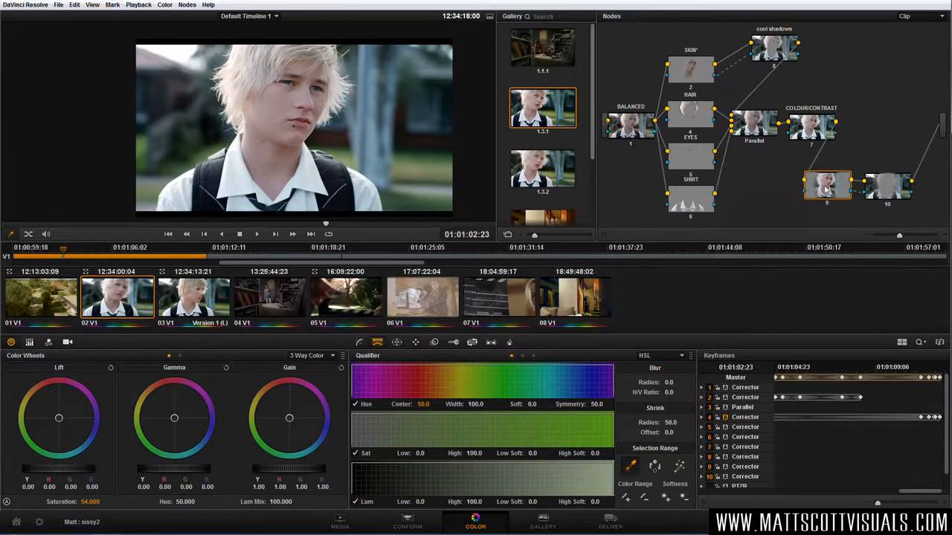
Step: Reshape node 9's head window to size 53.47 and aspect 33.29, and raise the node's gain to 1.06
{"action": "left_click", "coordinate": [397, 342]}
{"action": "left_click_drag", "start_coordinate": [358, 125], "coordinate": [351, 125]}
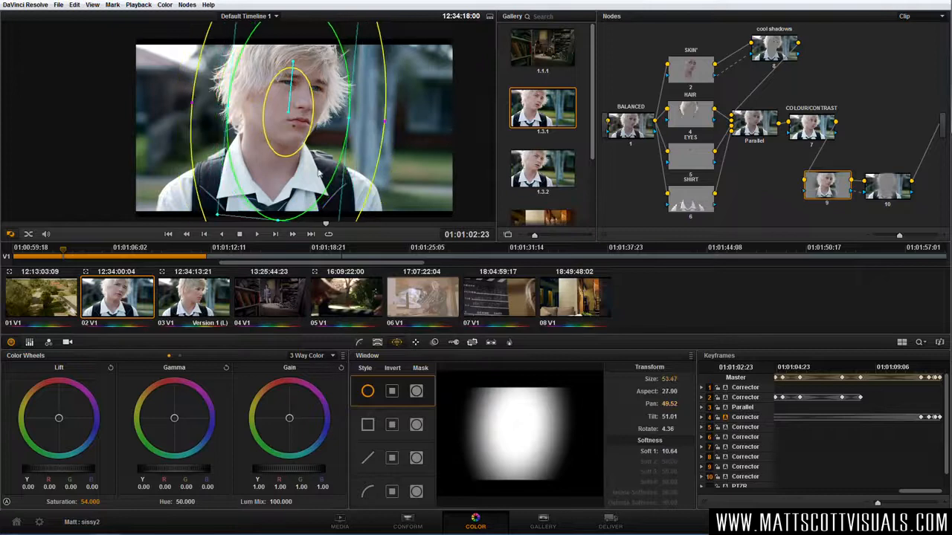
{"action": "left_click_drag", "start_coordinate": [282, 221], "coordinate": [279, 205]}
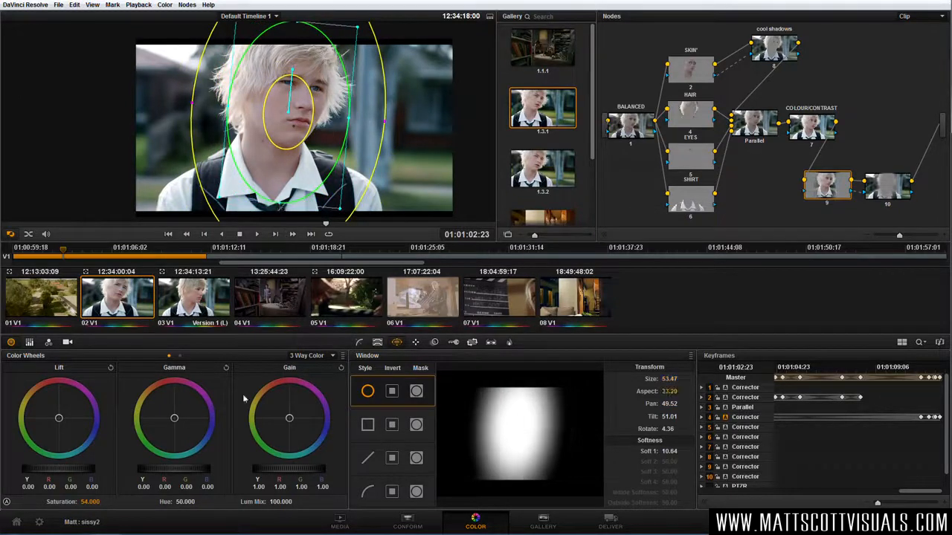
{"action": "left_click_drag", "start_coordinate": [287, 469], "coordinate": [318, 473]}
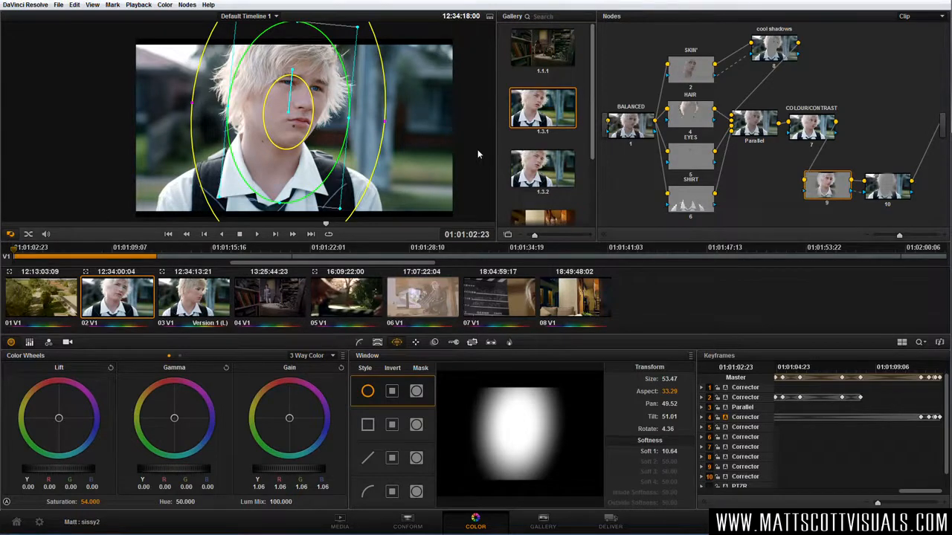
Step: View the graded clip full screen in the video player and return to DaVinci Resolve
{"action": "key", "text": "alt+Tab"}
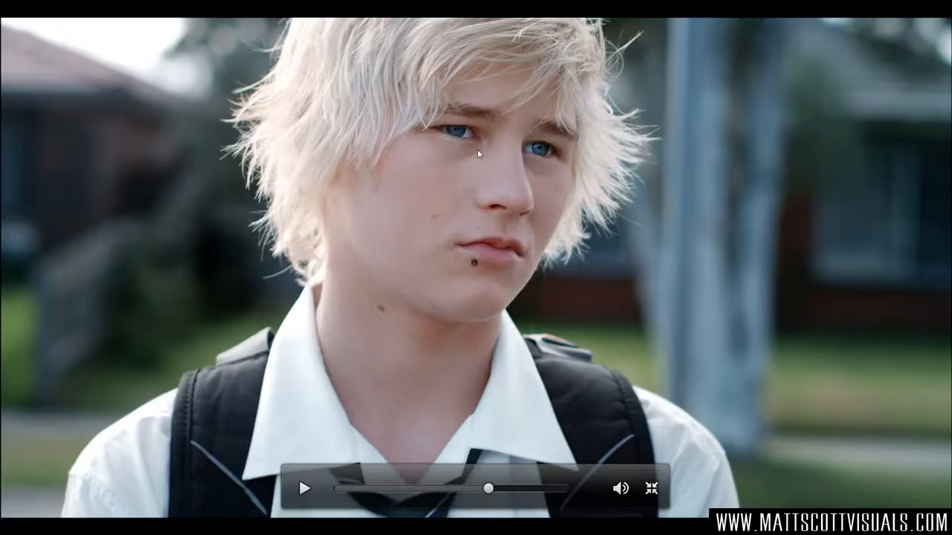
{"action": "key", "text": "alt+Tab"}
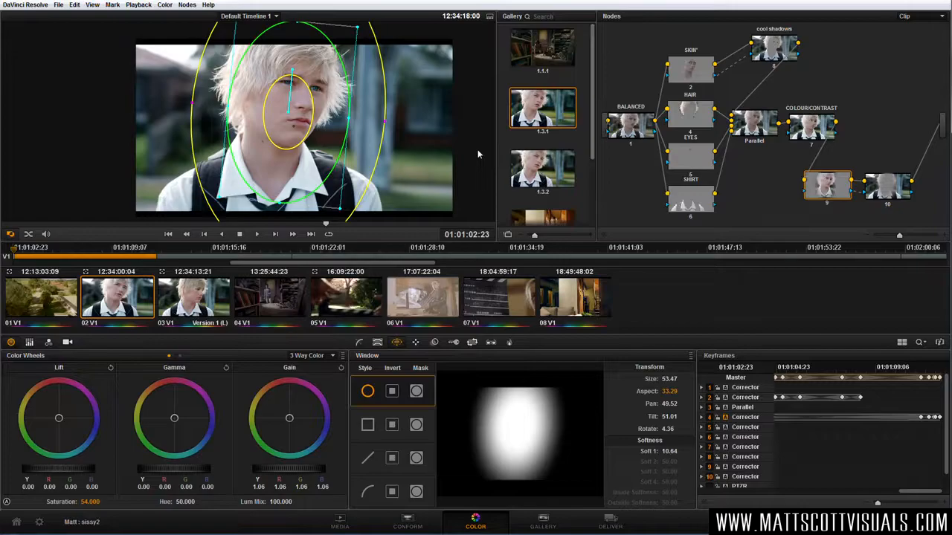
Step: Switch to Firefox, search Facebook for "sissy boy (short film)" and look through the film's page
{"action": "key", "text": "alt+Tab"}
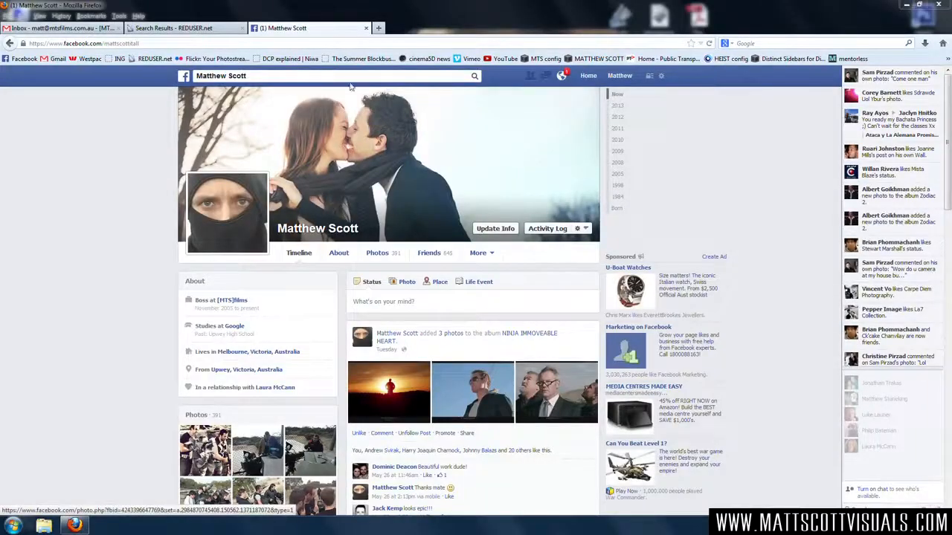
{"action": "left_click", "coordinate": [356, 77]}
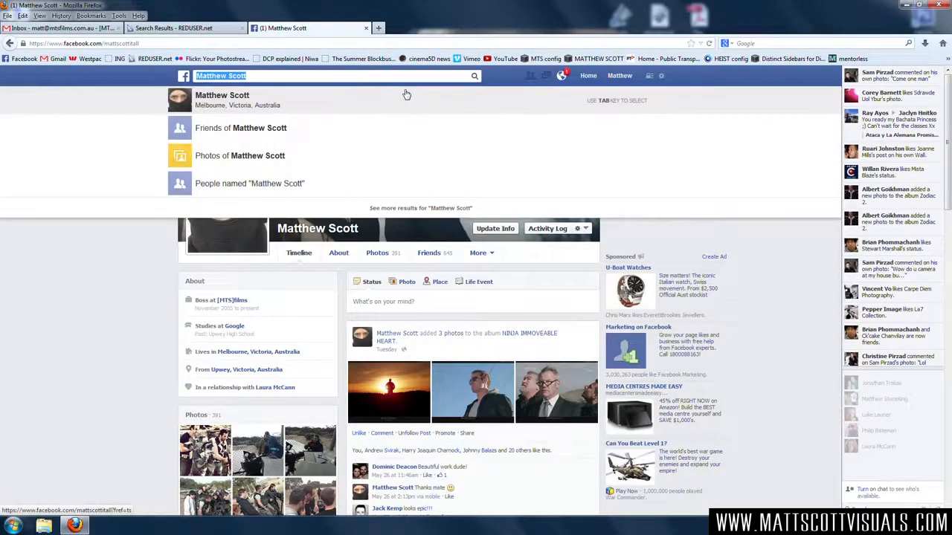
{"action": "type", "text": "sissy boy "}
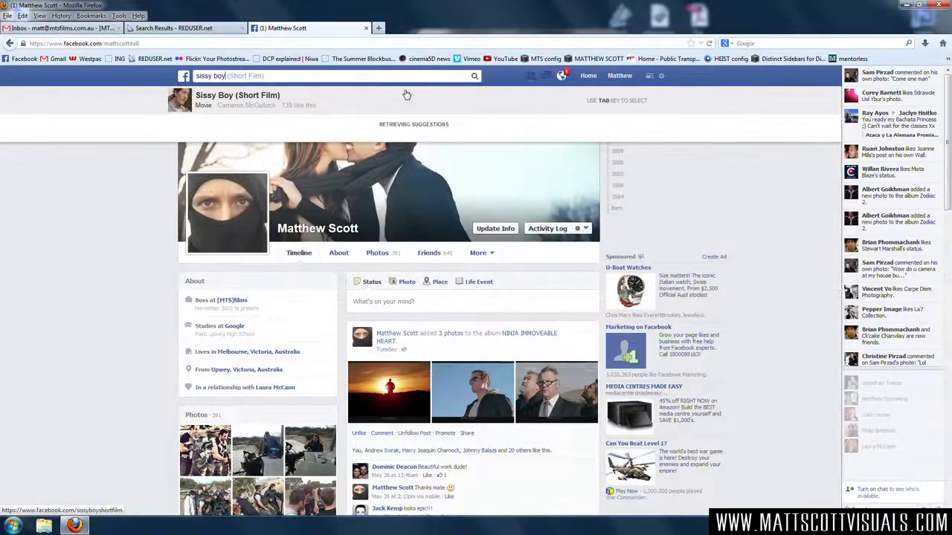
{"action": "type", "text": "(short film)"}
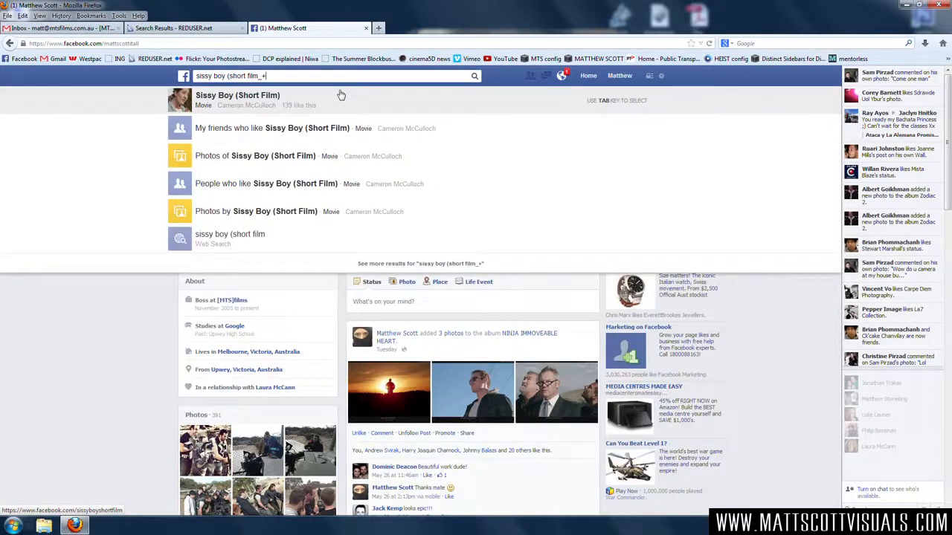
{"action": "left_click", "coordinate": [270, 108]}
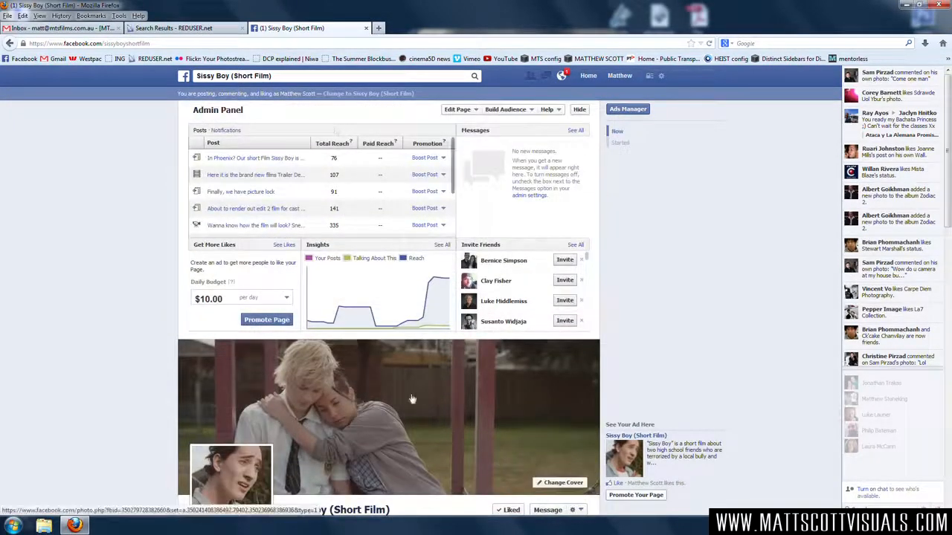
{"action": "scroll", "coordinate": [416, 399], "scroll_direction": "down", "scroll_amount": 4}
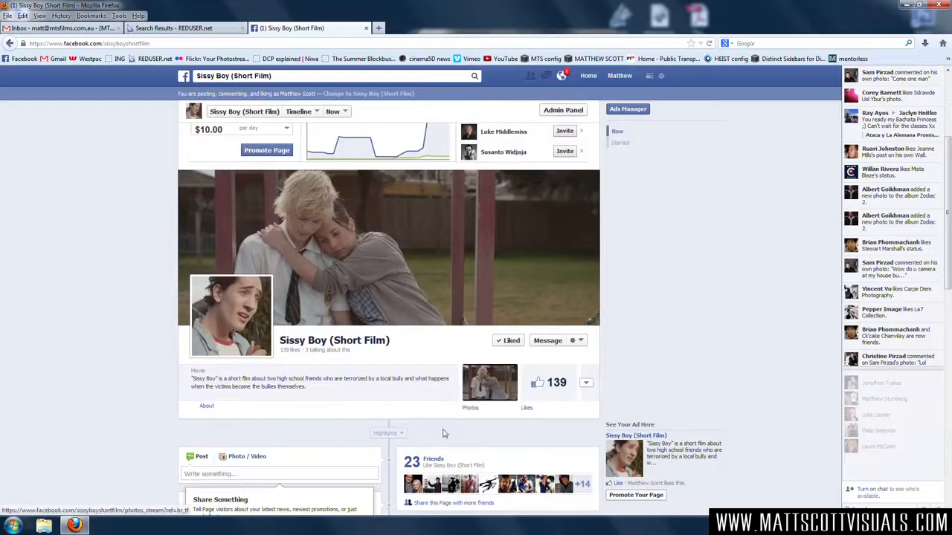
{"action": "scroll", "coordinate": [443, 434], "scroll_direction": "down", "scroll_amount": 10}
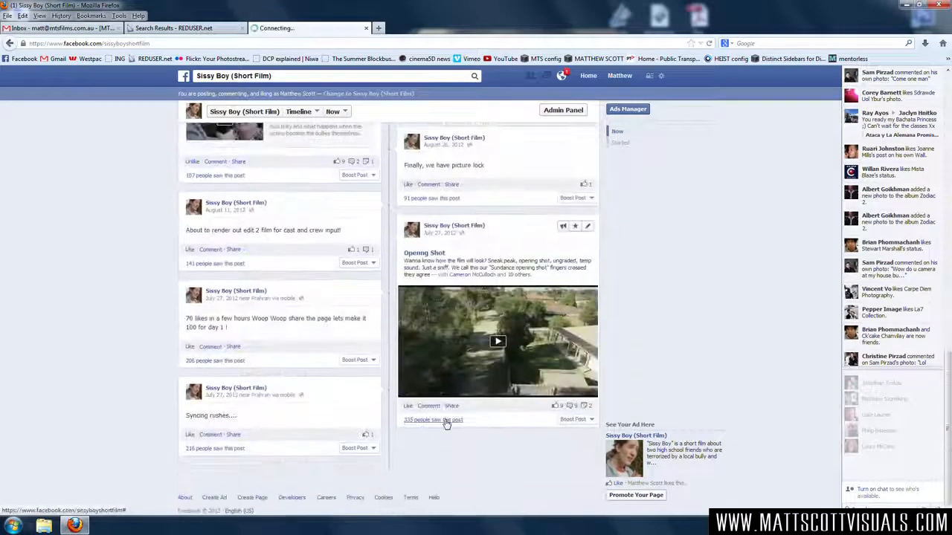
{"action": "scroll", "coordinate": [444, 421], "scroll_direction": "up", "scroll_amount": 10}
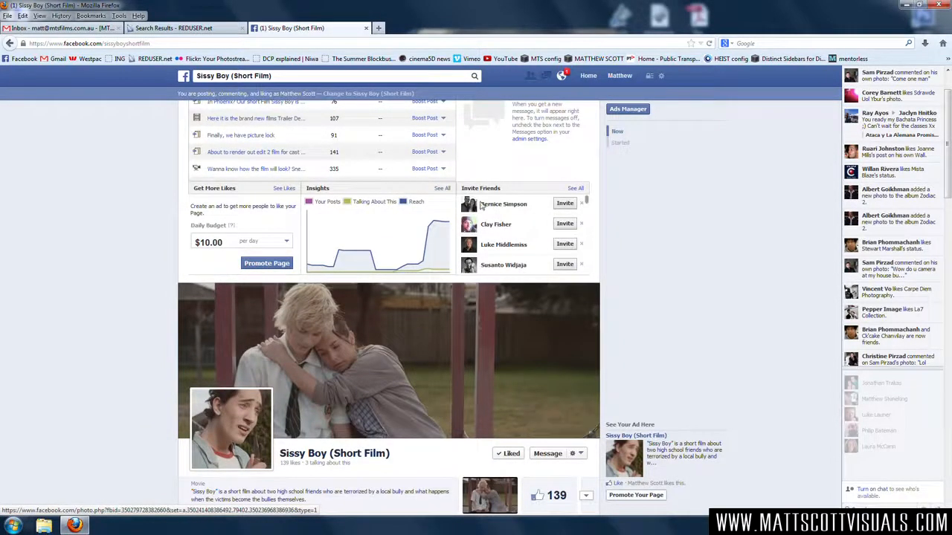
Step: Search Facebook for the "THE NINJA MOVIES" group and open its page
{"action": "scroll", "coordinate": [482, 206], "scroll_direction": "up", "scroll_amount": 2}
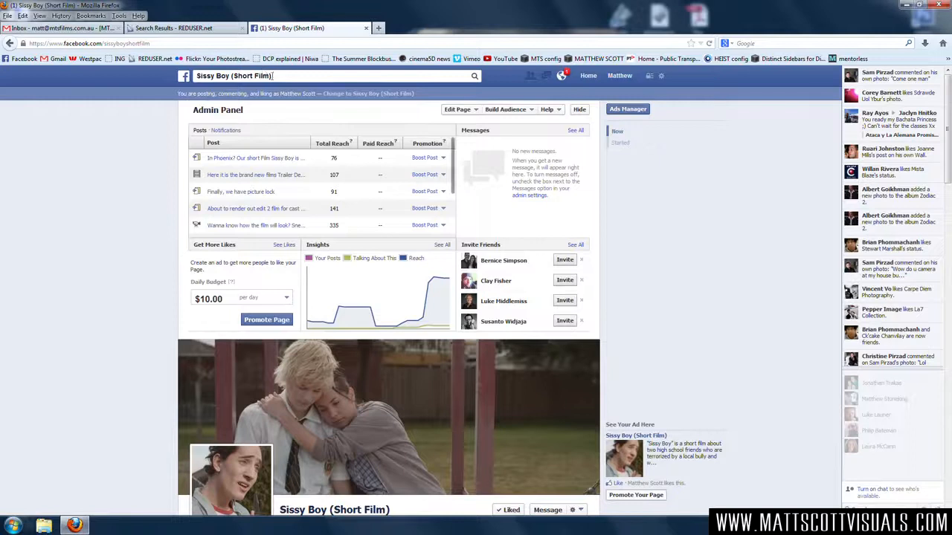
{"action": "left_click", "coordinate": [280, 76]}
{"action": "type", "text": "THE N"}
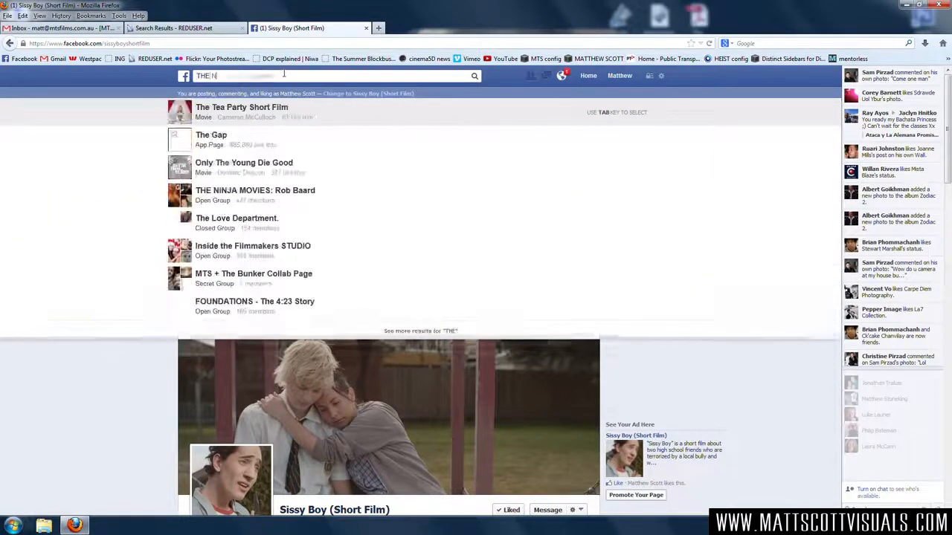
{"action": "type", "text": "INJA MOVIES"}
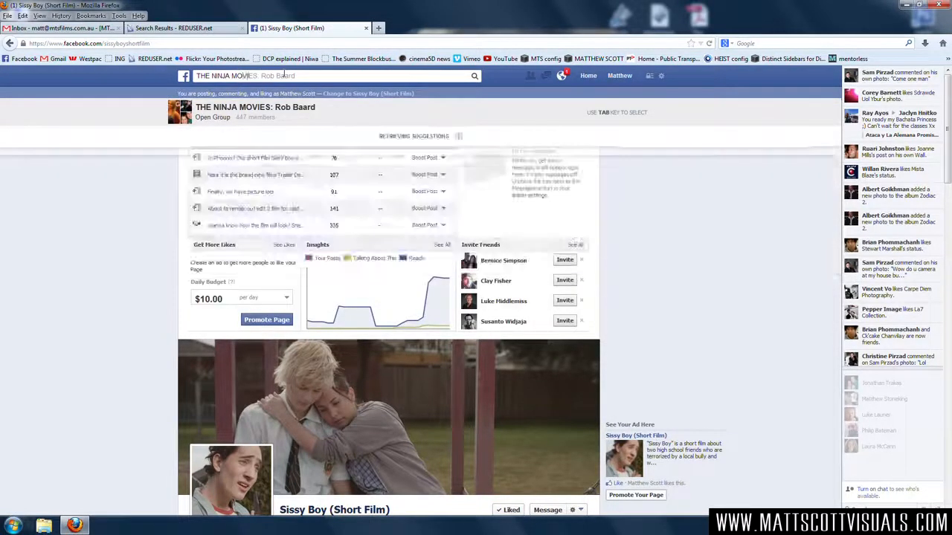
{"action": "type", "text": ": R"}
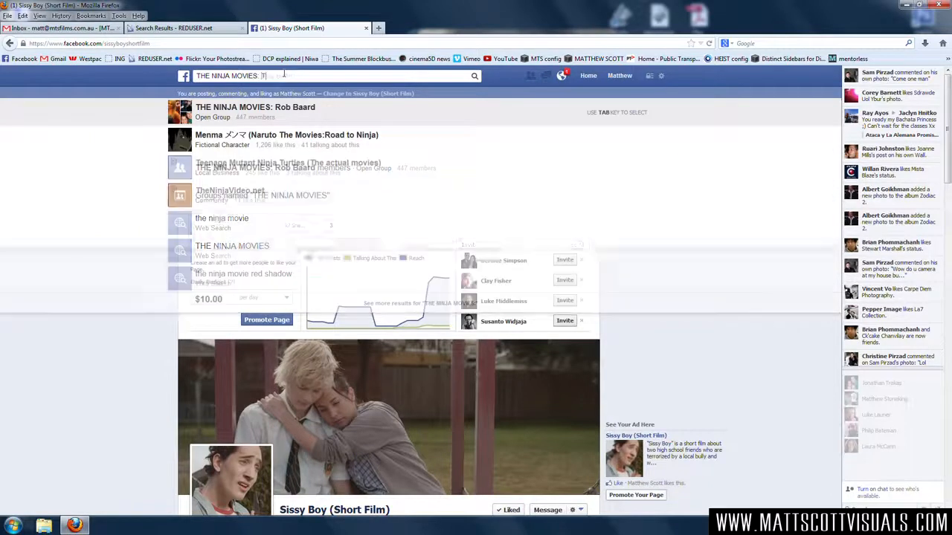
{"action": "type", "text": "ob Baar"}
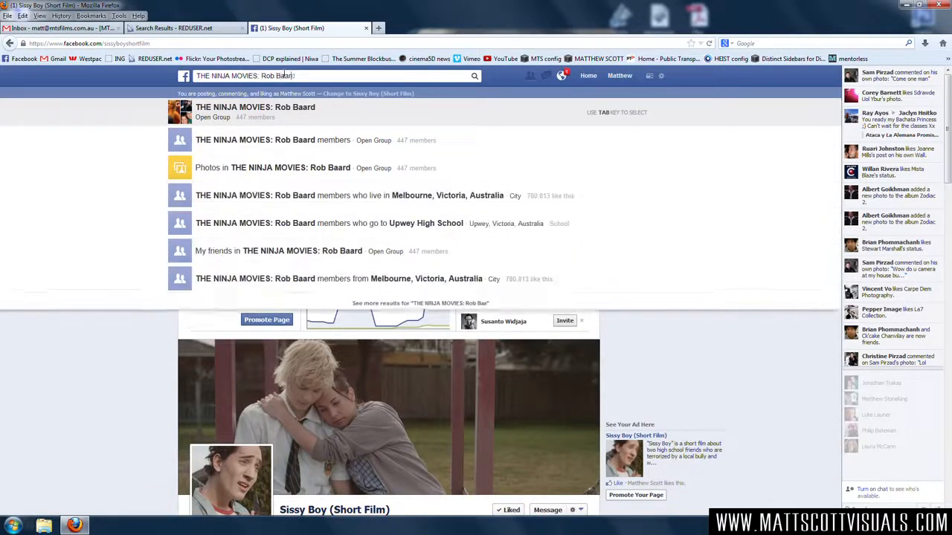
{"action": "type", "text": "d"}
{"action": "key", "text": "Return"}
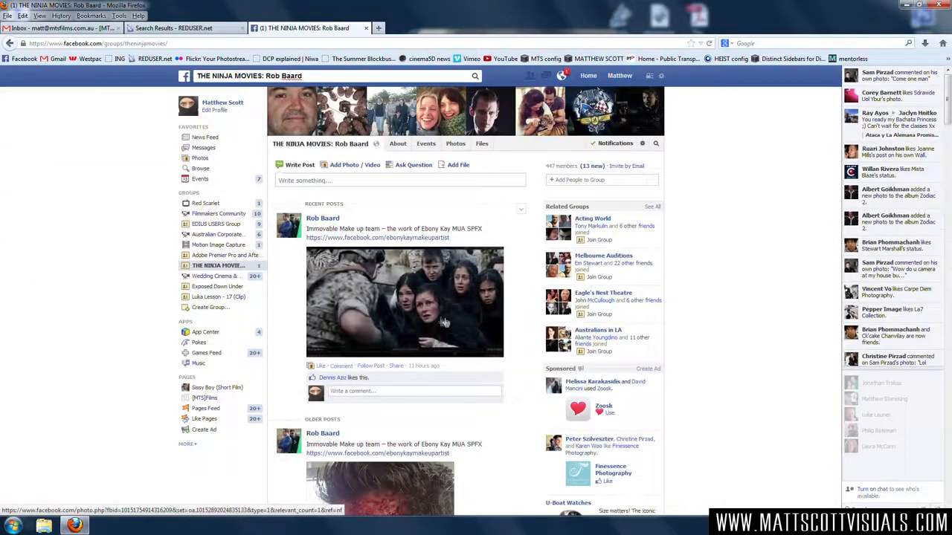
Step: Look through the recent and older posts and photos in the THE NINJA MOVIES group
{"action": "scroll", "coordinate": [484, 336], "scroll_direction": "down", "scroll_amount": 3}
{"action": "scroll", "coordinate": [480, 344], "scroll_direction": "down", "scroll_amount": 15}
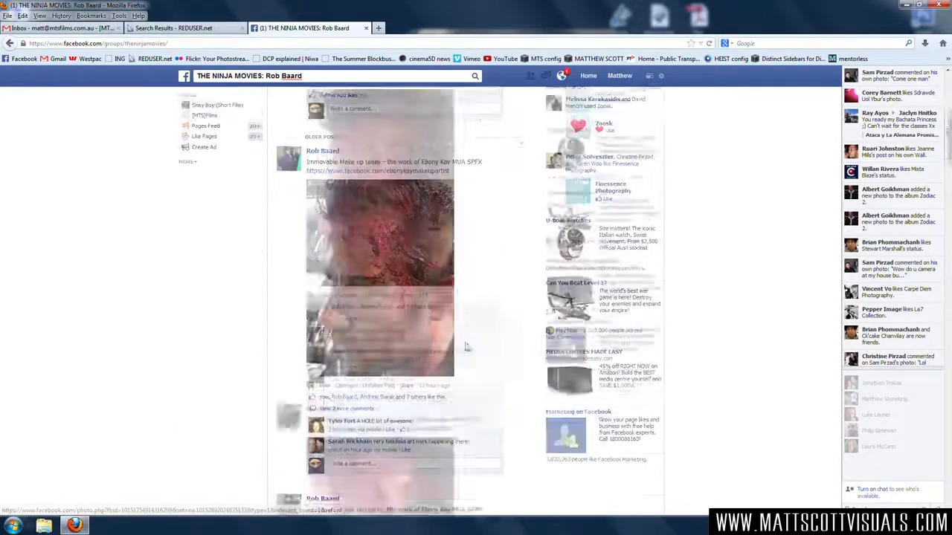
{"action": "scroll", "coordinate": [471, 351], "scroll_direction": "down", "scroll_amount": 15}
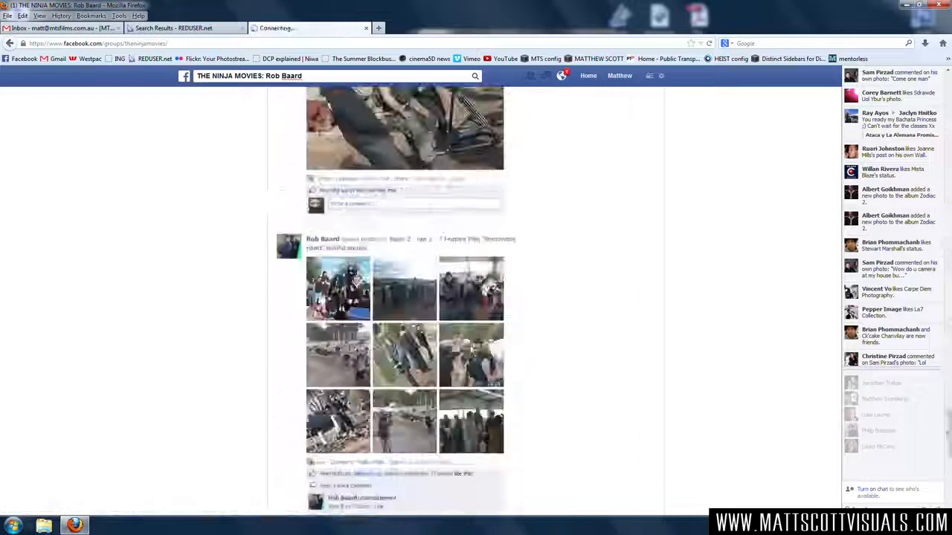
{"action": "scroll", "coordinate": [470, 350], "scroll_direction": "down", "scroll_amount": 15}
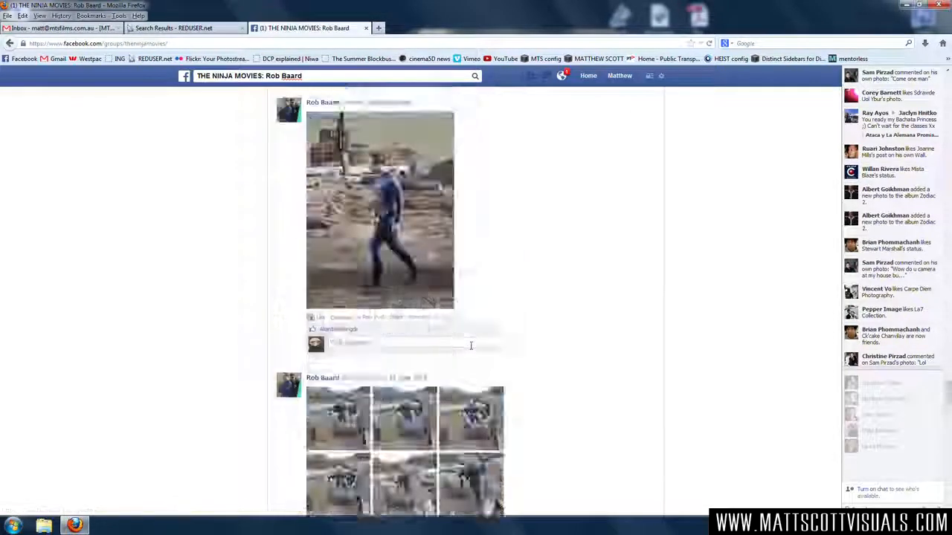
{"action": "scroll", "coordinate": [472, 351], "scroll_direction": "down", "scroll_amount": 15}
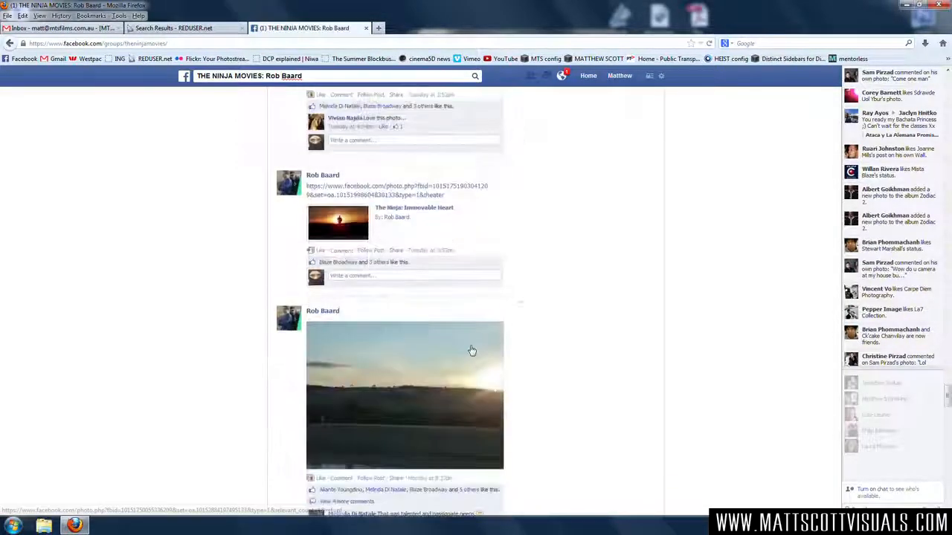
{"action": "scroll", "coordinate": [471, 349], "scroll_direction": "down", "scroll_amount": 15}
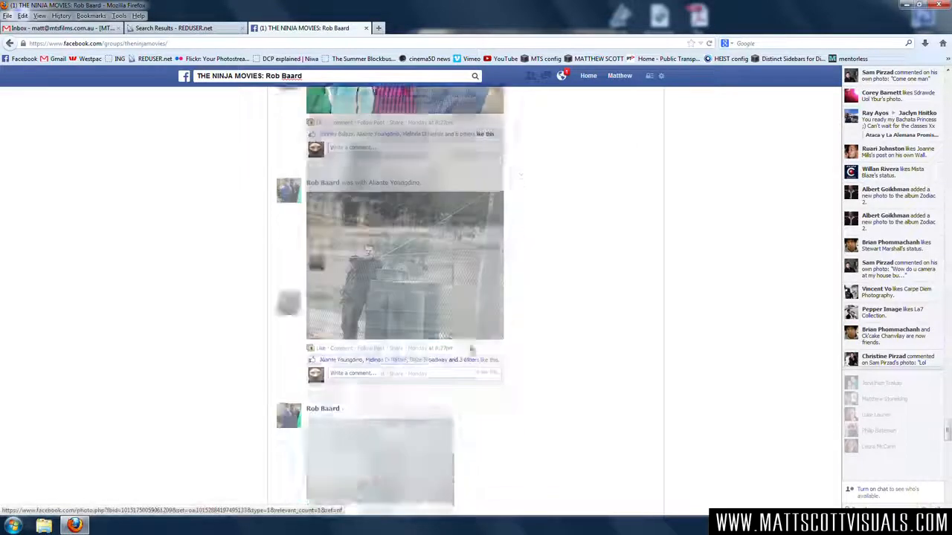
{"action": "scroll", "coordinate": [470, 350], "scroll_direction": "down", "scroll_amount": 5}
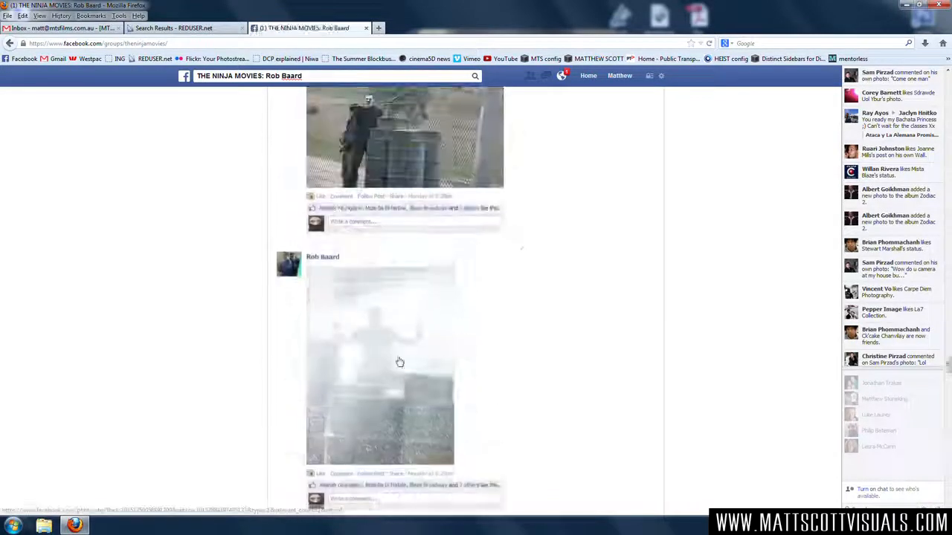